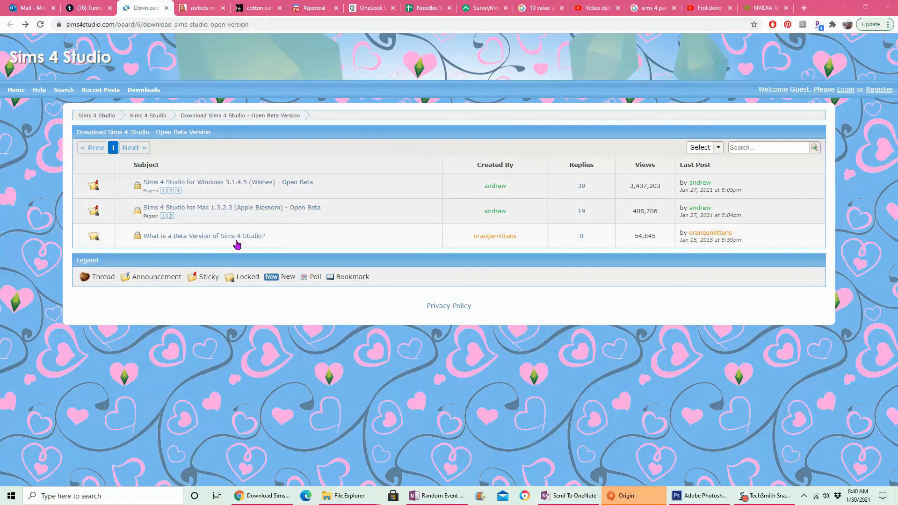
Download the installer from the Sims 4 Studio for Windows 3.1.4.5 (Wishes) open beta thread
click(244, 184)
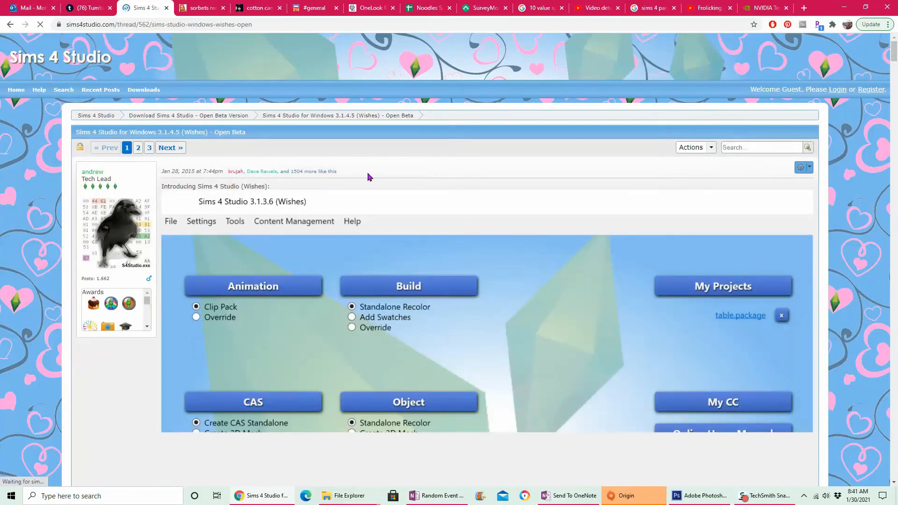
scroll(368, 176, down, 12)
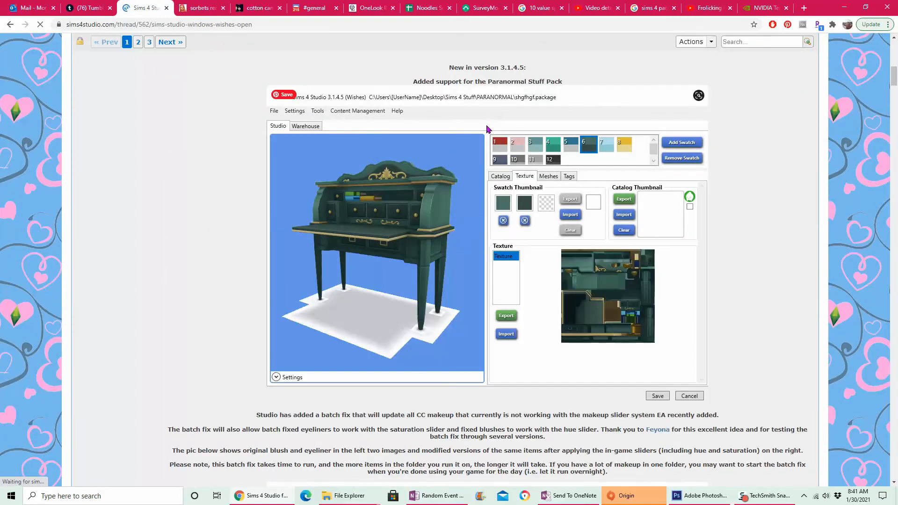
scroll(487, 134, down, 1)
scroll(491, 173, down, 20)
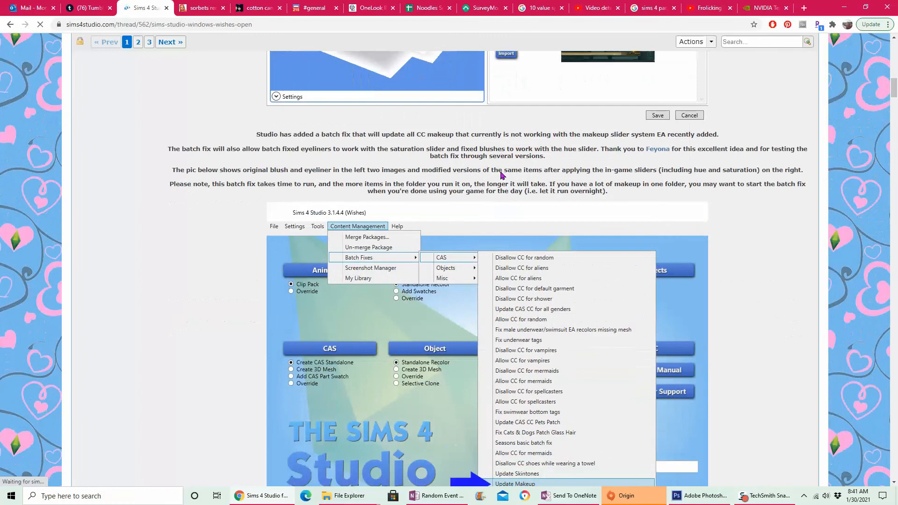
scroll(468, 140, down, 20)
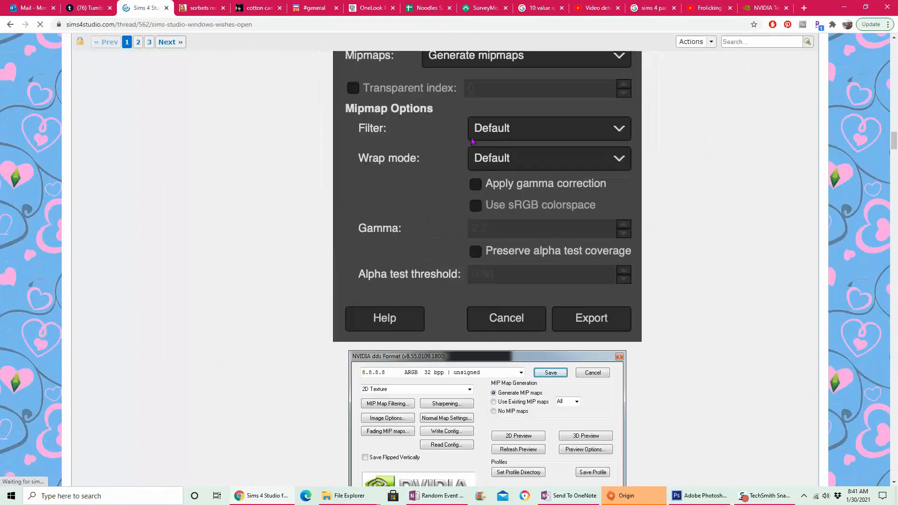
scroll(484, 141, down, 5)
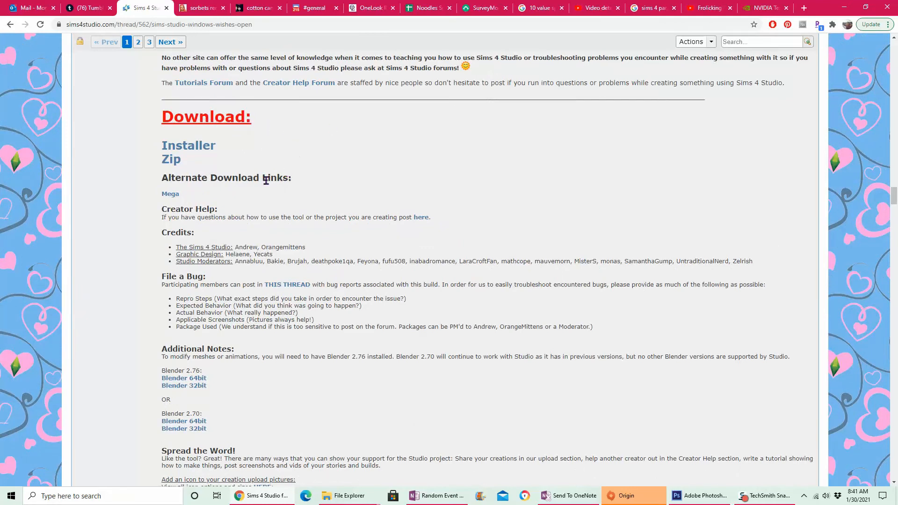
click(199, 149)
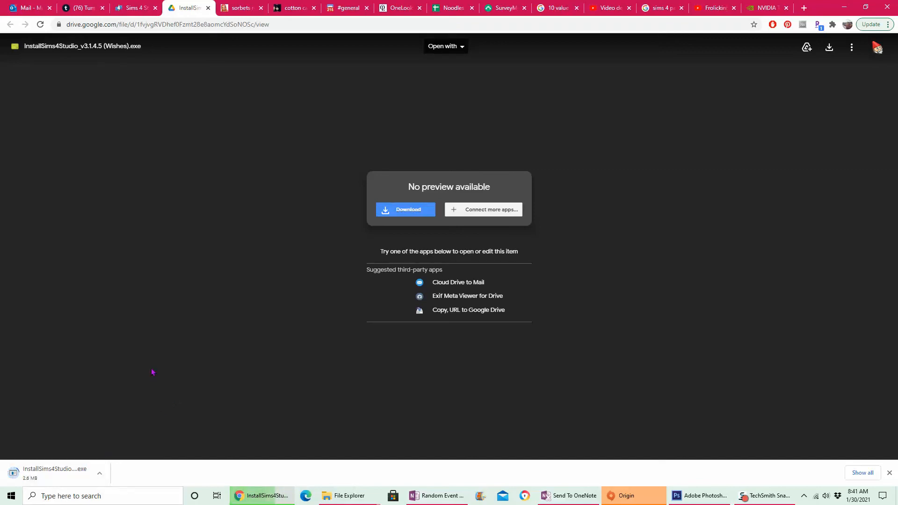
Run the downloaded Sims 4 Studio installer and allow it past the Microsoft Defender SmartScreen block
click(79, 475)
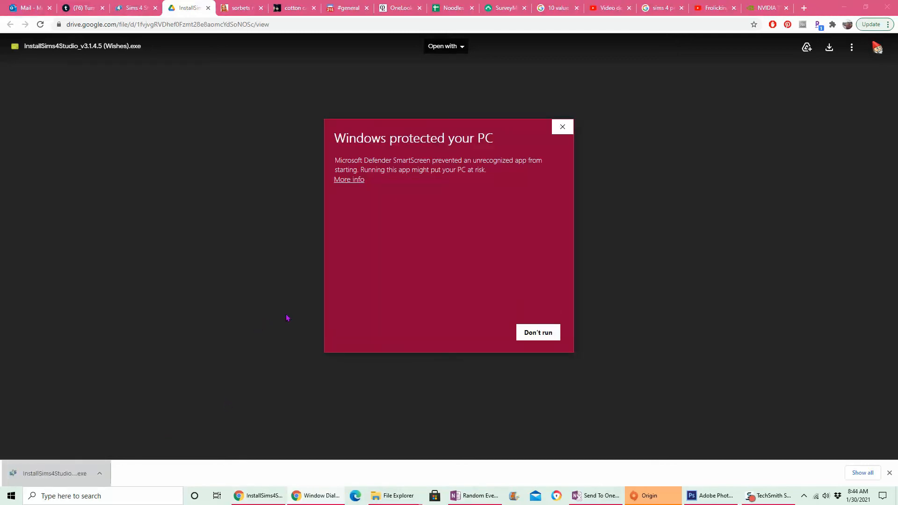
click(349, 180)
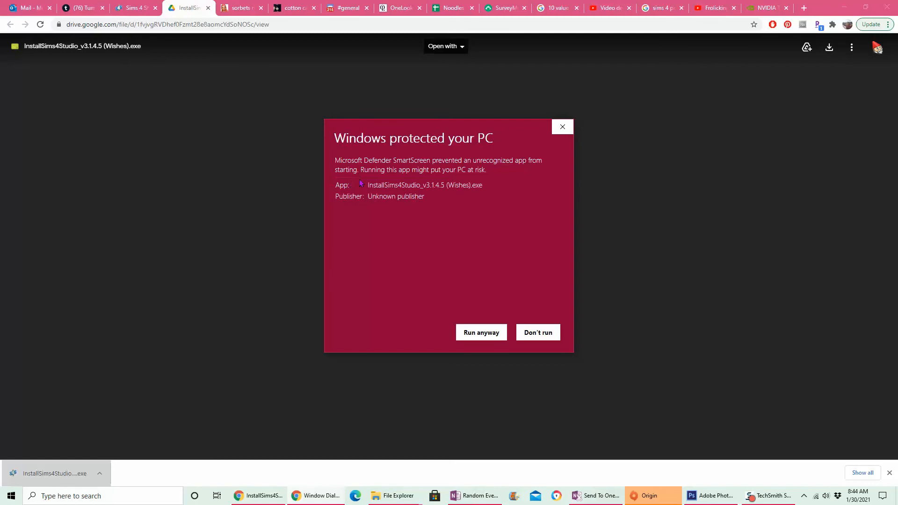
click(497, 334)
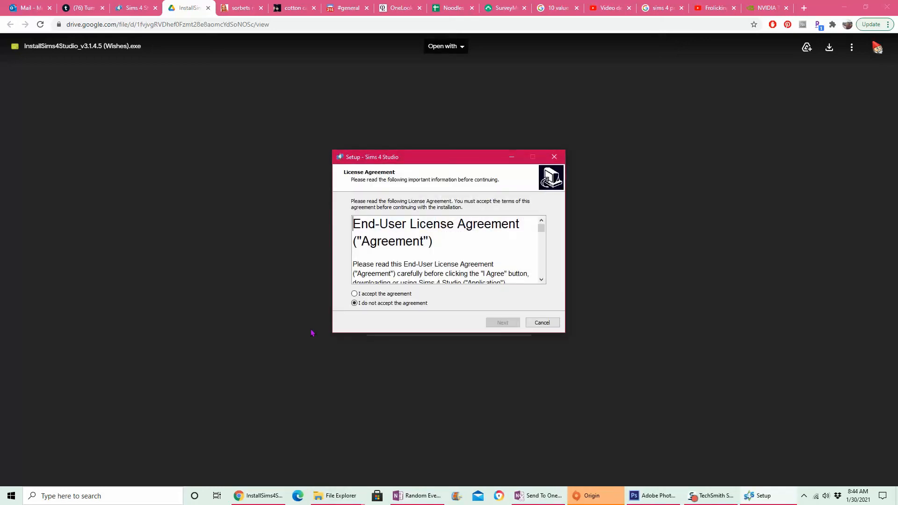
Accept the licence agreement, install Sims 4 Studio with a desktop shortcut, and finish setup with the launch option enabled
click(354, 293)
scroll(459, 229, down, 5)
scroll(510, 238, down, 10)
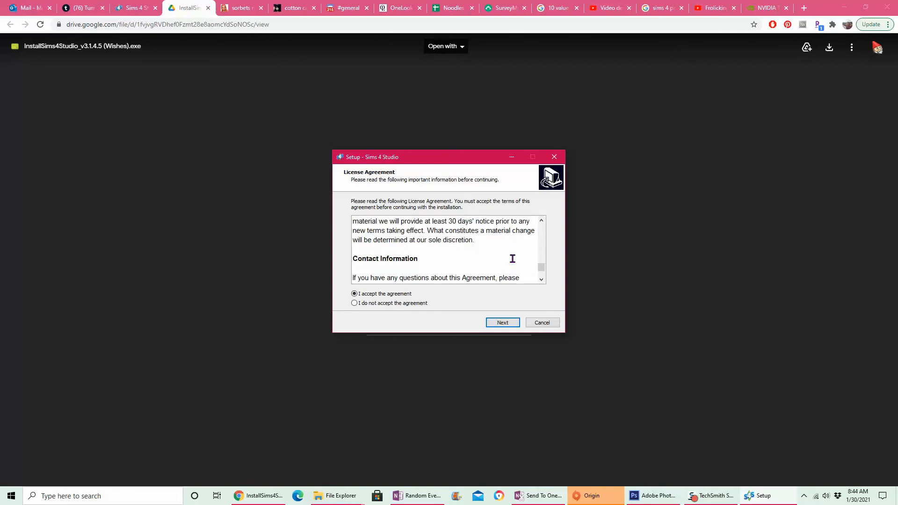
click(503, 323)
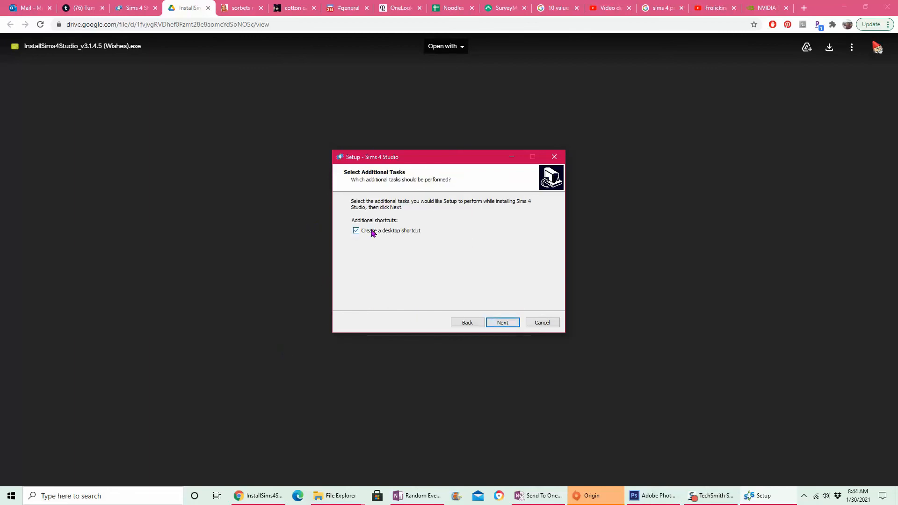
click(512, 322)
click(500, 323)
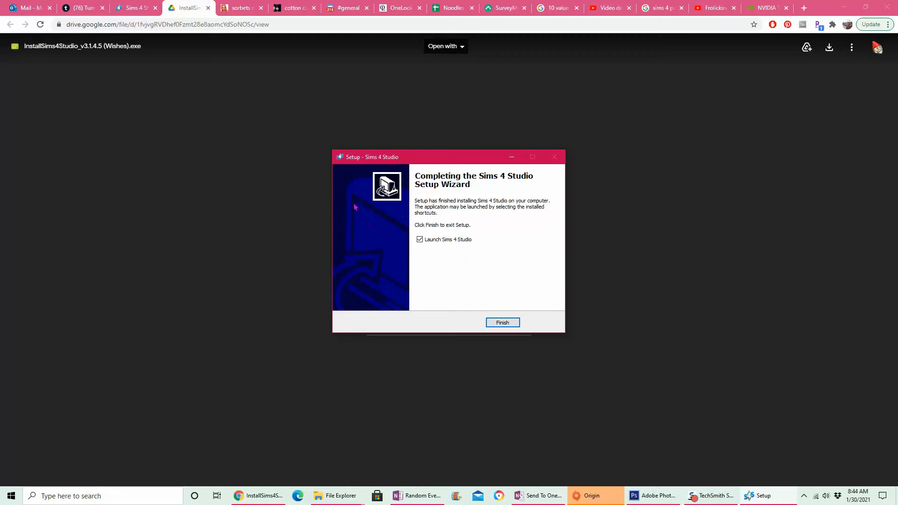
click(503, 326)
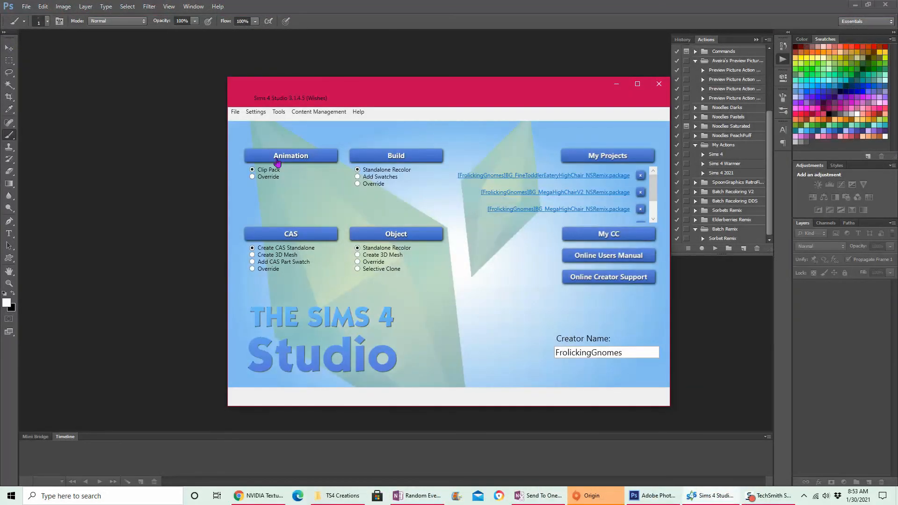
Look over the Sorbets Remix navigation post in the browser and the palette files in the shared Recolor Basics folder
click(255, 114)
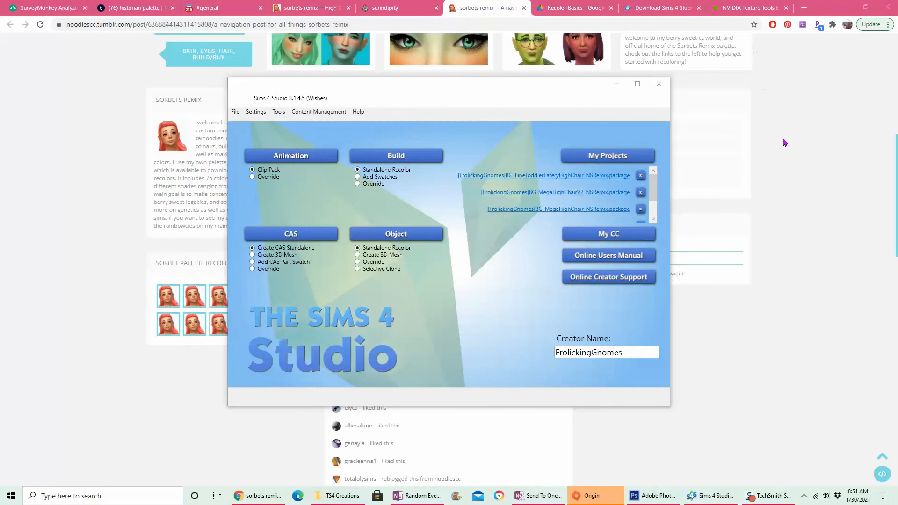
click(784, 142)
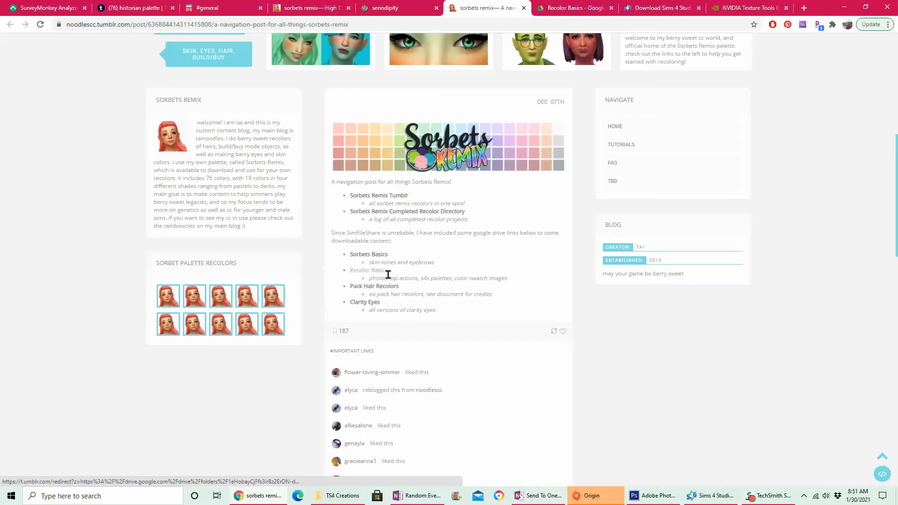
click(567, 8)
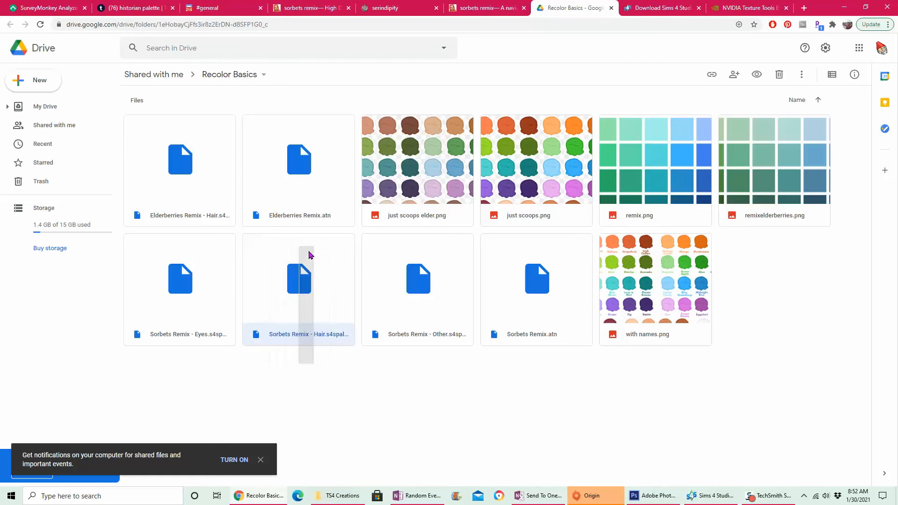
drag(442, 365, 463, 387)
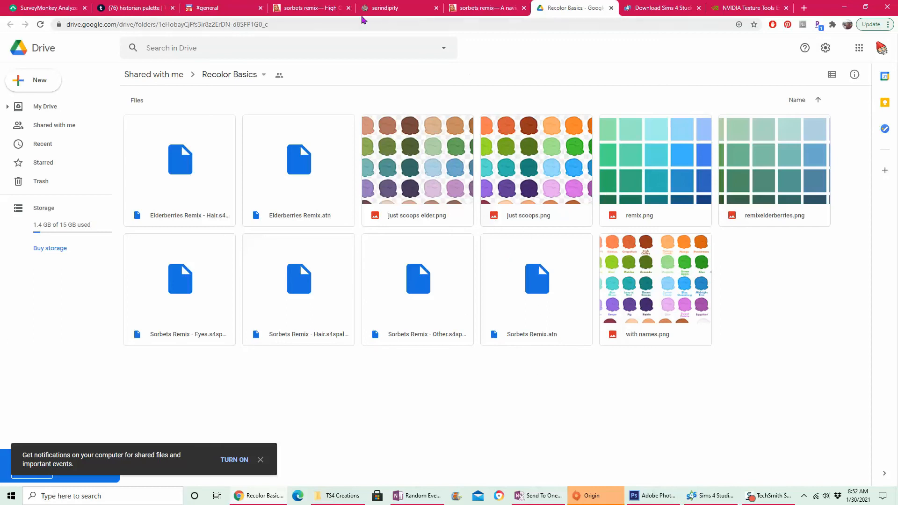
Review The Historian Palette post on Tumblr, including its list of download contents and the swatch previews
click(385, 8)
scroll(487, 318, down, 1)
scroll(487, 317, down, 3)
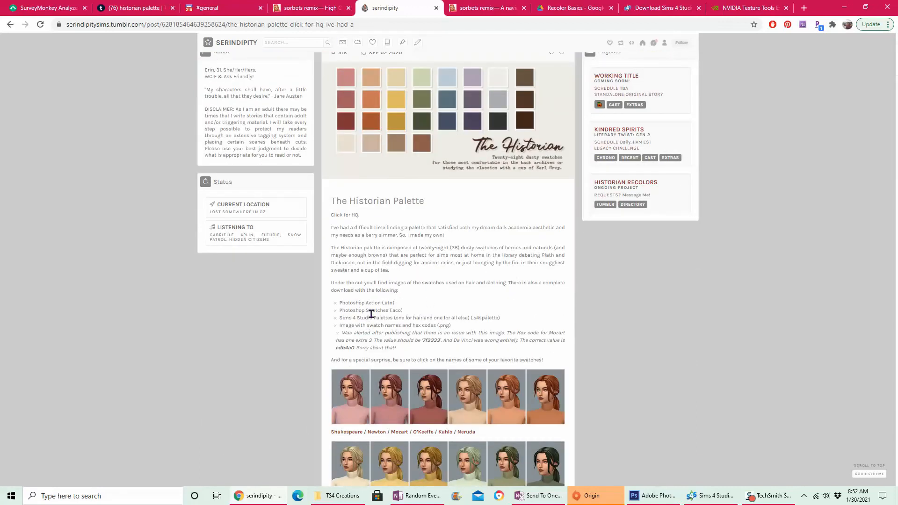
drag(395, 303, 342, 304)
drag(427, 307, 340, 315)
click(412, 314)
scroll(593, 339, down, 10)
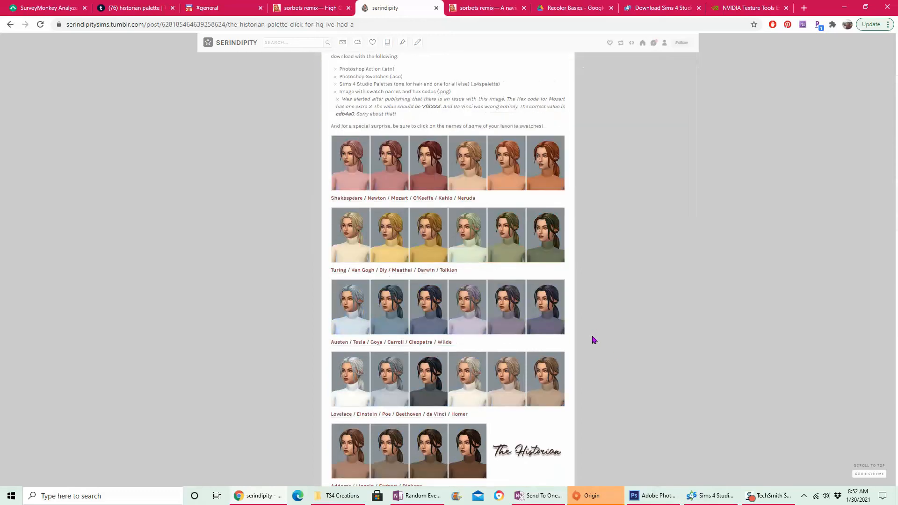
scroll(566, 351, up, 12)
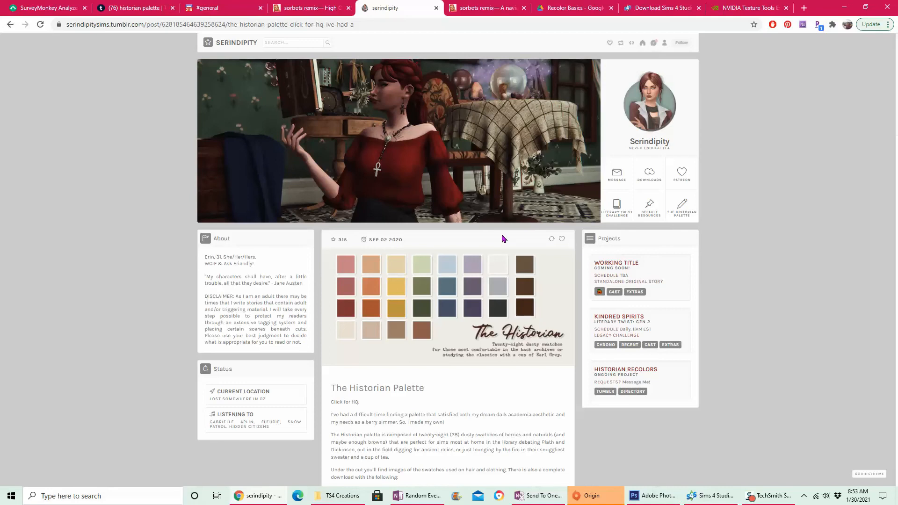
Examine the NVIDIA Texture Tools Exporter page and its downloads for the standalone application and Adobe Photoshop plugin
click(748, 8)
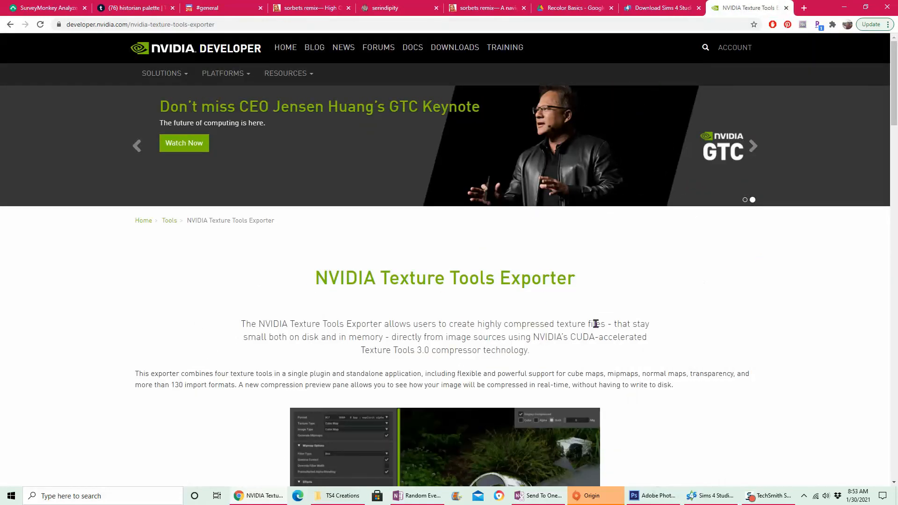
scroll(697, 322, down, 7)
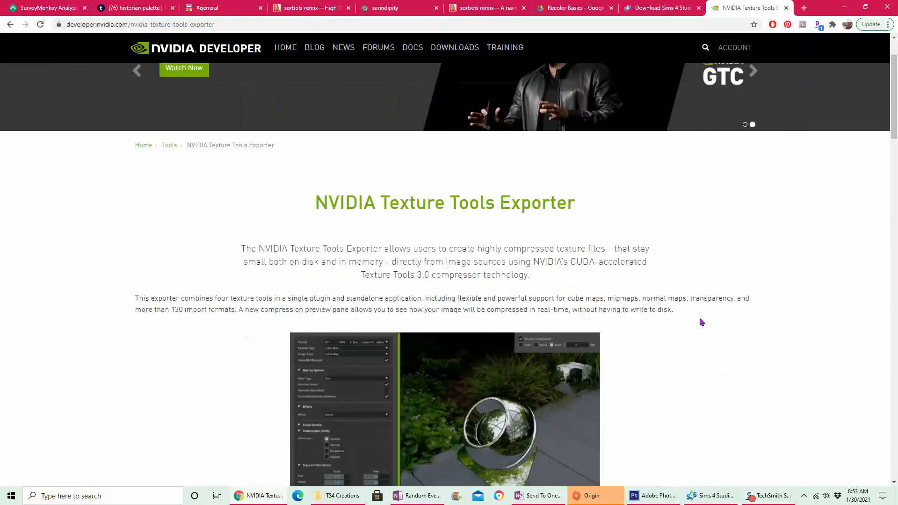
scroll(626, 197, up, 7)
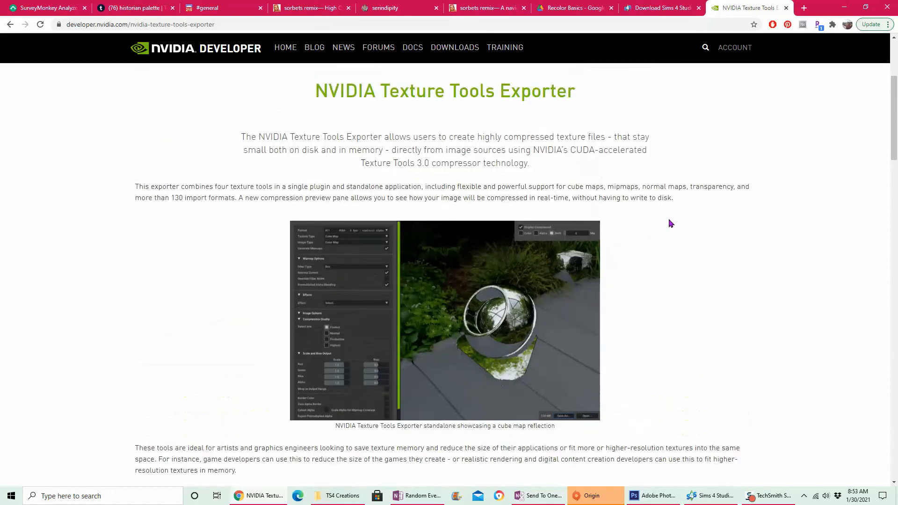
scroll(697, 264, down, 7)
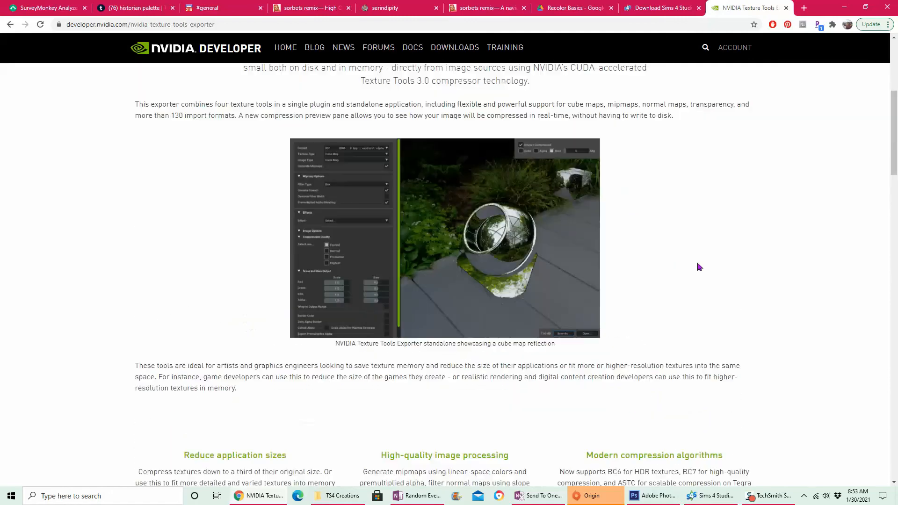
scroll(739, 215, down, 4)
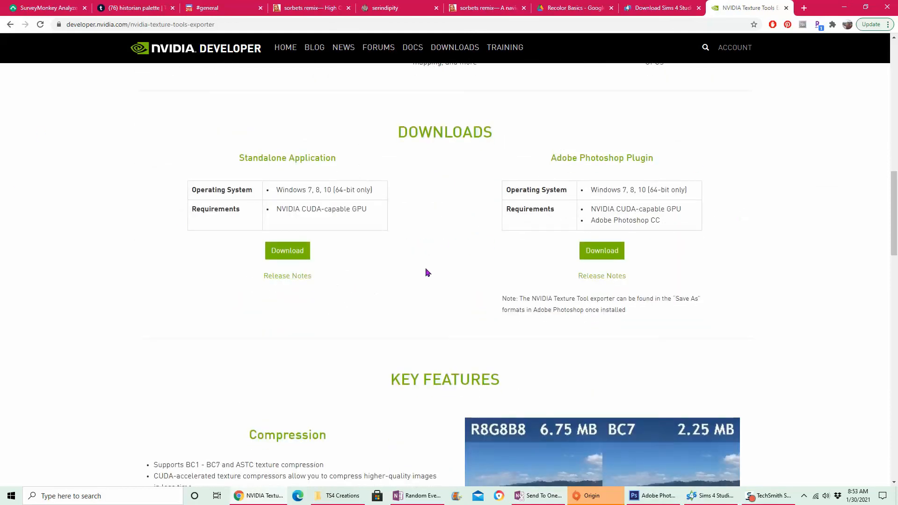
scroll(434, 202, down, 1)
scroll(435, 201, down, 1)
scroll(276, 146, up, 5)
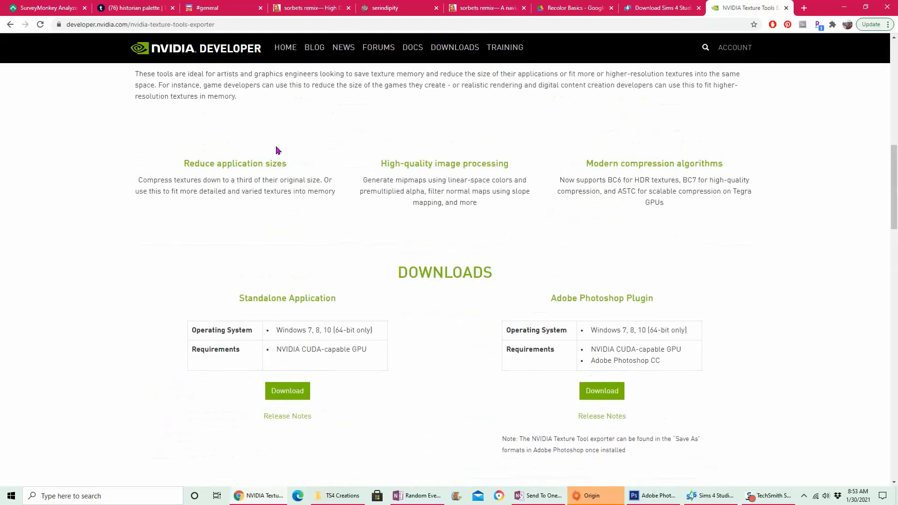
scroll(468, 206, up, 8)
scroll(484, 209, up, 4)
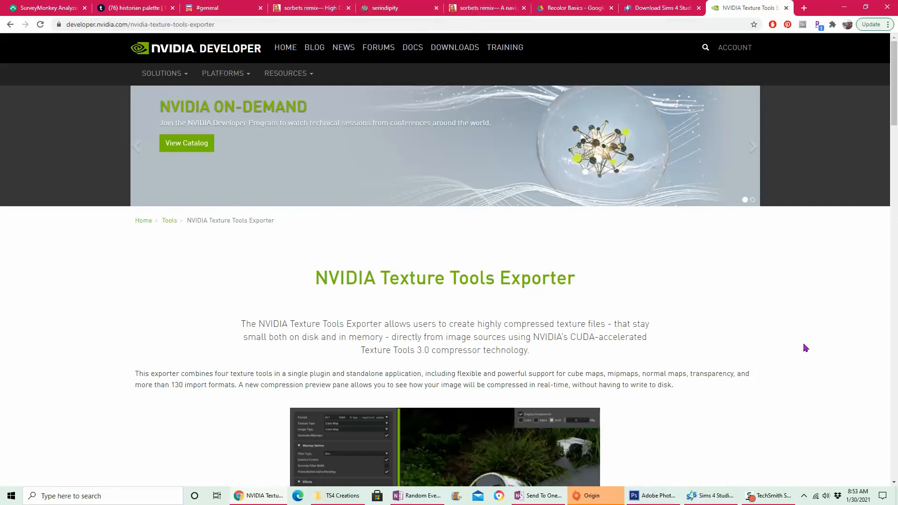
Switch to Photoshop, collapse the Batch Recoloring DDS action set and look through the Sorbets Remix actions
click(654, 495)
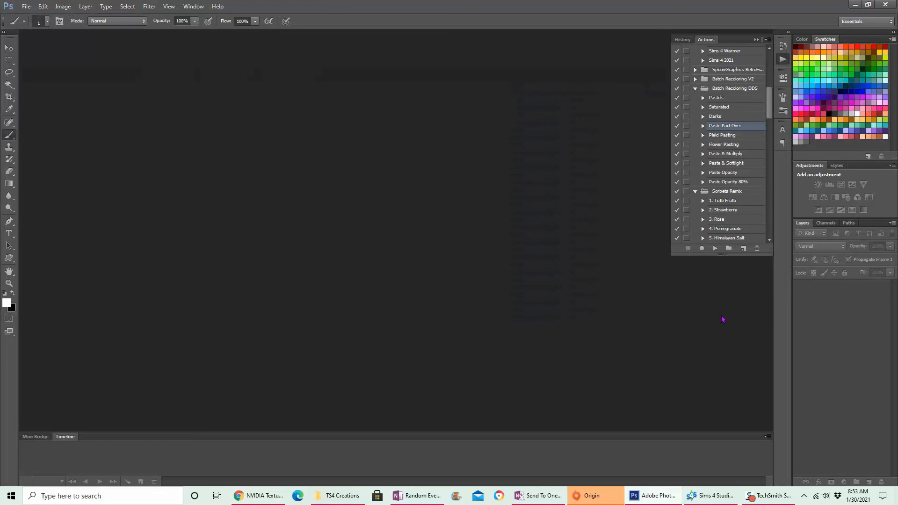
scroll(769, 101, down, 1)
click(695, 77)
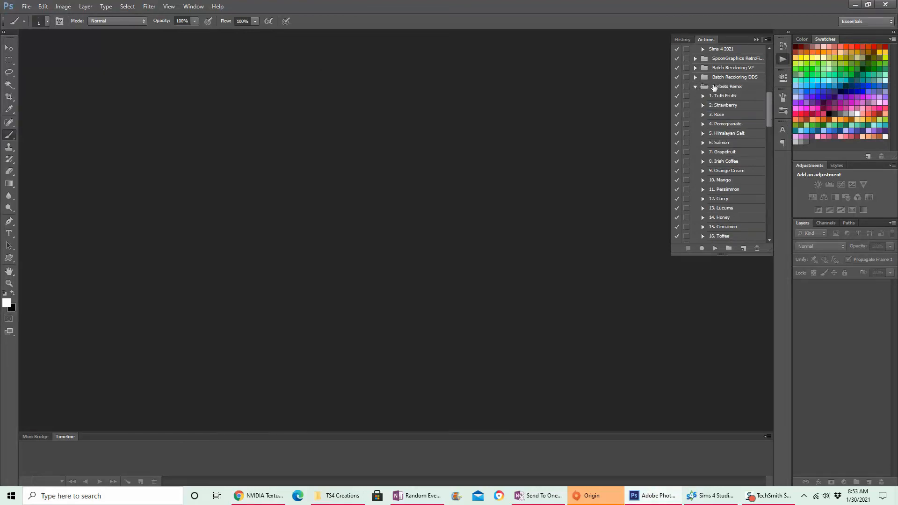
drag(768, 112, 771, 191)
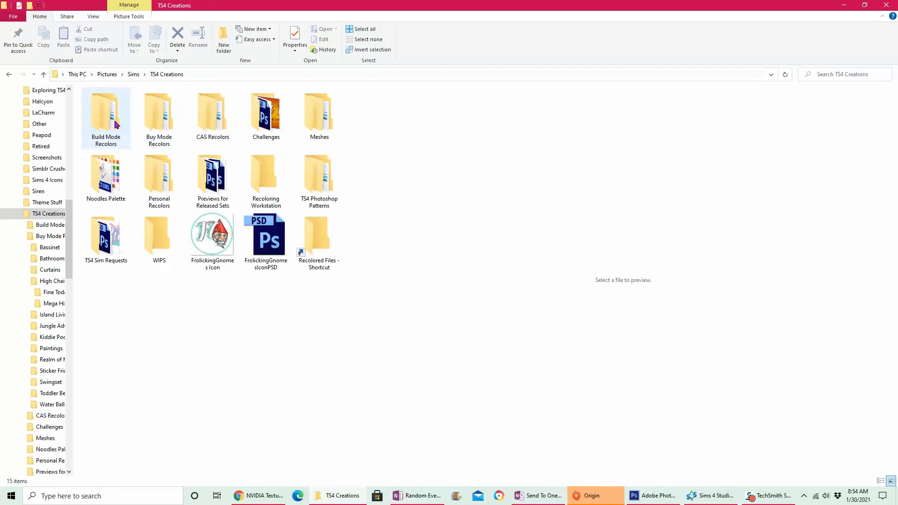
In File Explorer, preview the remix image in the Noodles Palette folder and check the Recoloring Workstation folder
double_click(110, 169)
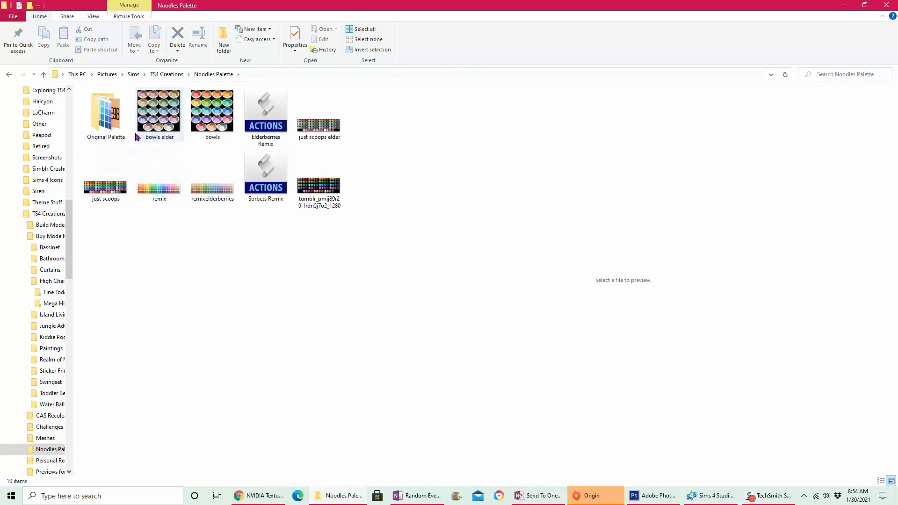
click(159, 183)
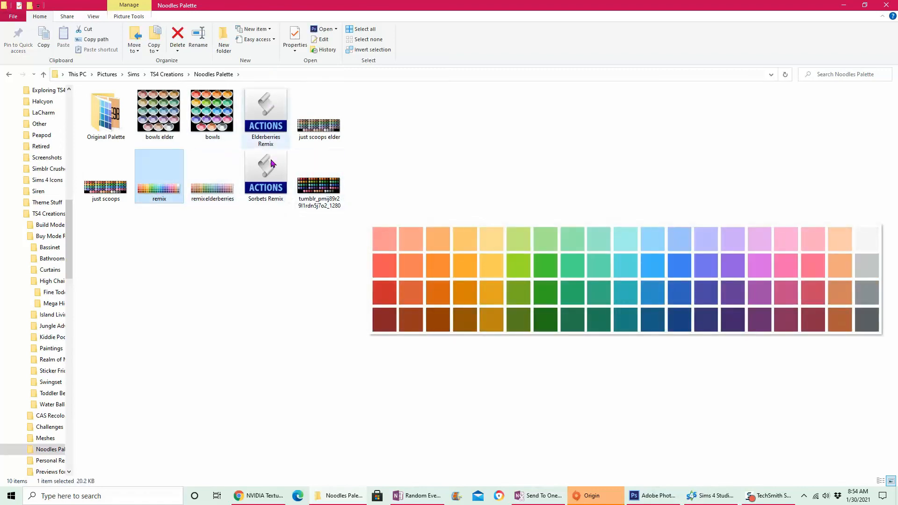
click(167, 74)
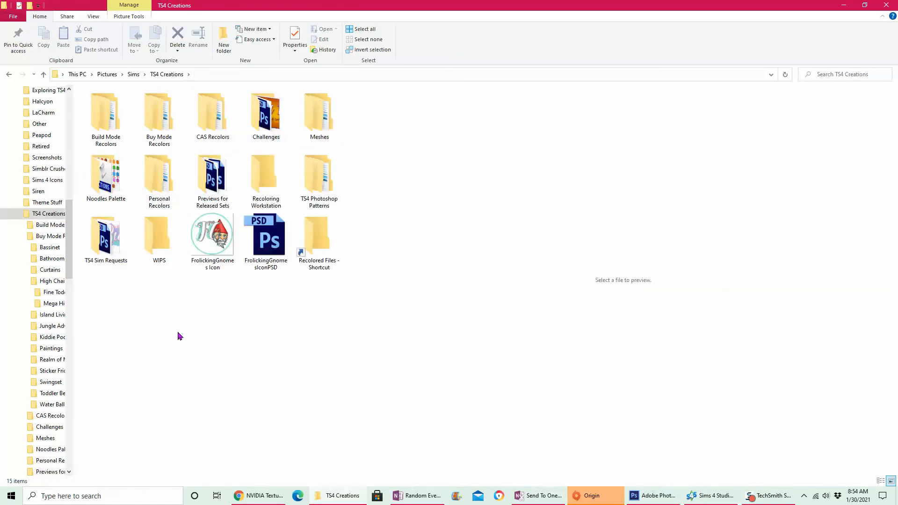
double_click(270, 175)
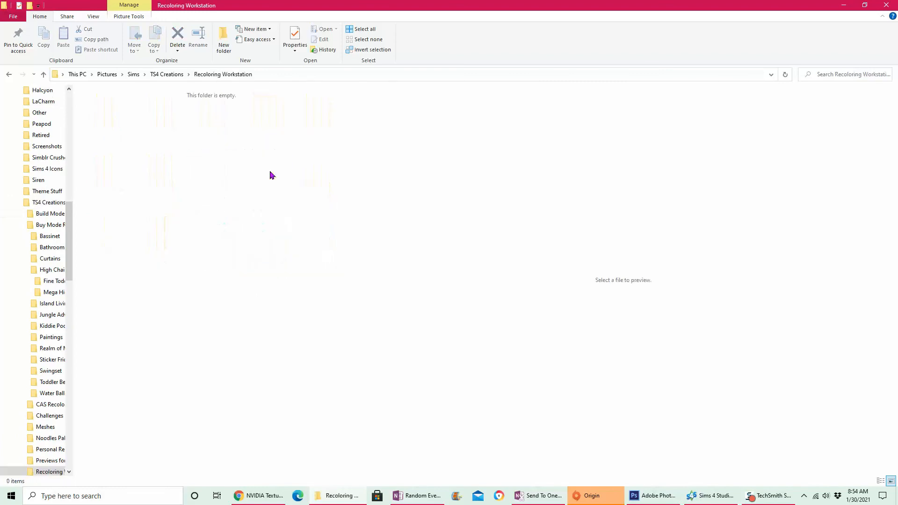
click(177, 77)
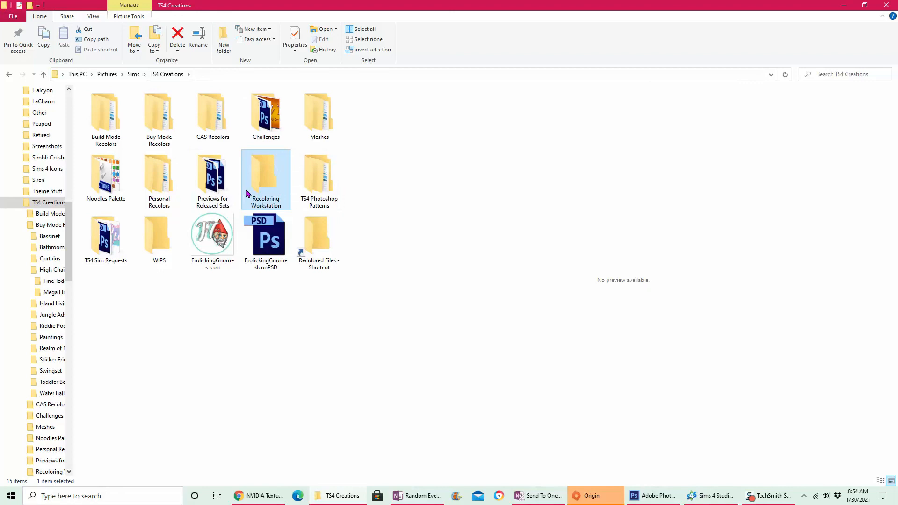
Switch to Sims 4 Studio and start a standalone recolor of an object
click(291, 306)
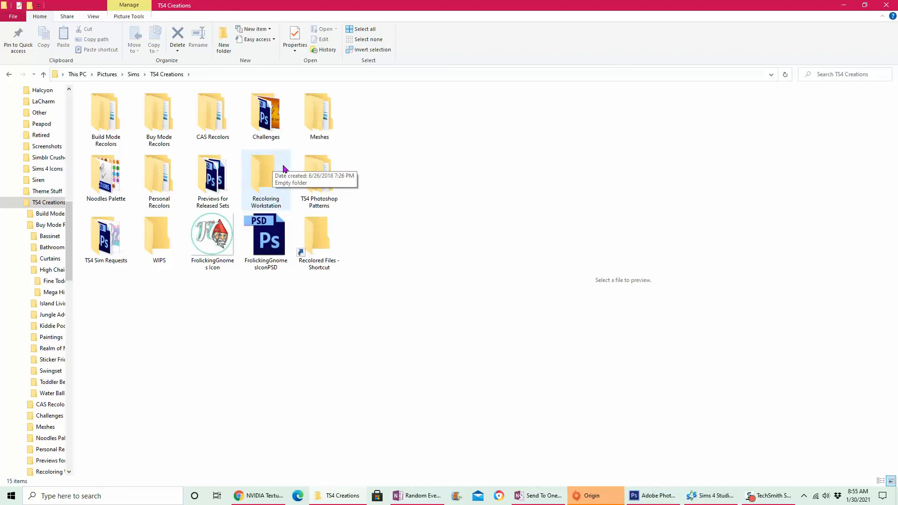
click(728, 501)
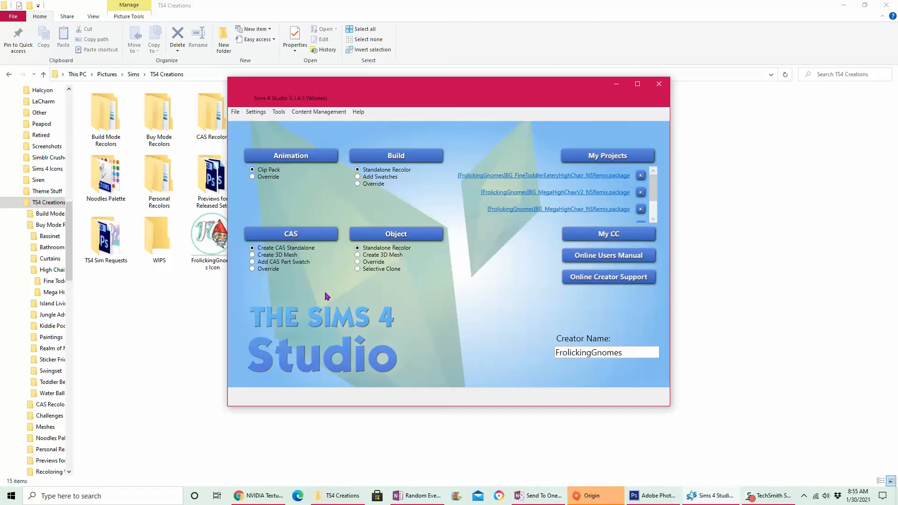
click(255, 262)
click(359, 263)
click(357, 248)
click(400, 236)
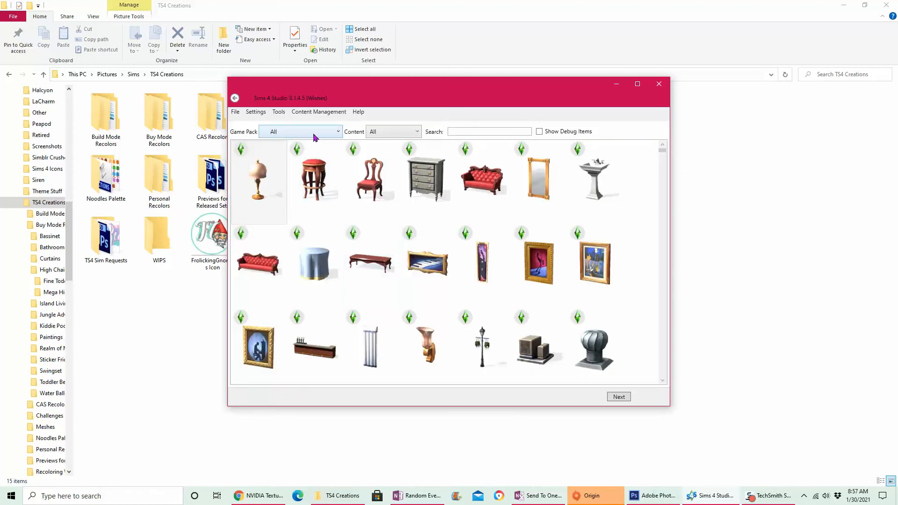
Look through the Game Pack and Content filter options of the object catalog, leaving both set to All
click(292, 135)
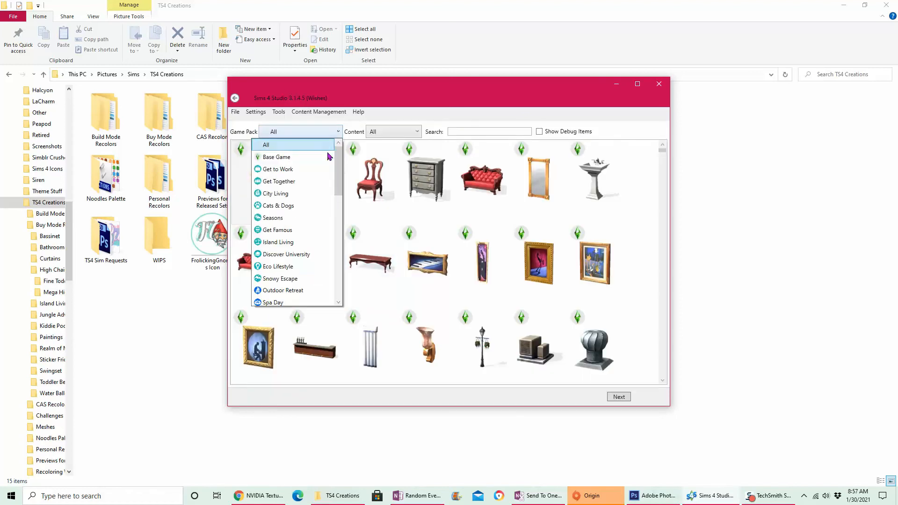
drag(337, 176, 373, 122)
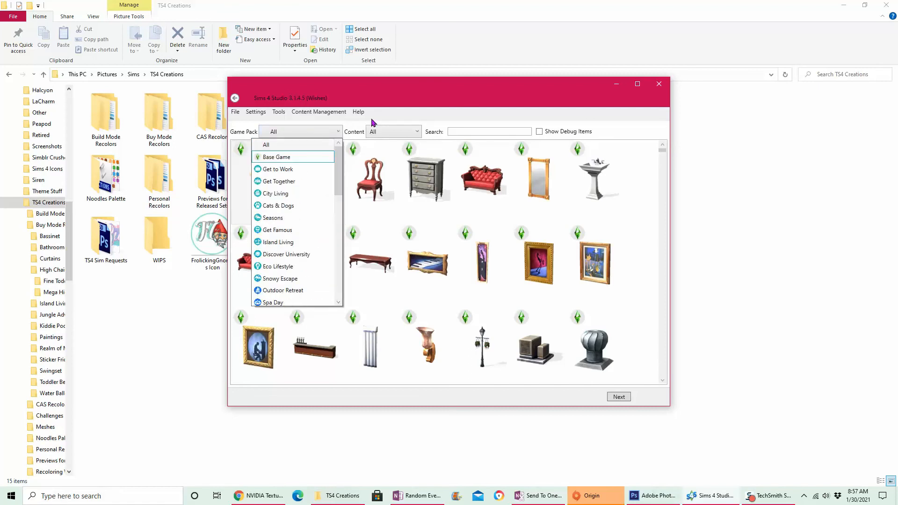
click(389, 118)
click(392, 131)
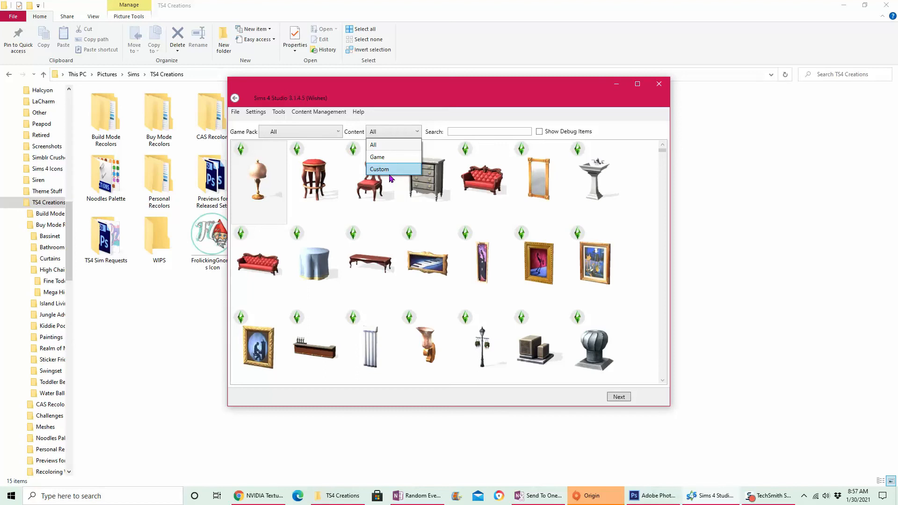
click(408, 105)
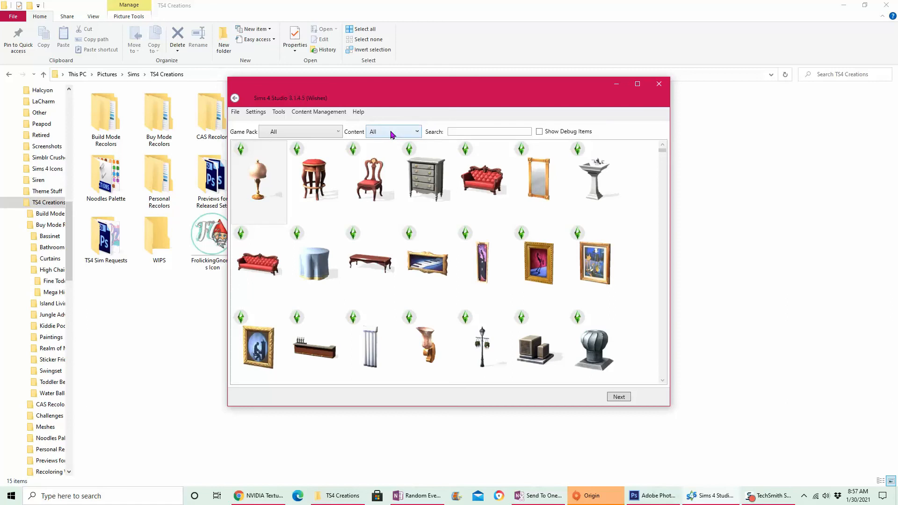
click(329, 133)
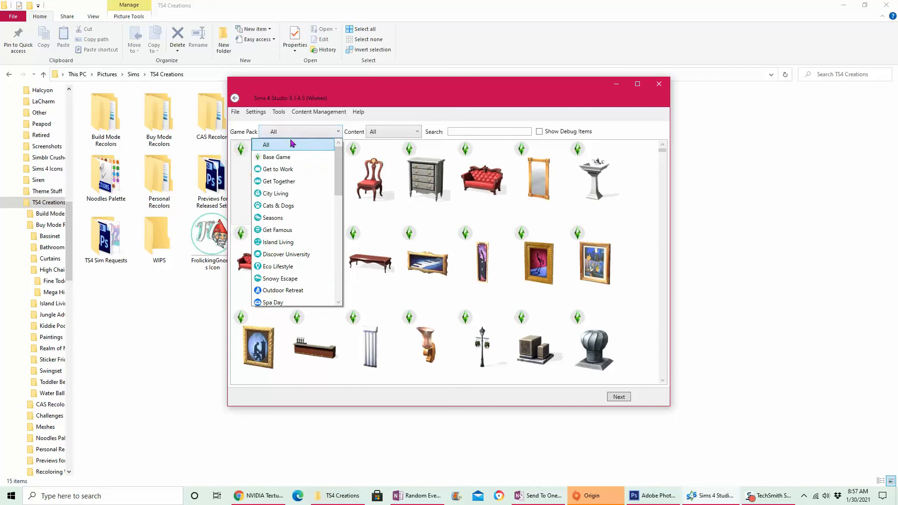
click(406, 131)
Search the object catalog for "highch" and select the green and blue high chair with the wooden tray
click(473, 130)
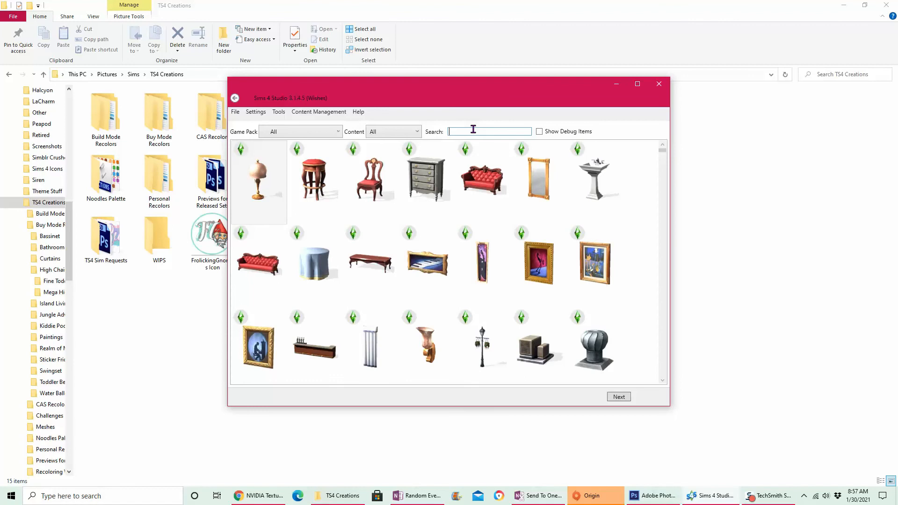
text(highc)
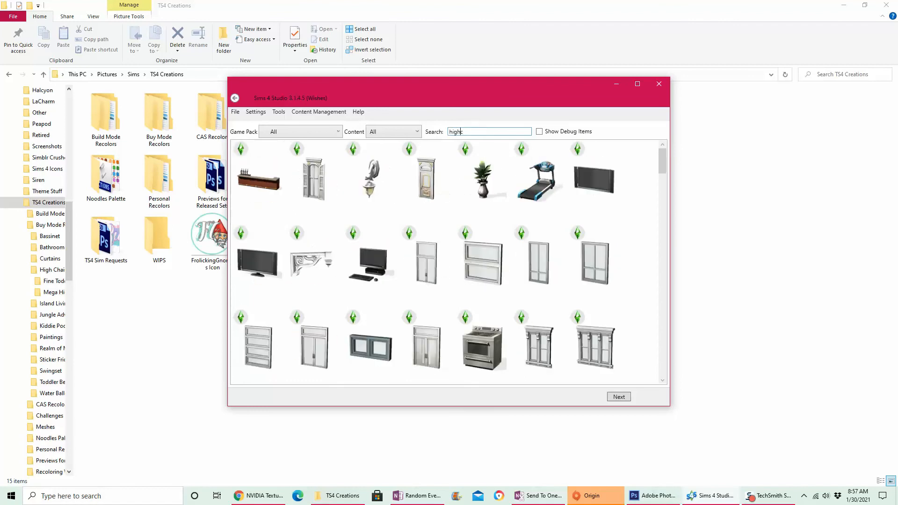
text(h)
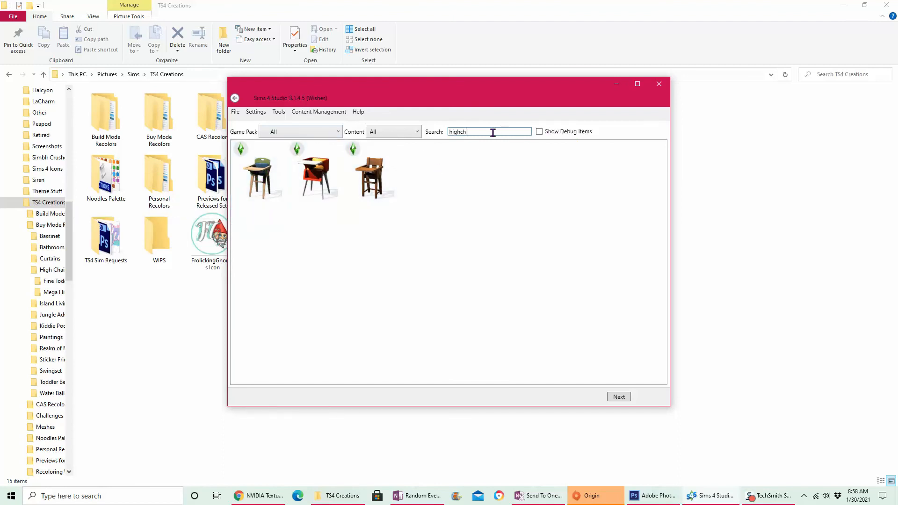
click(263, 183)
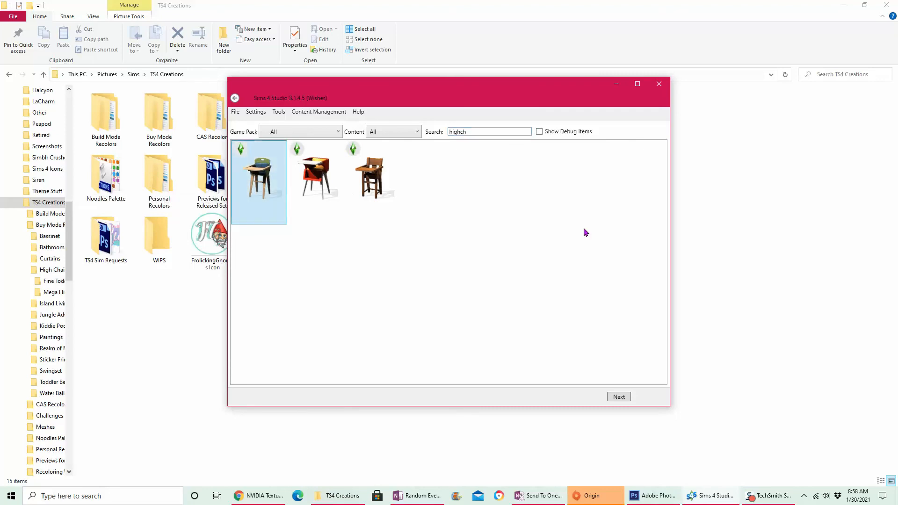
While saving the recolor, create a new folder in TS4 Creations > Buy Mode Recolors > High Chairs and cancel the save
click(618, 397)
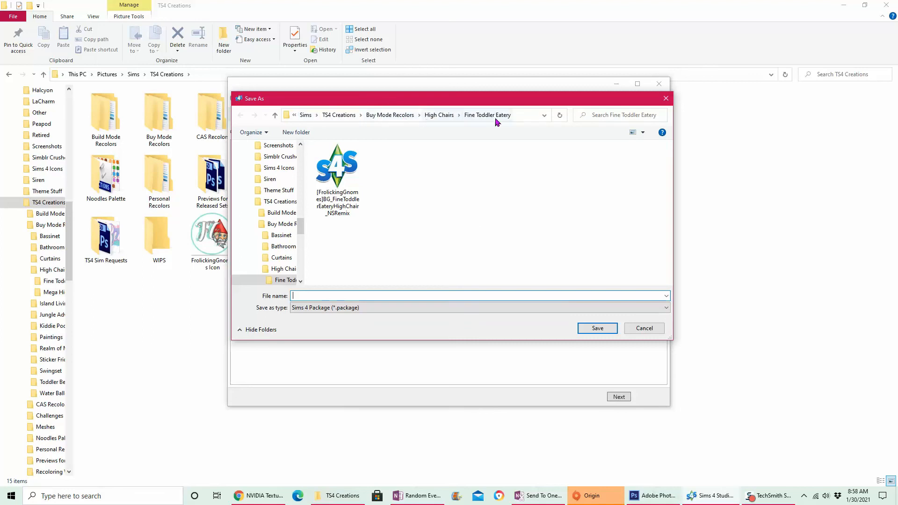
click(340, 115)
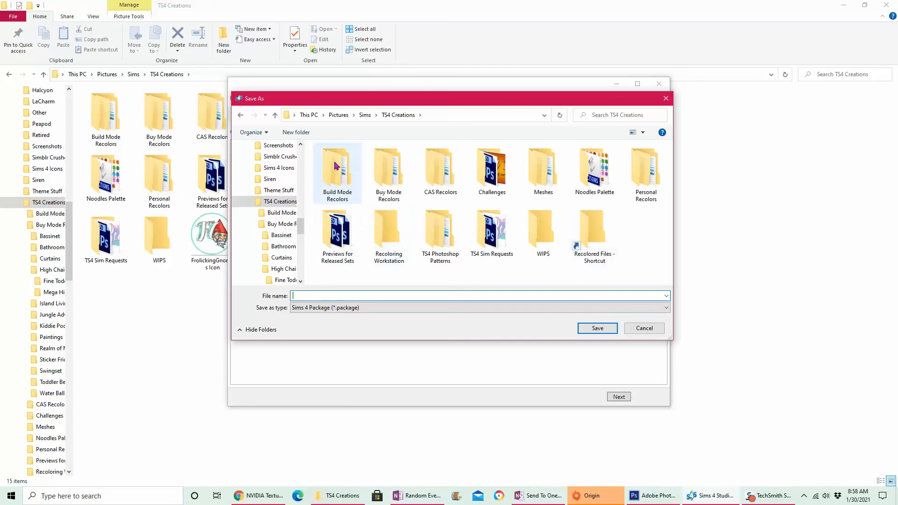
double_click(395, 186)
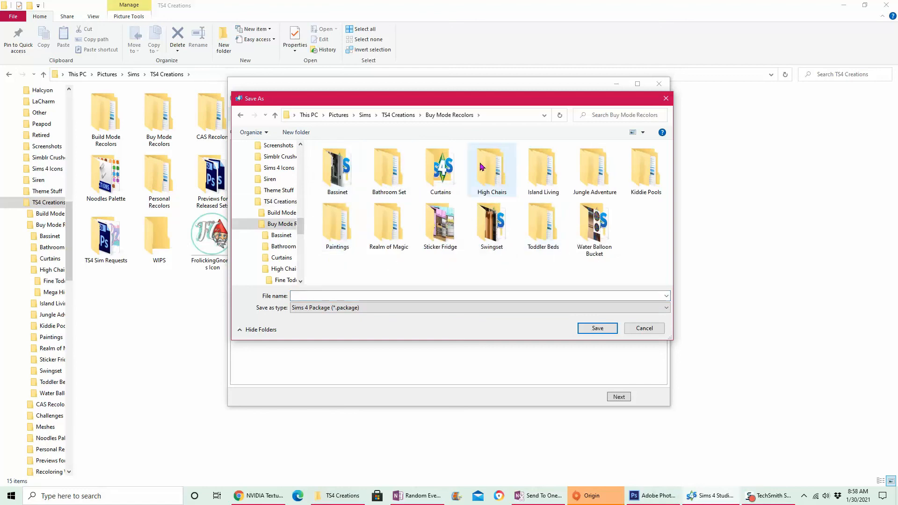
click(494, 170)
double_click(495, 170)
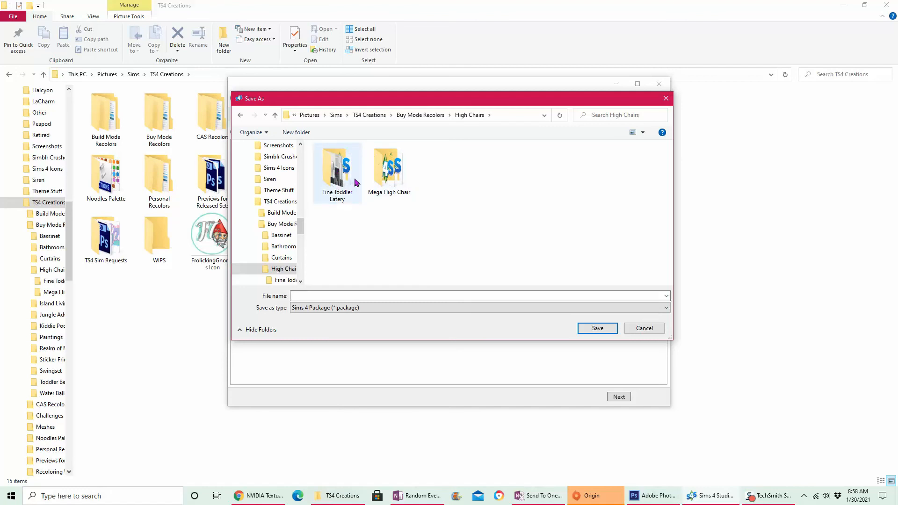
click(299, 134)
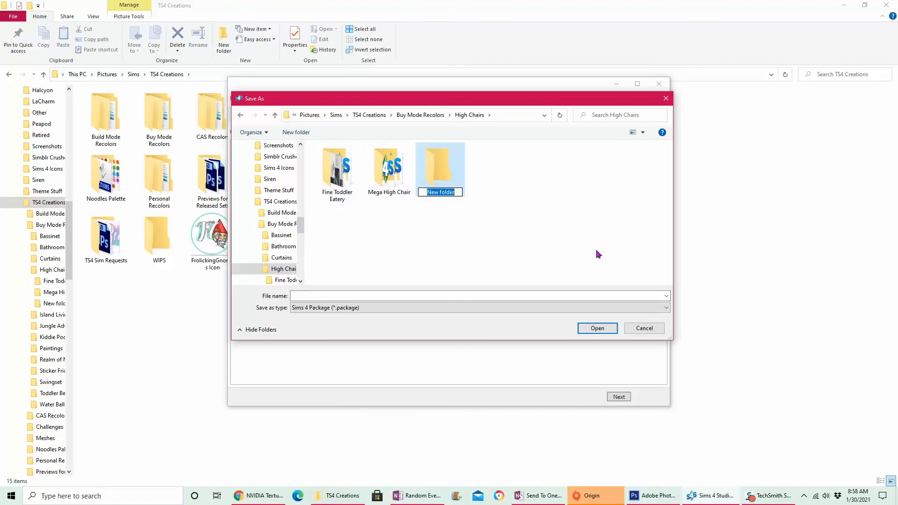
drag(652, 327, 514, 333)
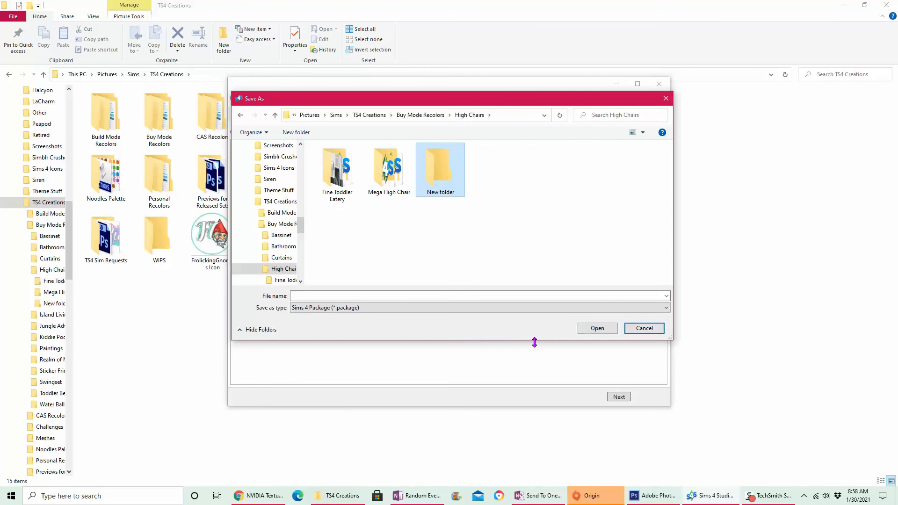
click(641, 328)
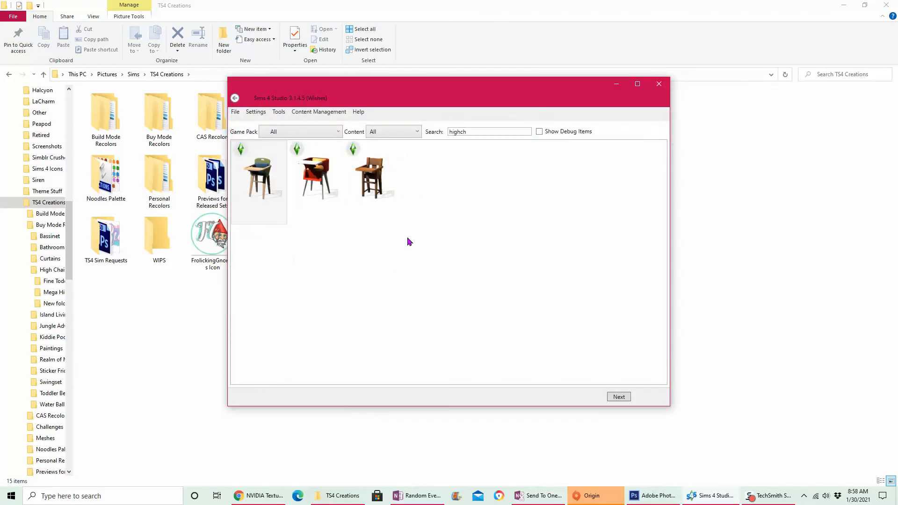
Save the recolor package as [FrolickingGnomes]BG_KindermadeHighChair_NSRemix in the Kindermade folder under High Chairs
click(619, 396)
text([)
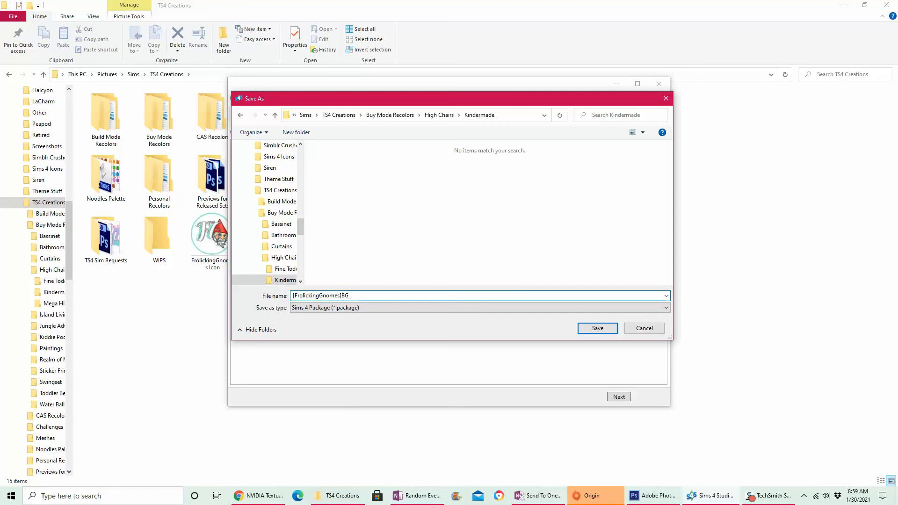
text(KindermadeHigh)
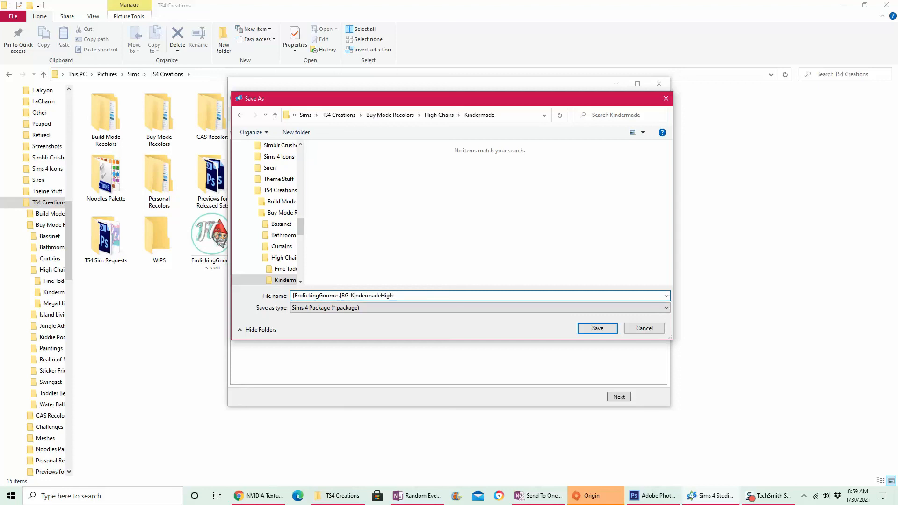
text(Chair_NSRemix)
key(Return)
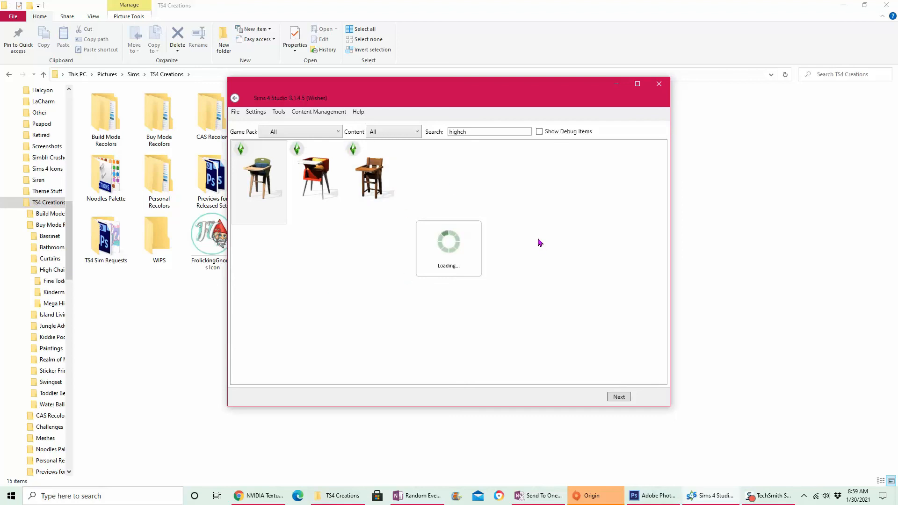
Examine the high chair from different angles and compare its original color swatches on the 3D model
scroll(363, 283, up, 3)
right_drag(348, 277, 482, 269)
scroll(372, 262, up, 3)
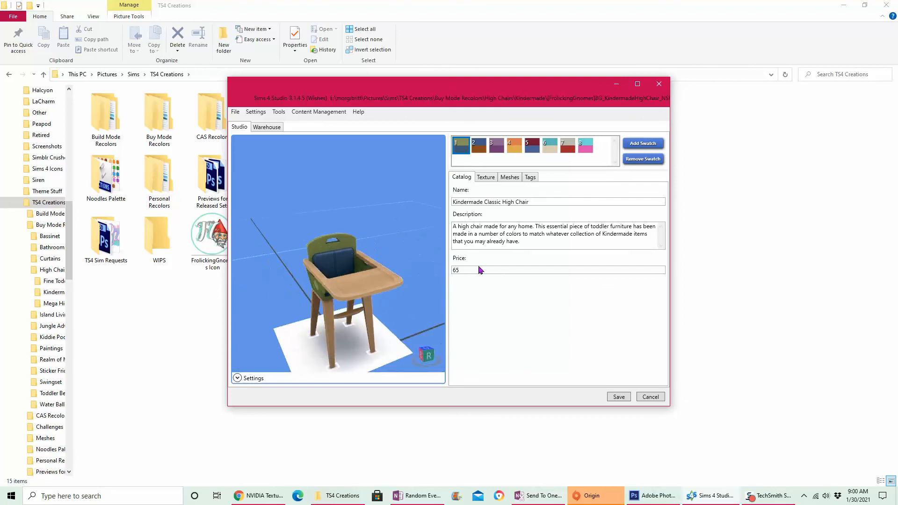
click(479, 145)
right_drag(359, 278, 388, 227)
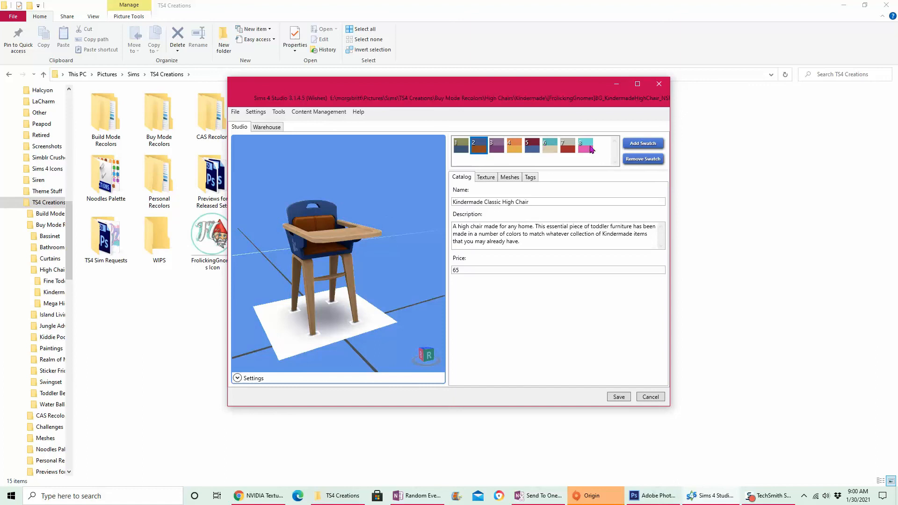
click(514, 146)
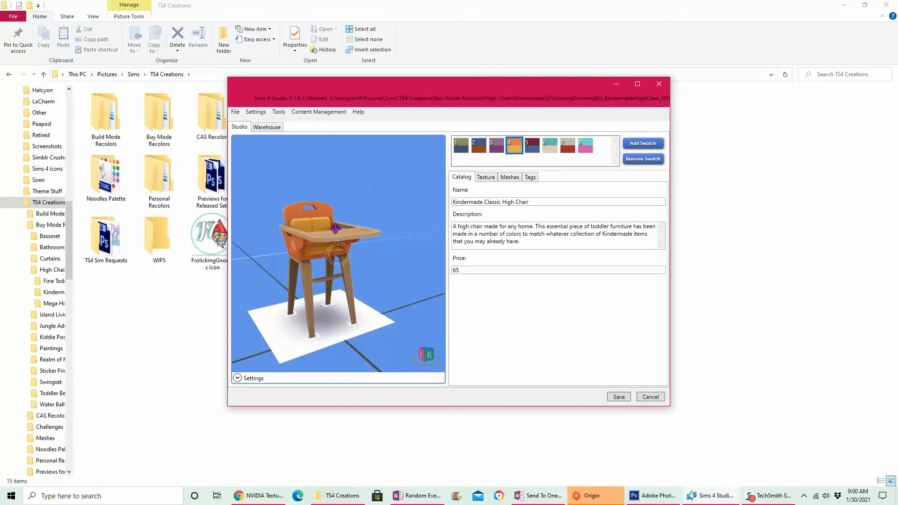
right_drag(357, 237, 391, 238)
middle_drag(351, 236, 374, 216)
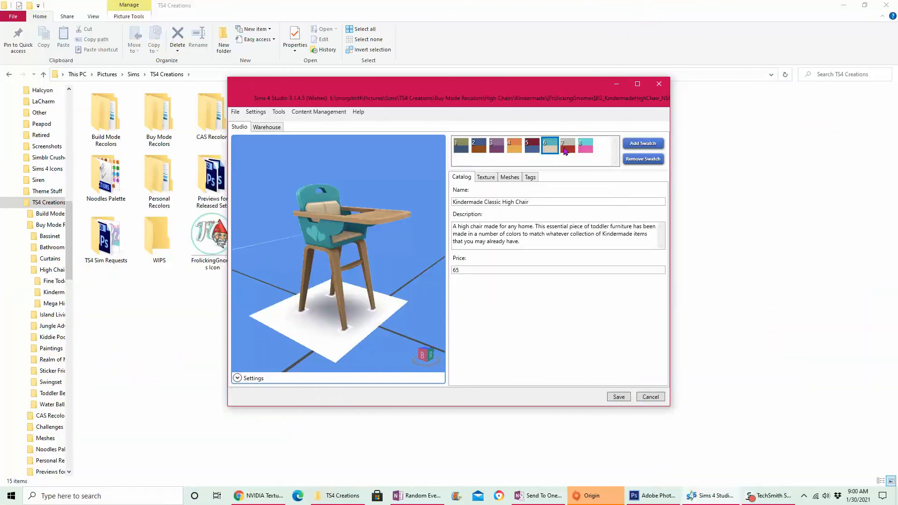
click(564, 148)
click(587, 148)
click(560, 150)
click(555, 151)
click(535, 151)
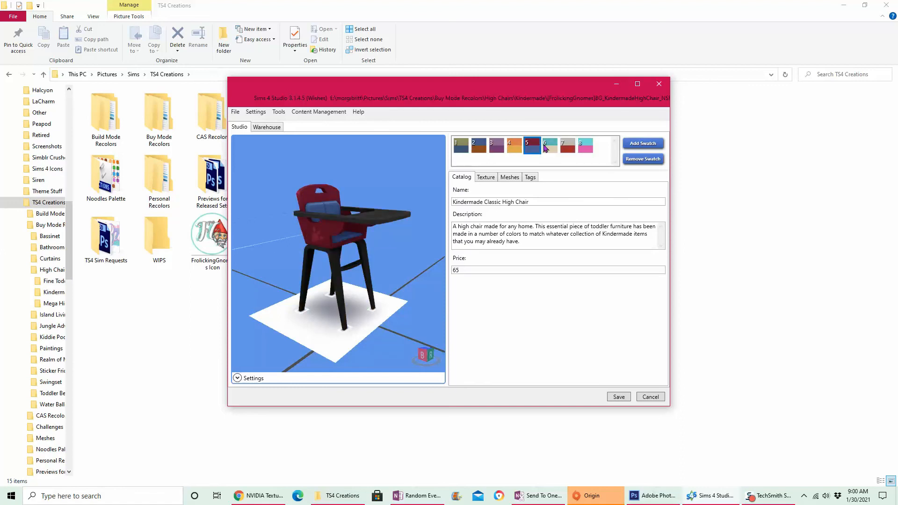
Export the texture of the teal and beige swatch 6 as a DDS image named orig1 in the Kindermade folder
click(545, 149)
click(488, 179)
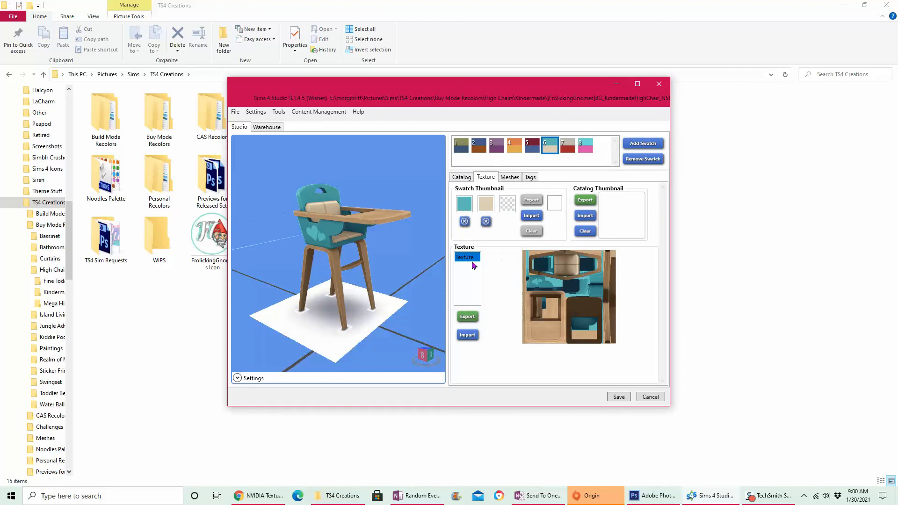
click(467, 317)
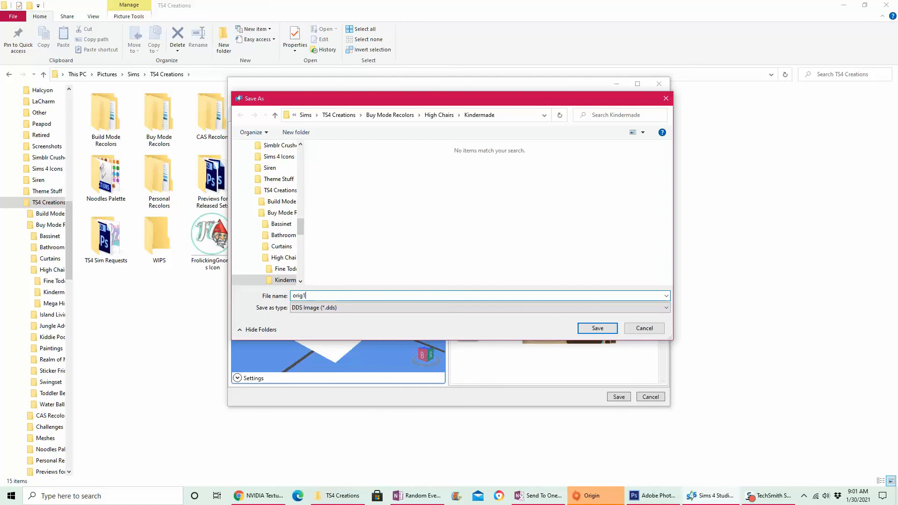
text(orig1)
key(Return)
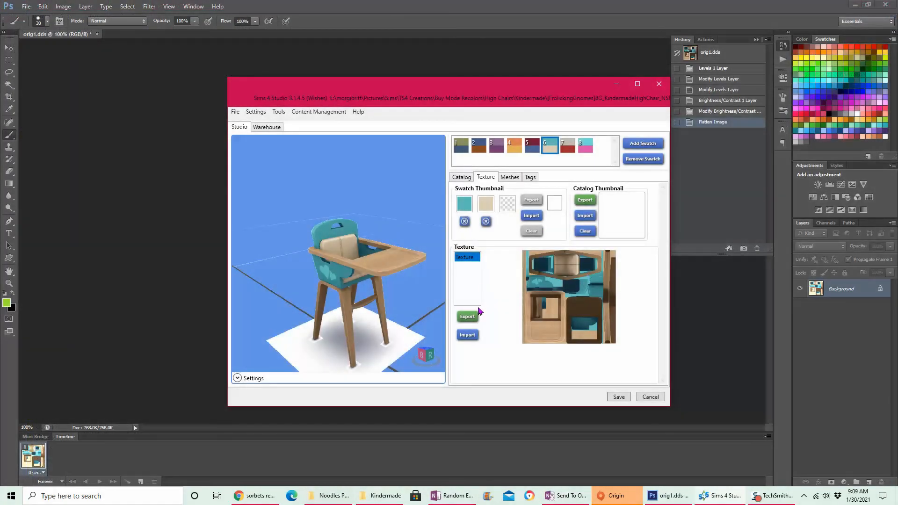
Compare the PNG and DDS file types offered for the texture export, ending on DDS Image
click(473, 316)
click(304, 308)
click(312, 316)
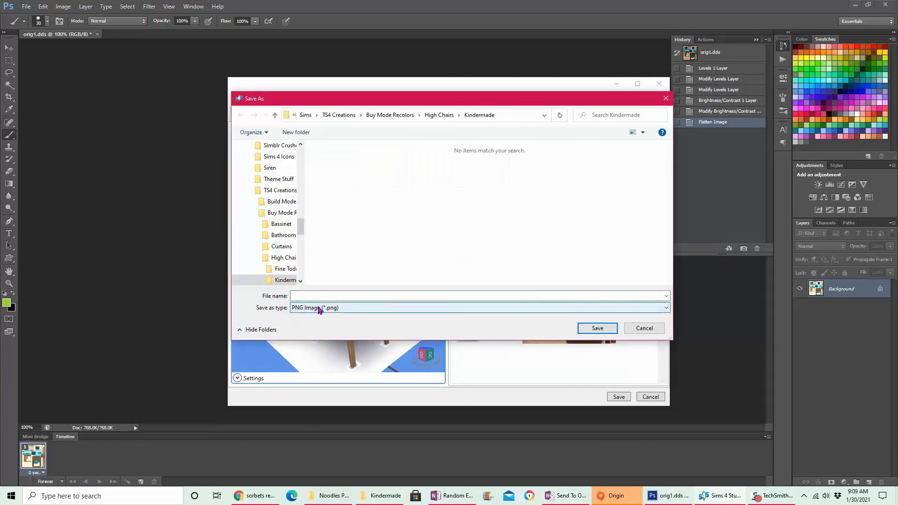
click(318, 310)
click(315, 325)
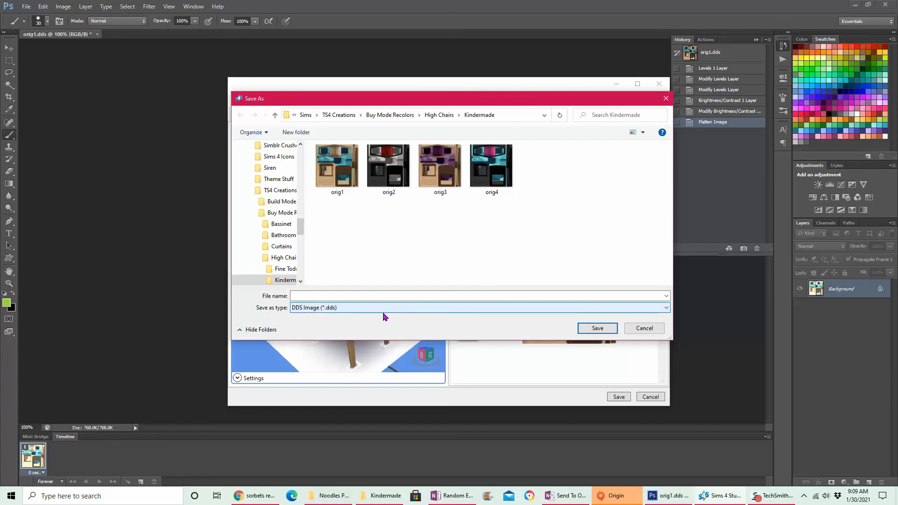
click(316, 308)
click(311, 317)
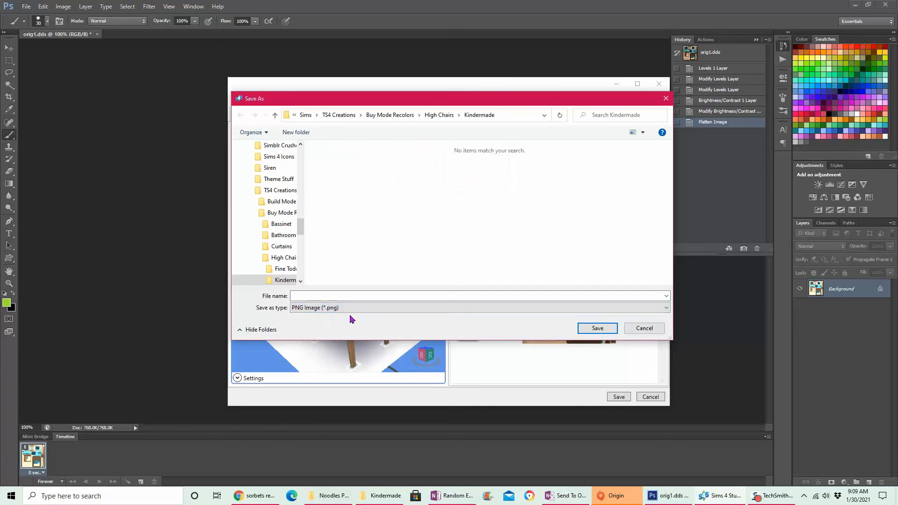
click(303, 309)
click(313, 322)
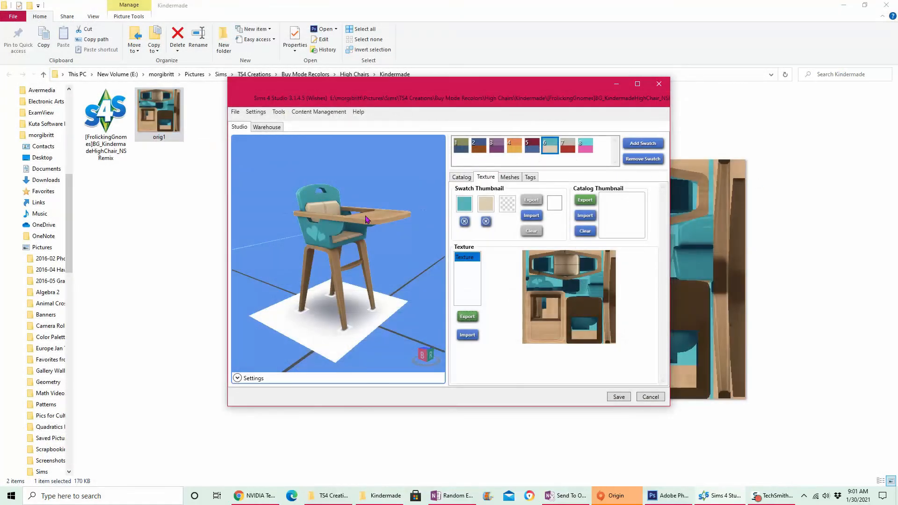
right_drag(376, 218, 410, 234)
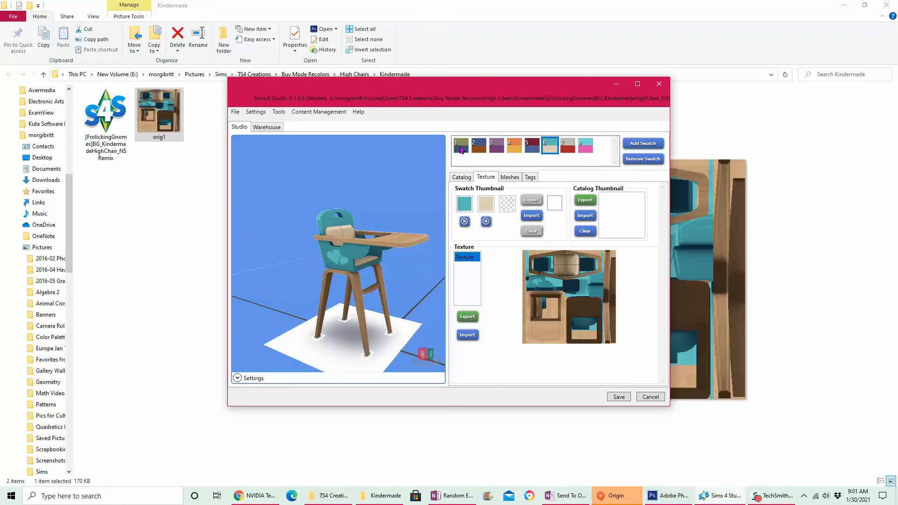
Compare color swatches 1 to 6 on the high chair model, checking the wood and cushion colors of each
click(460, 149)
click(479, 147)
click(499, 148)
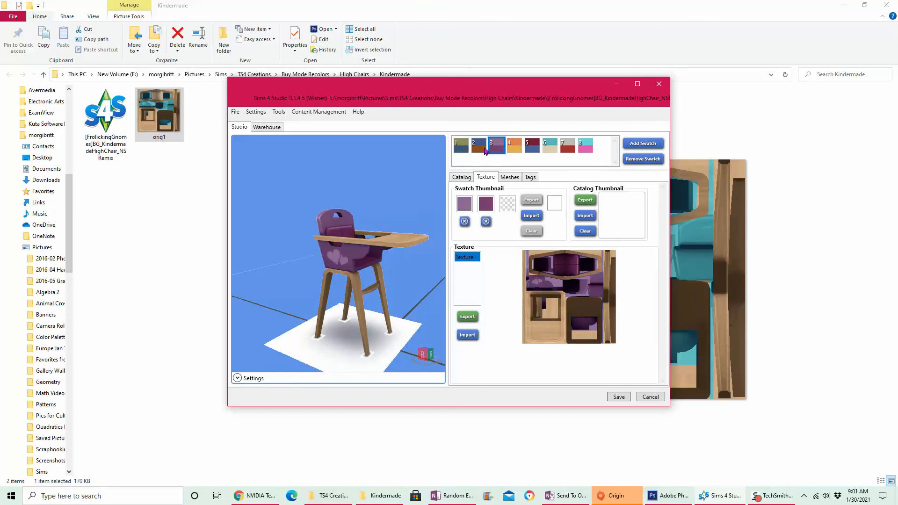
click(461, 149)
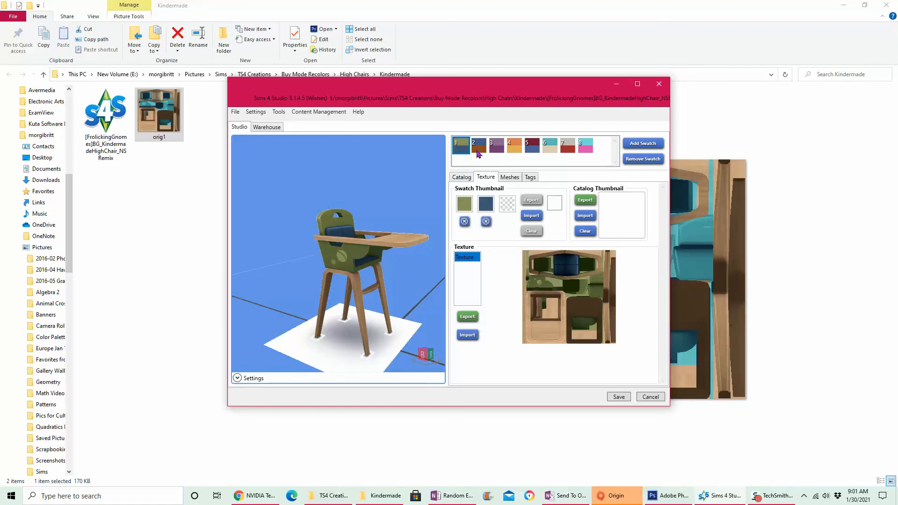
click(479, 152)
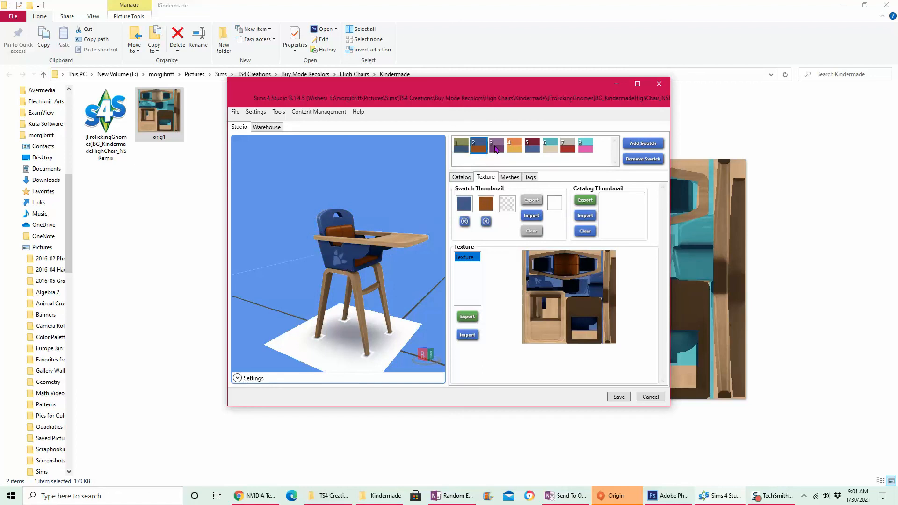
click(495, 149)
click(515, 149)
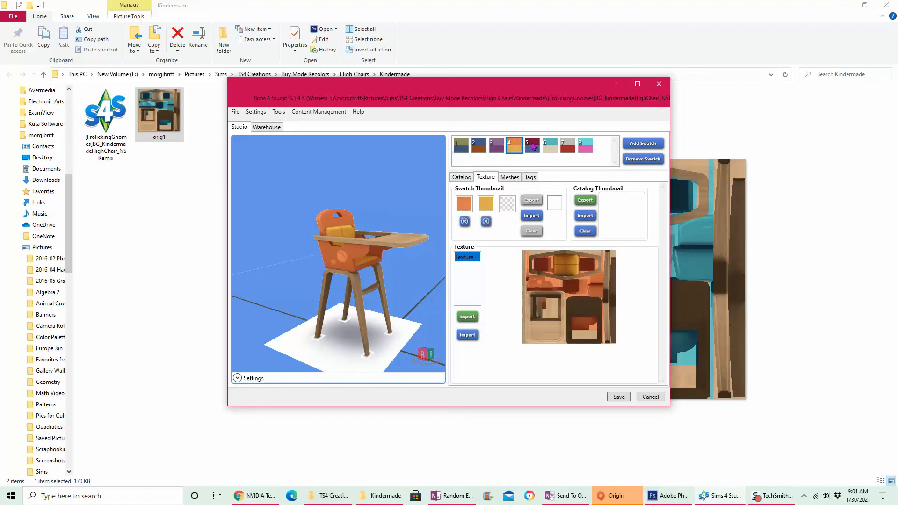
click(533, 146)
click(550, 147)
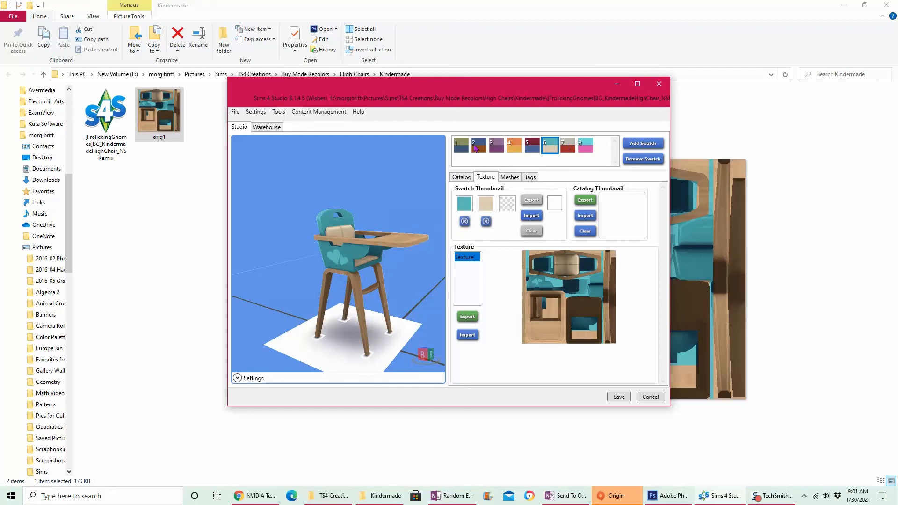
click(463, 148)
click(479, 148)
click(498, 147)
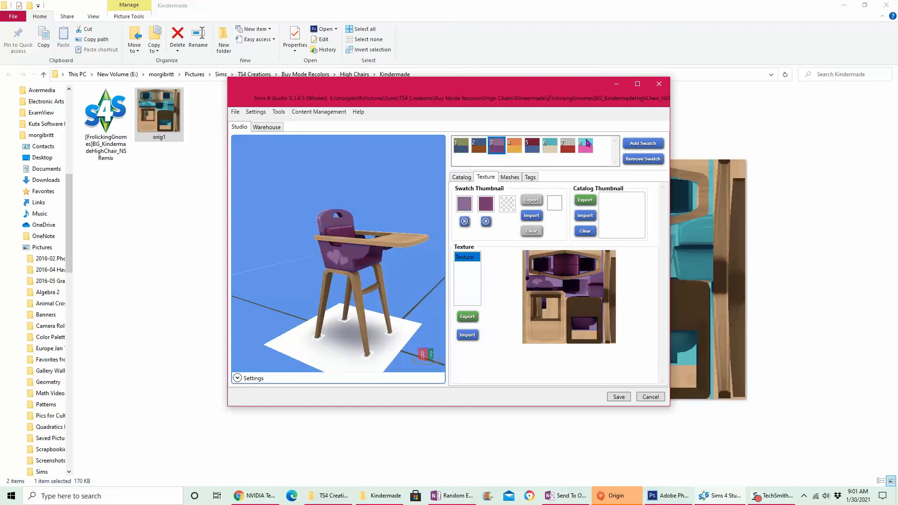
Export the texture of the grey and red swatch 7 as orig2 in the Kindermade folder
click(571, 148)
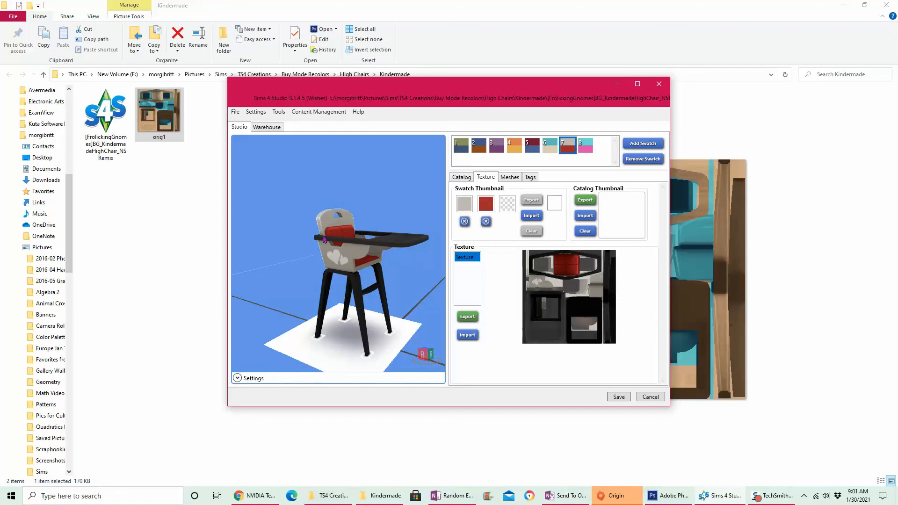
click(474, 318)
key(Return)
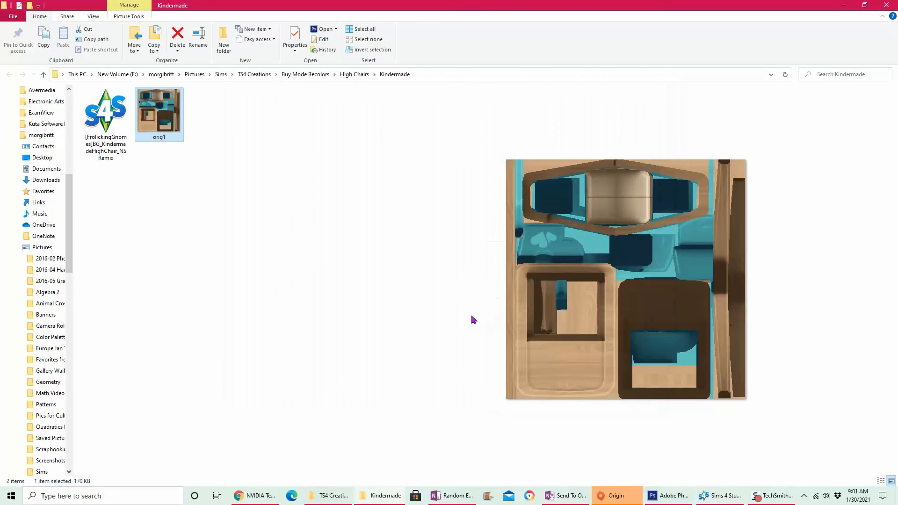
Return to Sims 4 Studio and compare the light and black frame finishes across swatches 2 to 8
click(723, 497)
click(478, 145)
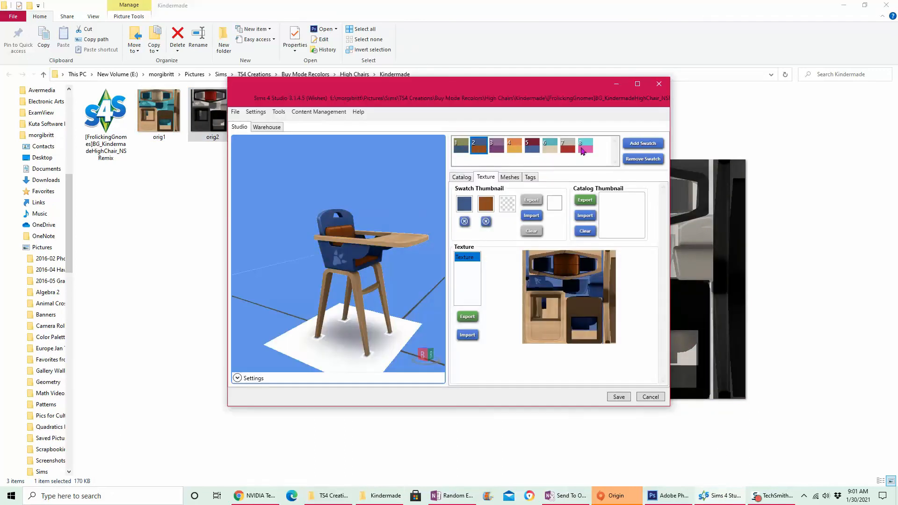
click(583, 146)
click(552, 149)
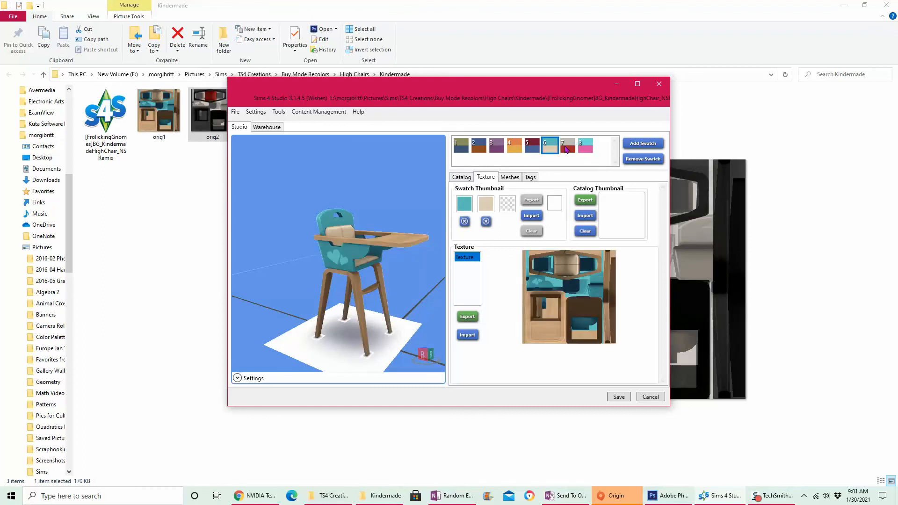
click(567, 147)
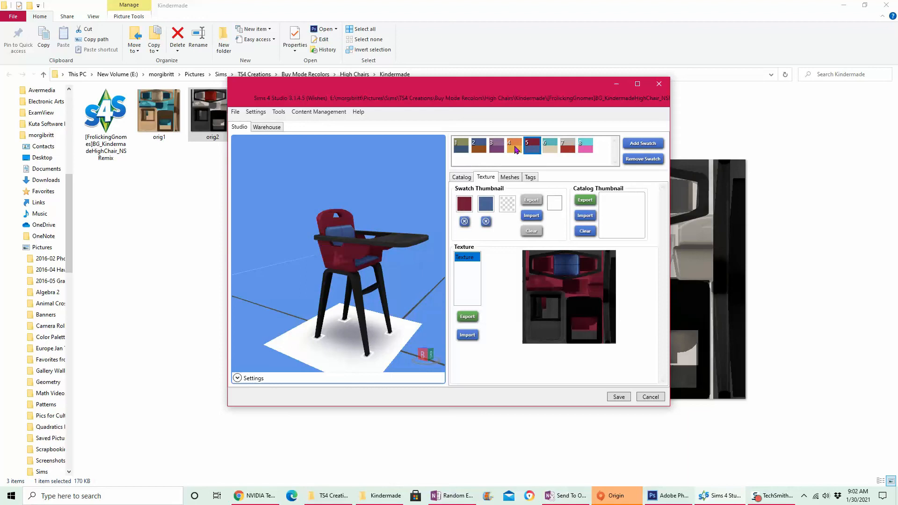
click(515, 148)
click(491, 149)
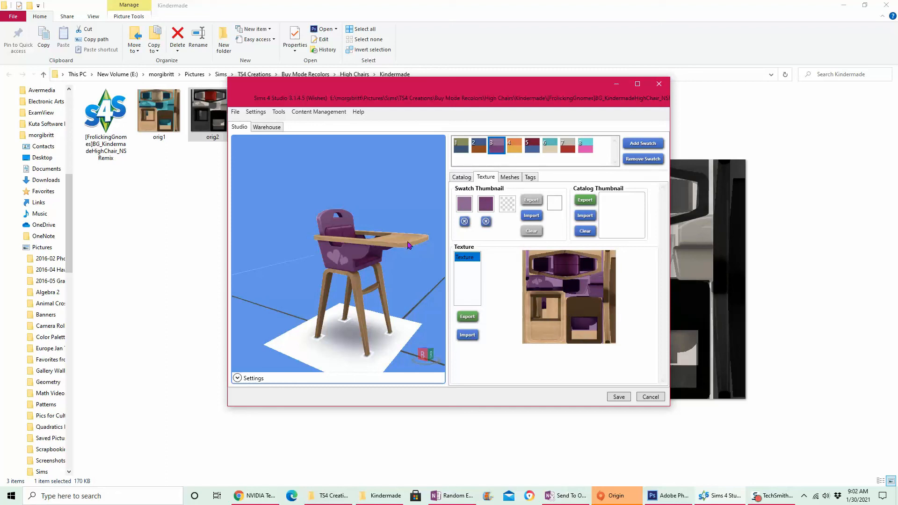
click(550, 152)
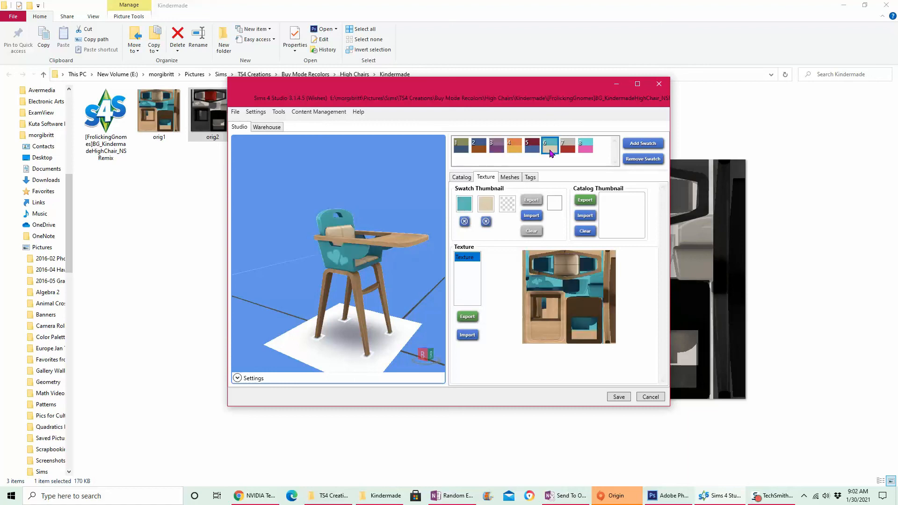
Export the texture of the purple swatch 3 as orig3 in the Kindermade folder
click(497, 147)
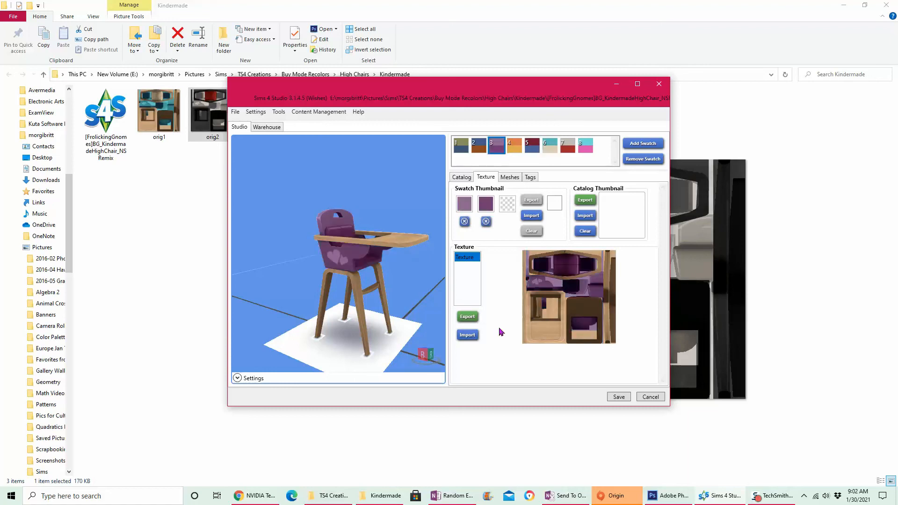
click(468, 317)
text(orig3)
key(Return)
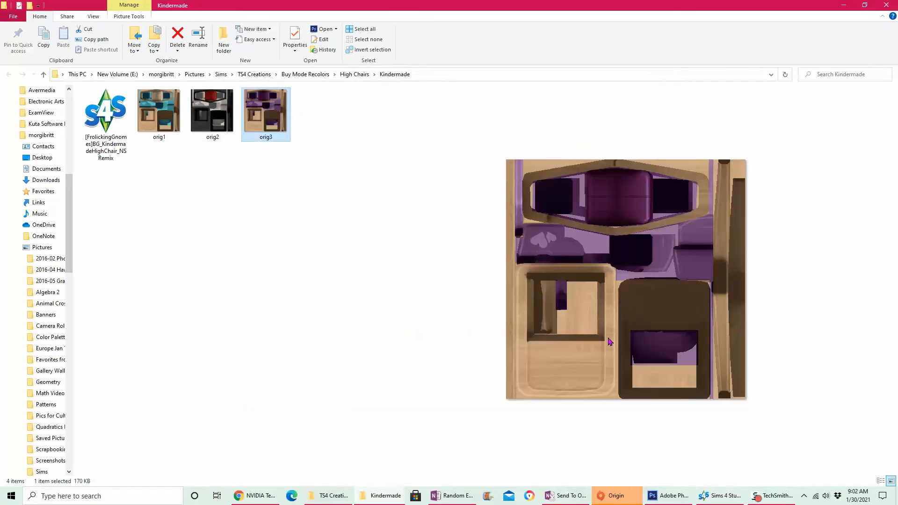
Switch back to Sims 4 Studio and compare the grey and red swatch 7 with the teal and beige swatch 6
click(715, 498)
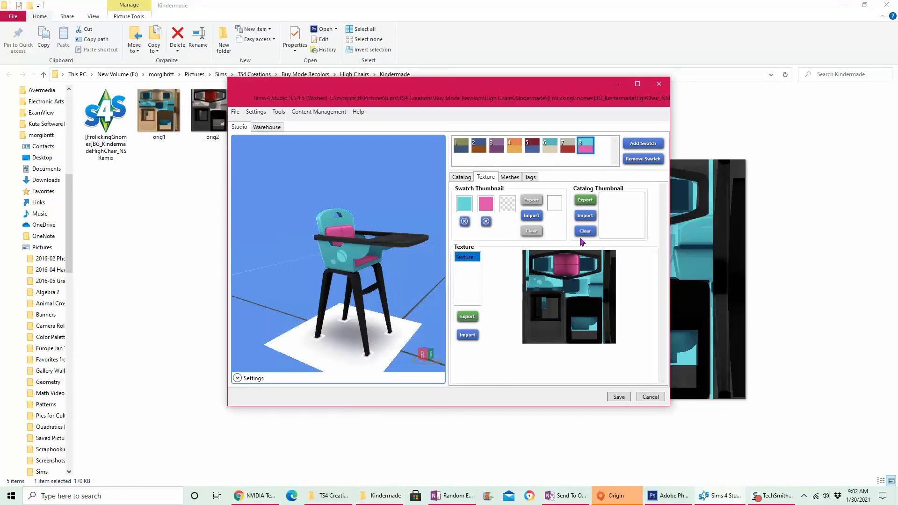
click(566, 147)
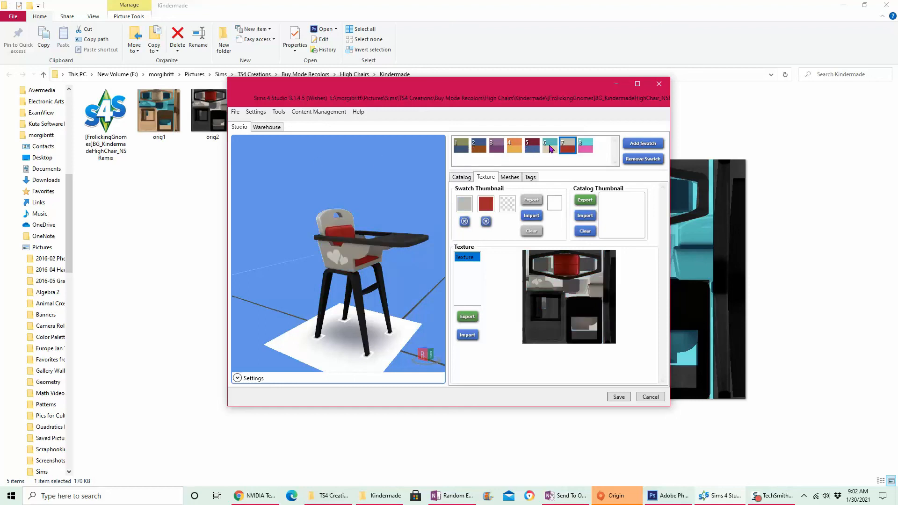
click(551, 147)
click(567, 149)
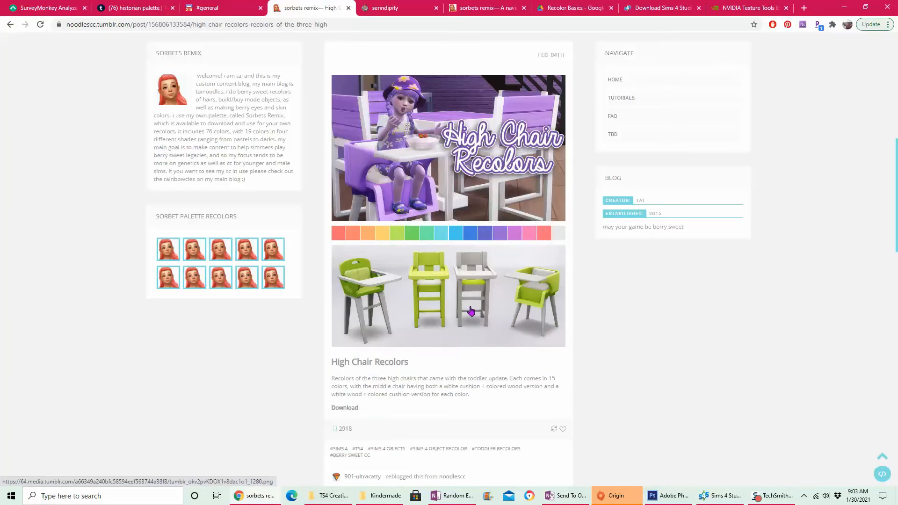
Compare the chairs in the browser's High Chair Recolors post with swatches 6 and 7 on the rotated model in Sims 4 Studio
scroll(438, 176, up, 2)
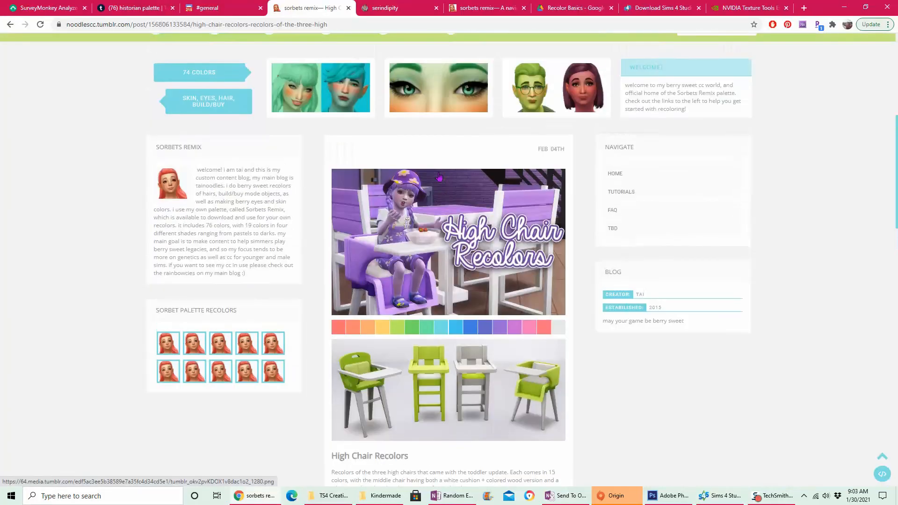
scroll(439, 176, up, 3)
scroll(457, 170, down, 4)
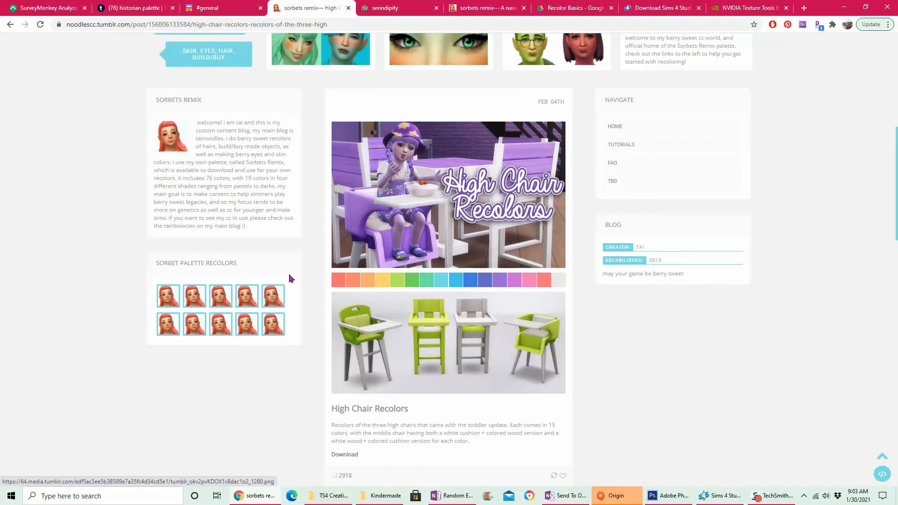
scroll(588, 307, down, 1)
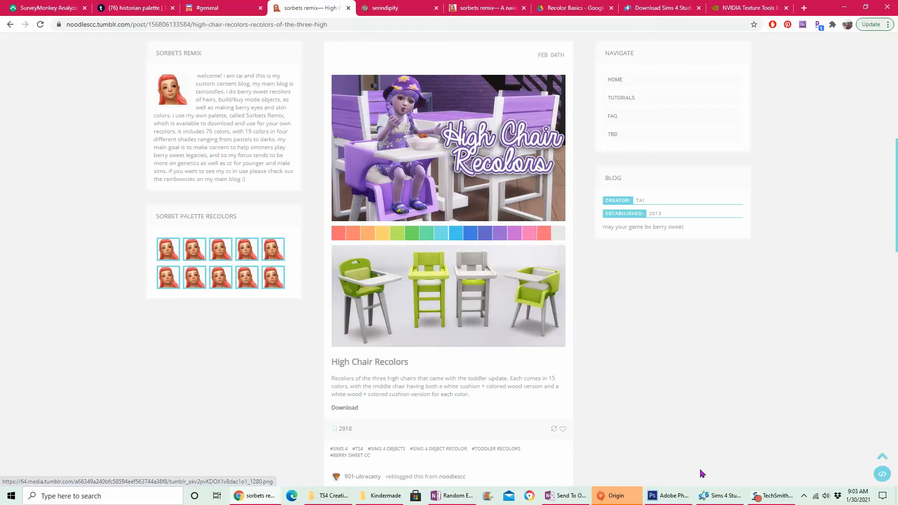
click(721, 501)
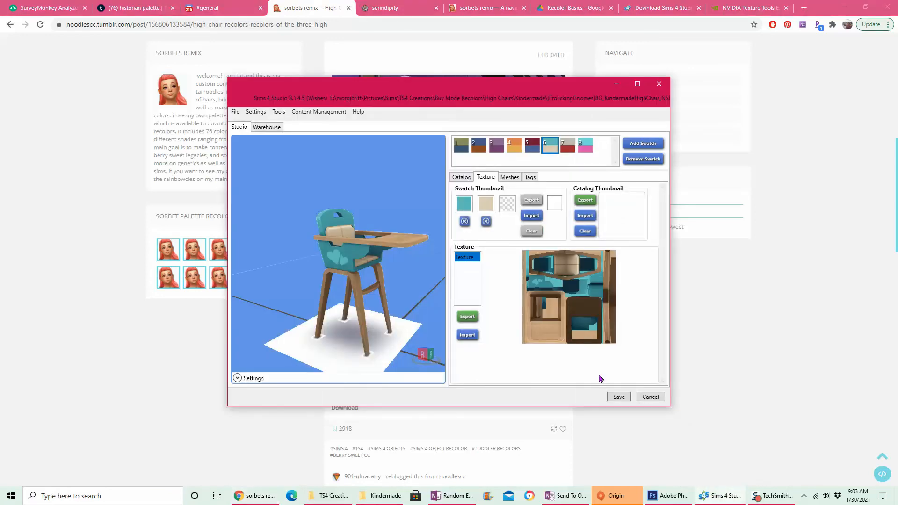
drag(356, 261, 315, 269)
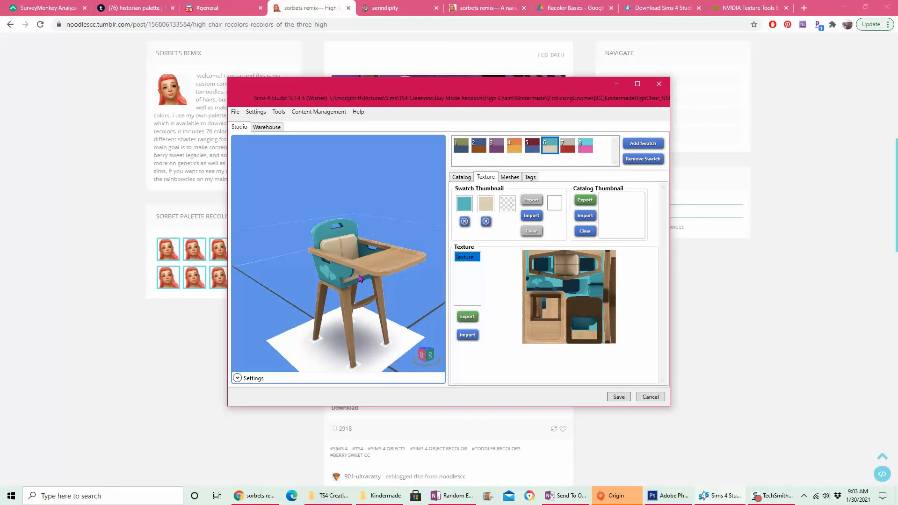
click(183, 343)
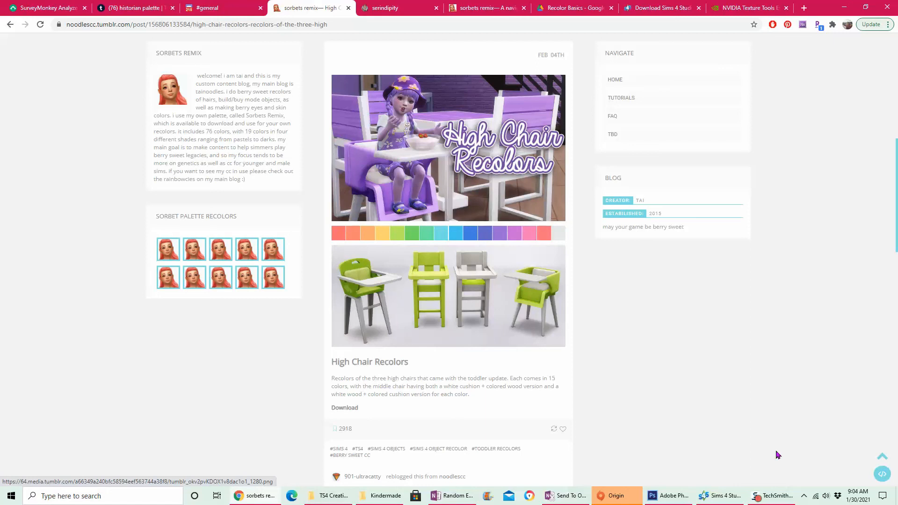
click(724, 498)
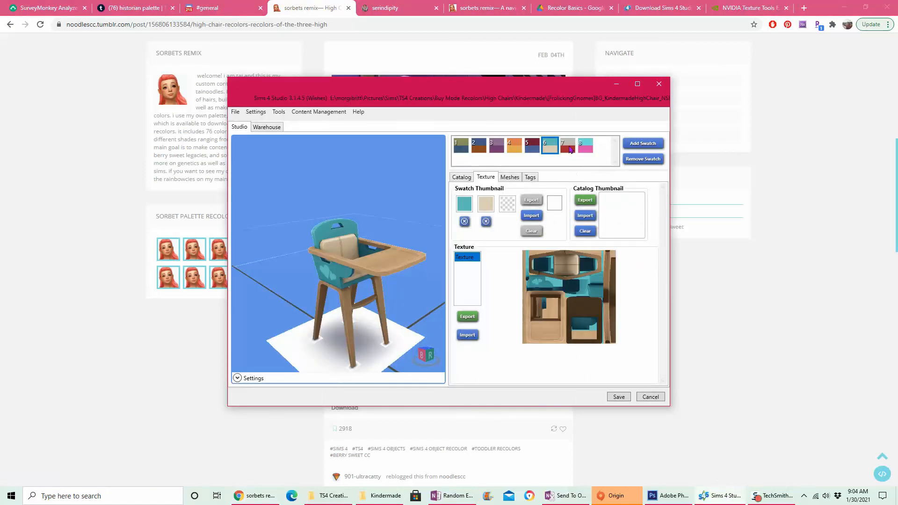
click(569, 146)
click(568, 146)
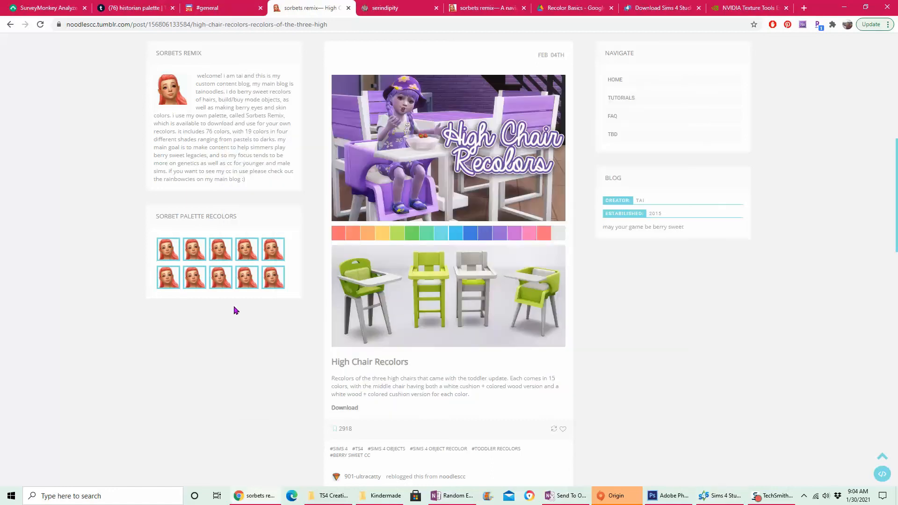
click(119, 310)
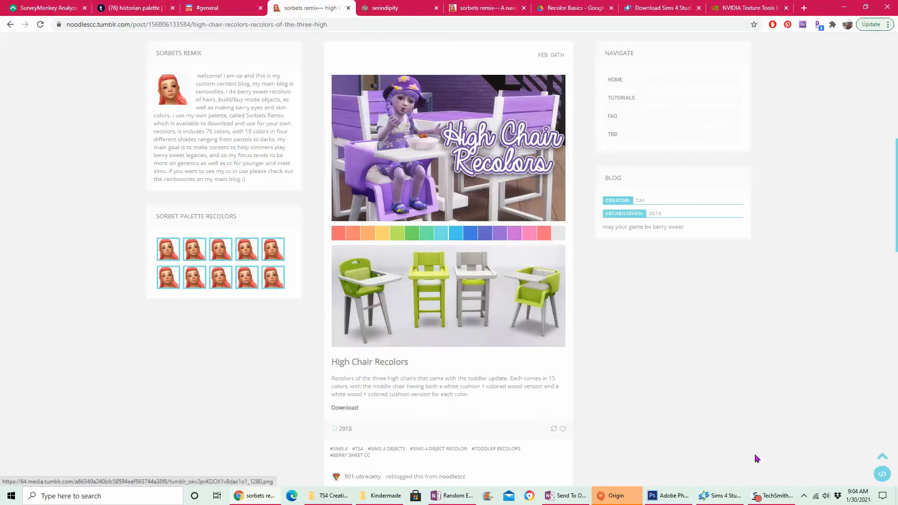
Open the exported orig1 texture from the Kindermade folder in Photoshop
click(381, 496)
click(159, 112)
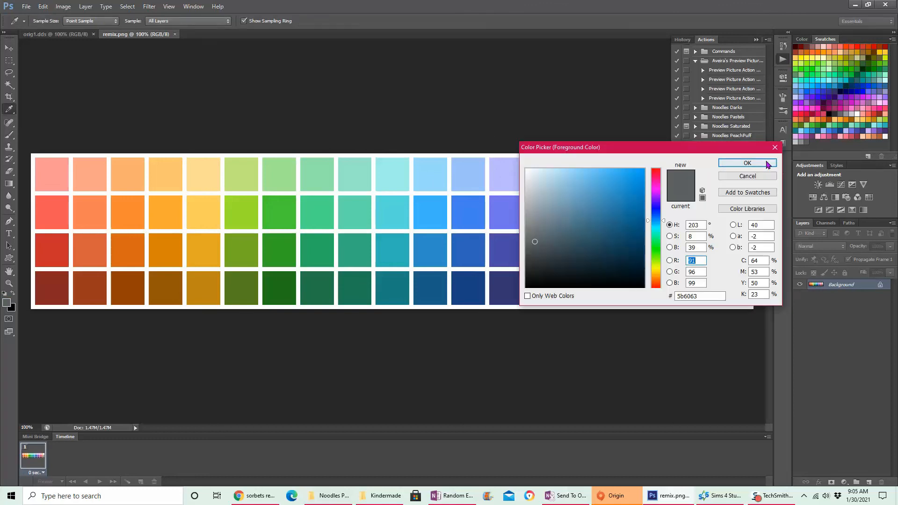
Set the foreground color by sampling the pale coral square at the start of the remix.png palette's first row
click(767, 163)
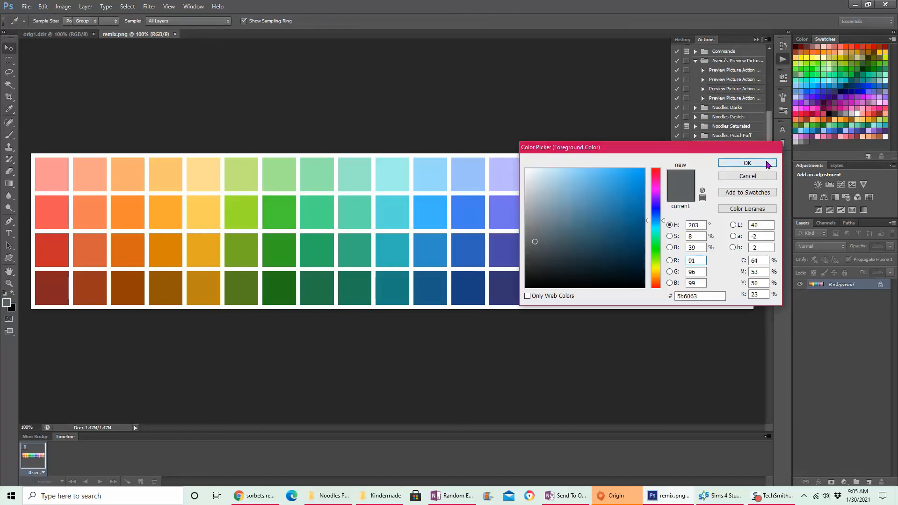
click(7, 304)
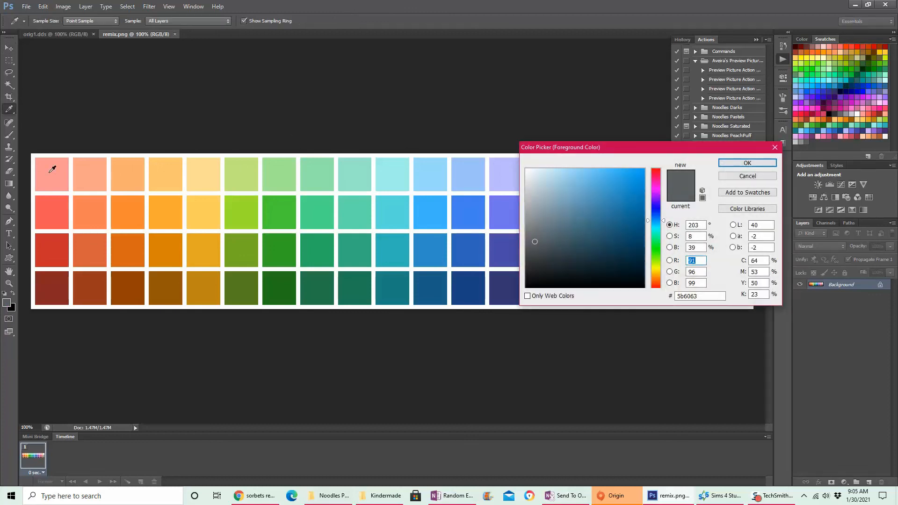
click(52, 171)
click(746, 163)
key(v)
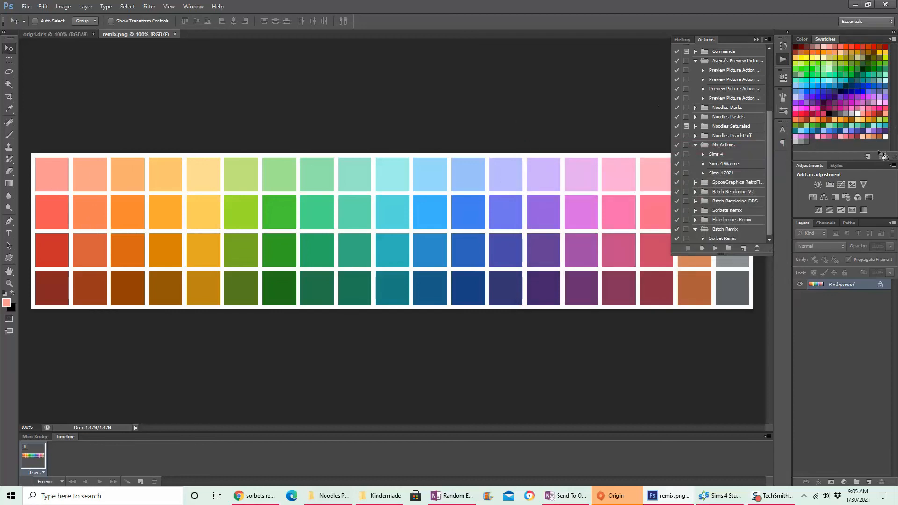
click(868, 156)
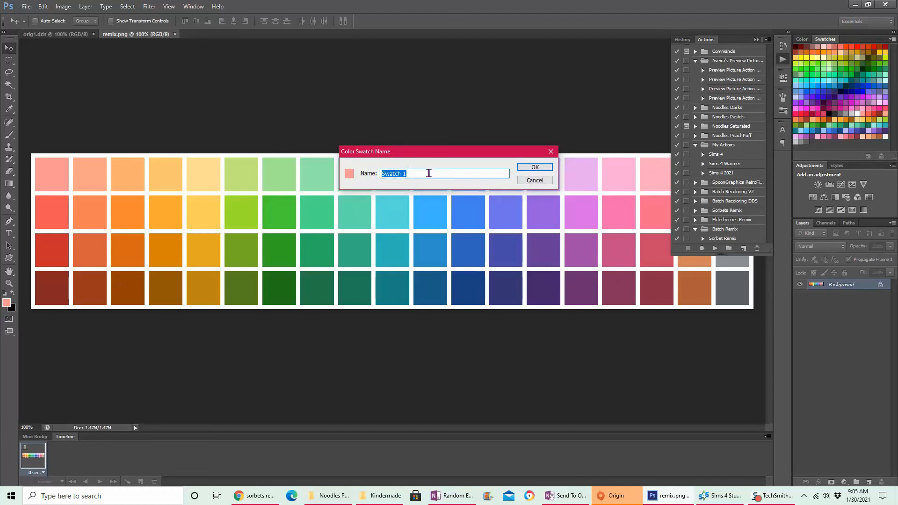
text(dkfja;fasjdf;lasjfas)
click(551, 151)
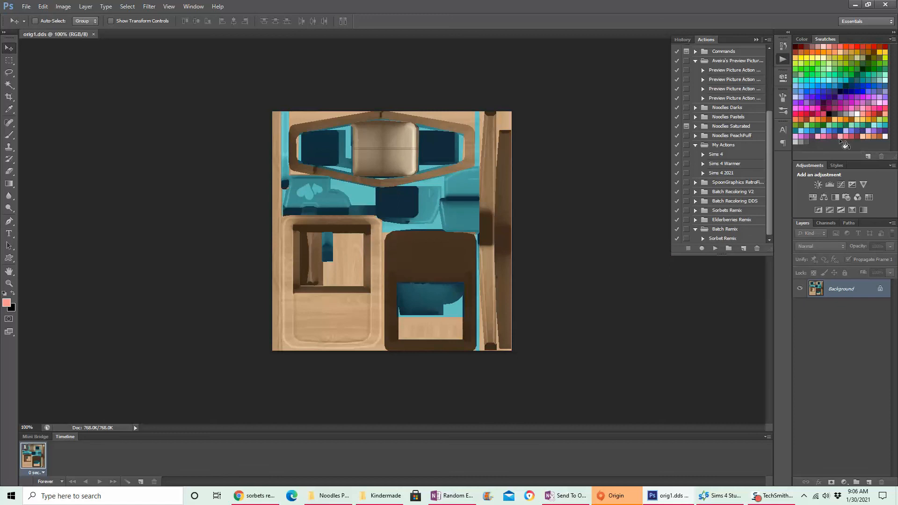
Set the foreground color to the lime green swatch and expand the Sorbets Remix action set to view its color actions
click(885, 115)
click(696, 211)
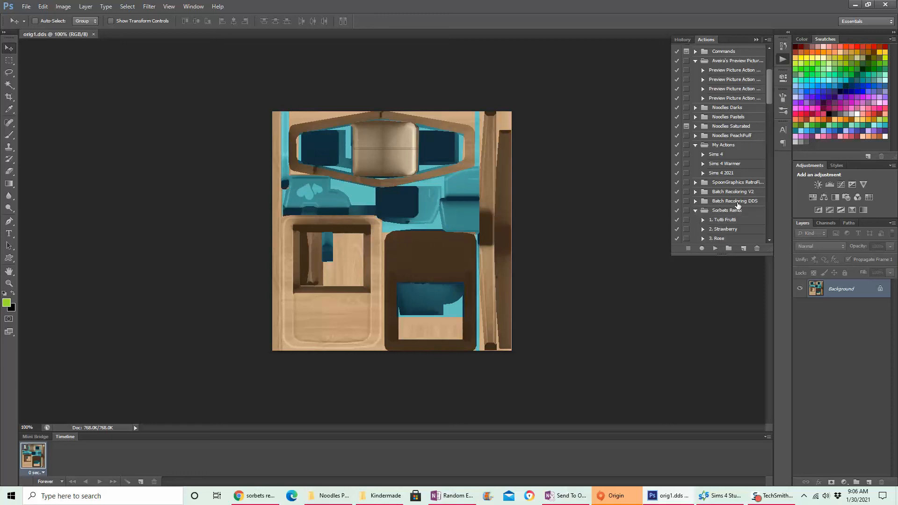
scroll(735, 167, down, 5)
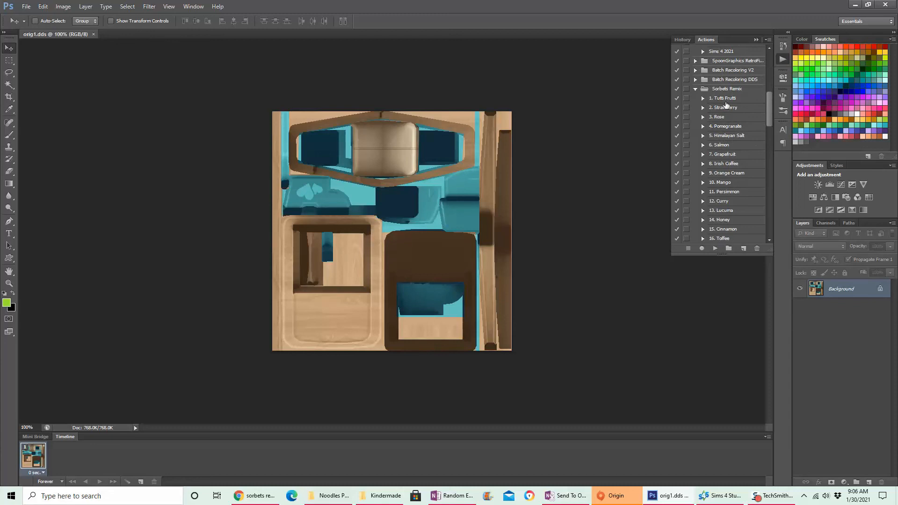
Recolor the orig1 texture with the 22. Kiwi action from the Sorbets Remix set
scroll(724, 124, down, 2)
click(726, 192)
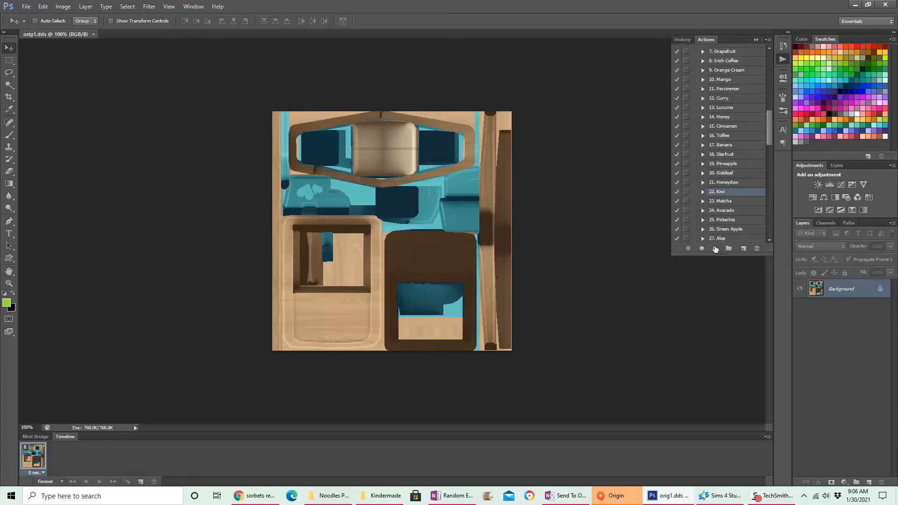
click(715, 249)
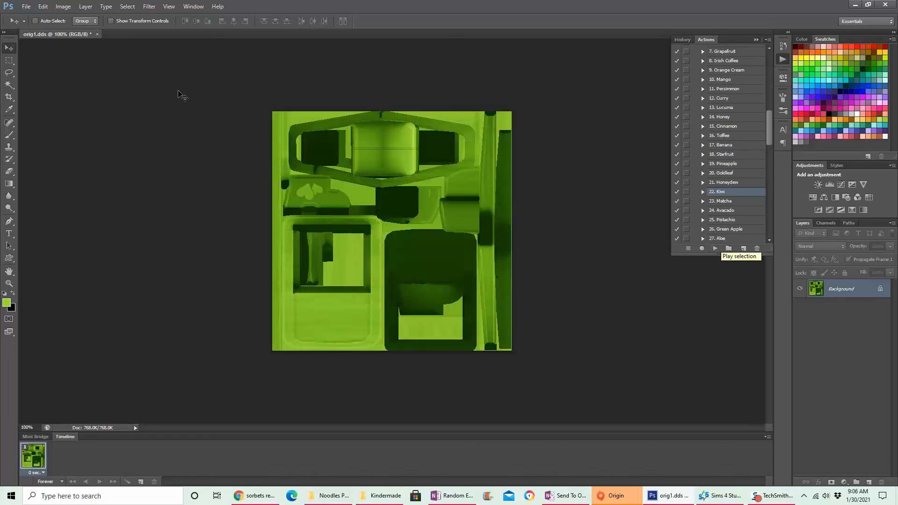
Paint a test stroke over the heart-pattern panel with a size 30 brush and revert the texture to its opened state
click(12, 135)
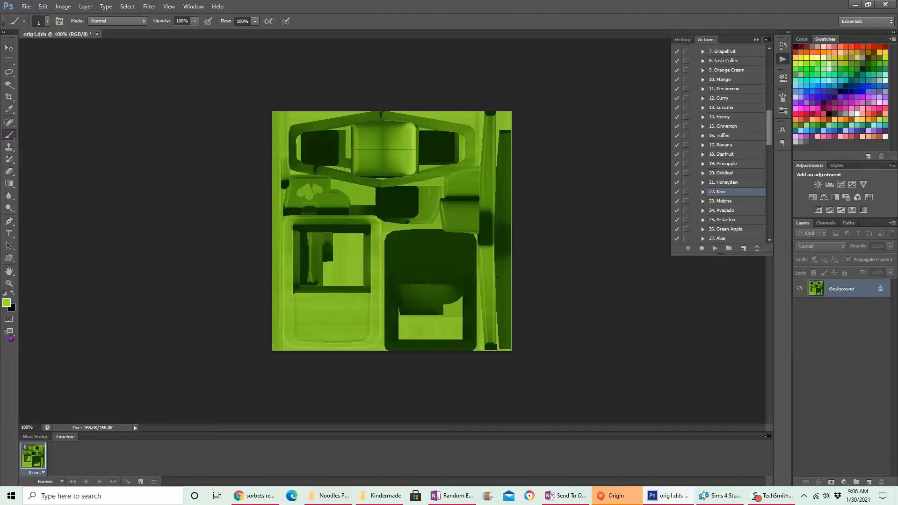
key(bracketright)
key(bracketright)
key(bracketright)
key(bracketright)
key(bracketright)
key(bracketright)
key(bracketright)
key(bracketright)
key(bracketright)
key(bracketright)
mouse_move(309, 192)
mouse_down()
mouse_move(348, 199)
mouse_move(294, 201)
mouse_move(310, 198)
mouse_up()
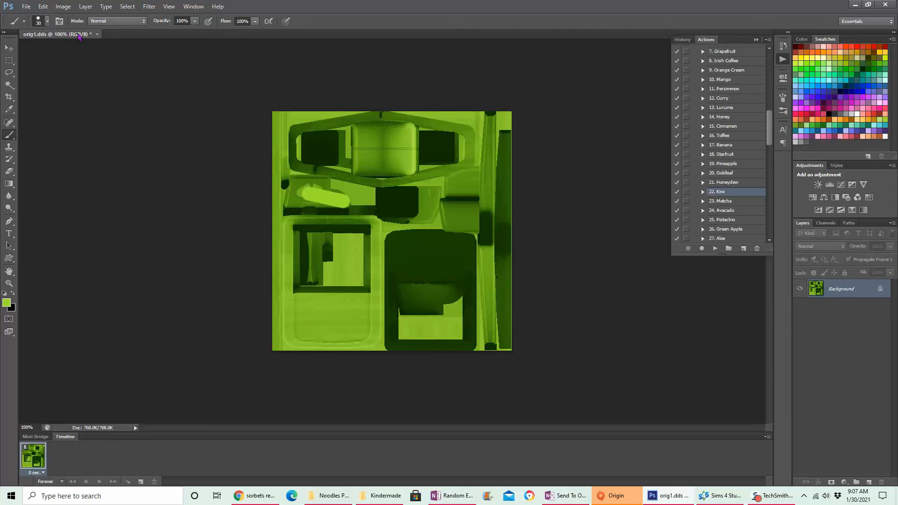
click(682, 39)
click(690, 53)
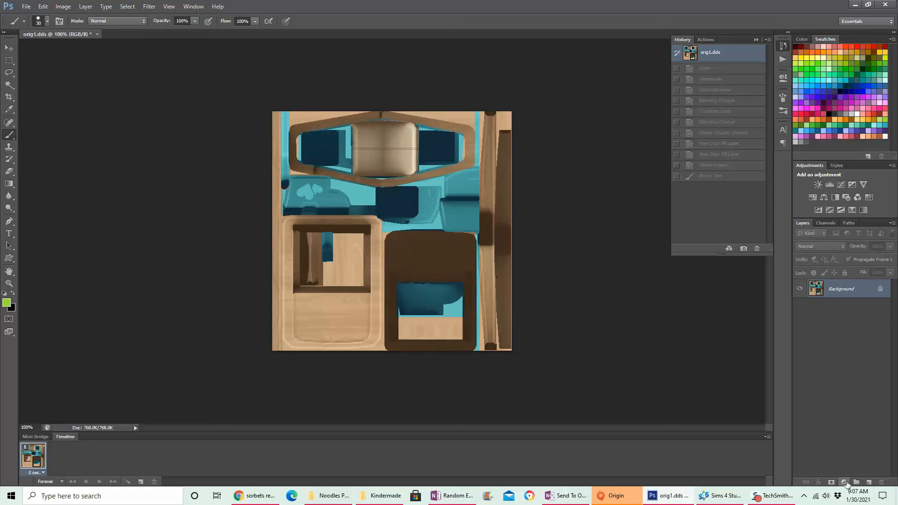
Add a Levels adjustment layer with the midtone input at 1.08 and the white input at 207
click(844, 483)
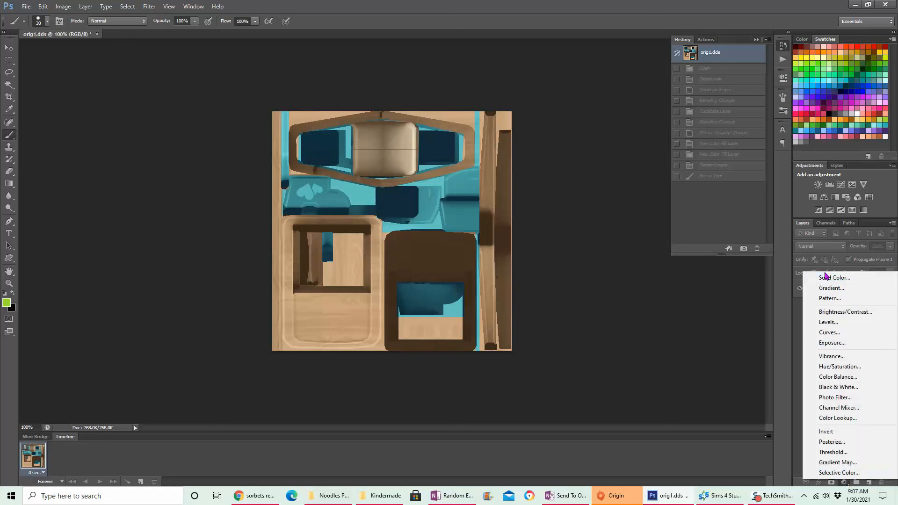
click(837, 323)
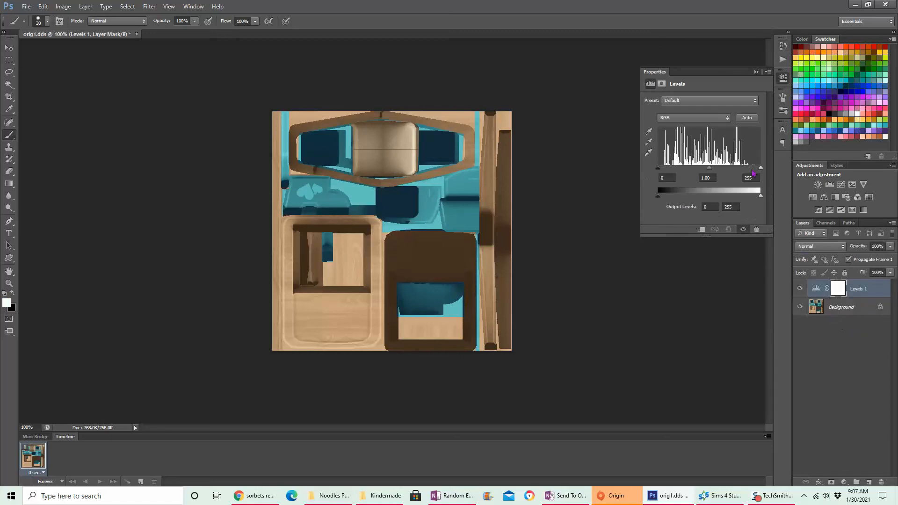
mouse_move(762, 167)
mouse_down()
mouse_move(730, 168)
mouse_move(762, 169)
mouse_up()
drag(659, 167, 700, 170)
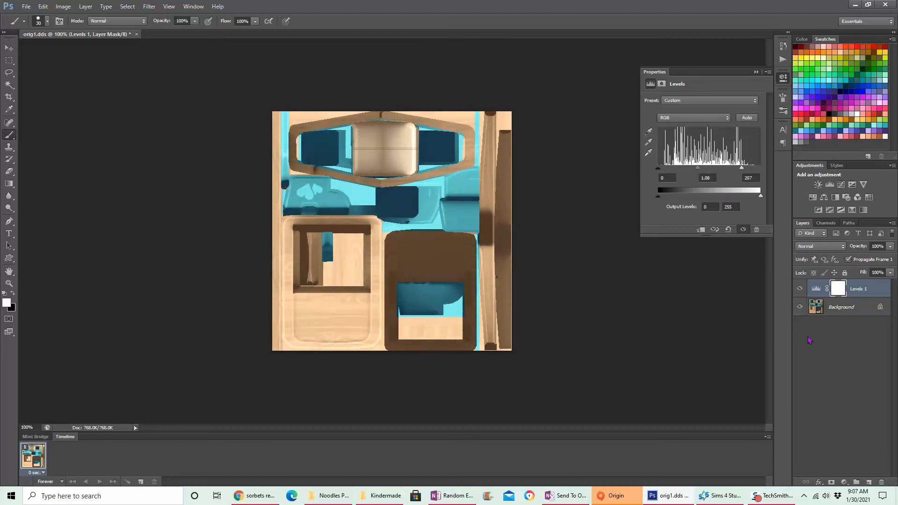
click(824, 353)
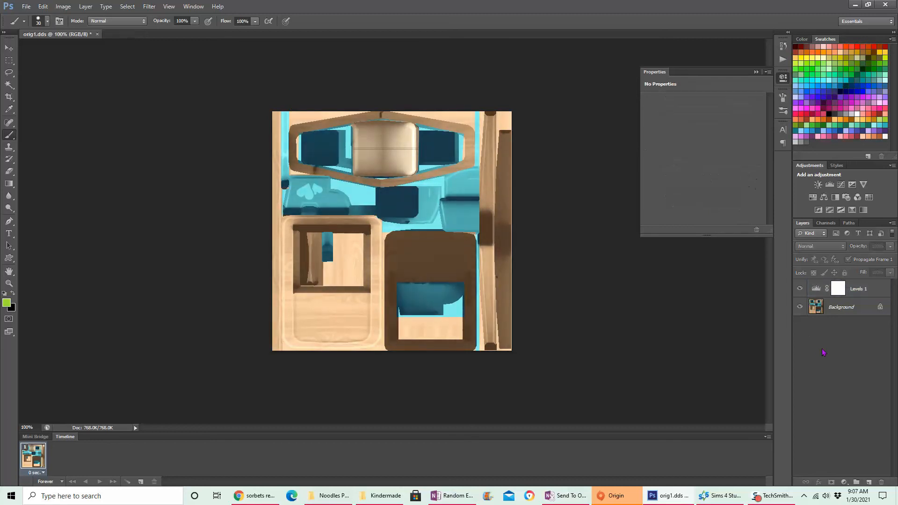
Flatten the Levels-adjusted image and recolor it with the 22. Kiwi action
right_click(863, 307)
click(767, 382)
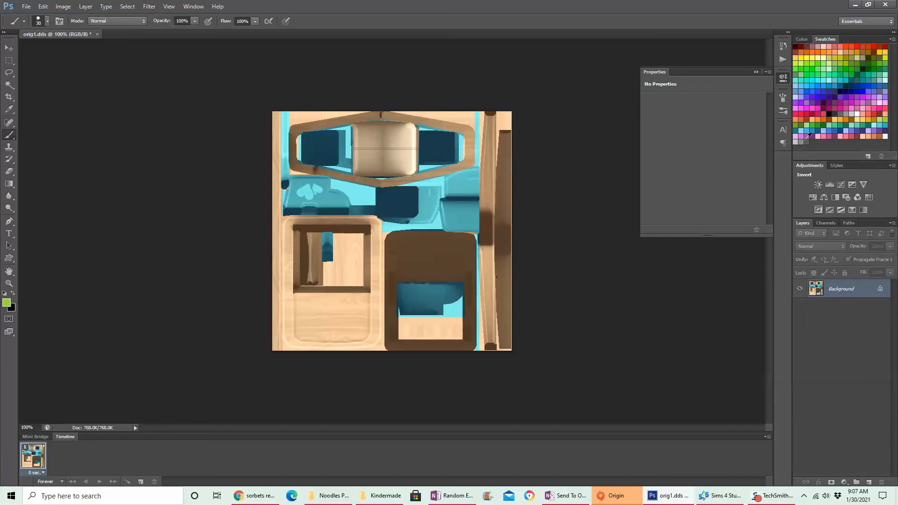
click(783, 59)
click(715, 249)
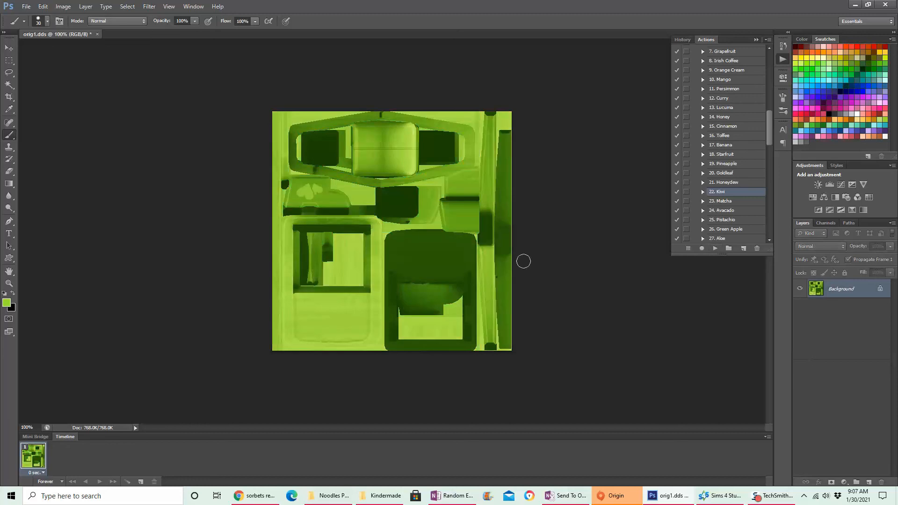
Paint a test stroke over the heart-pattern panel and revert the image to the modified Levels layer state
drag(313, 196, 360, 200)
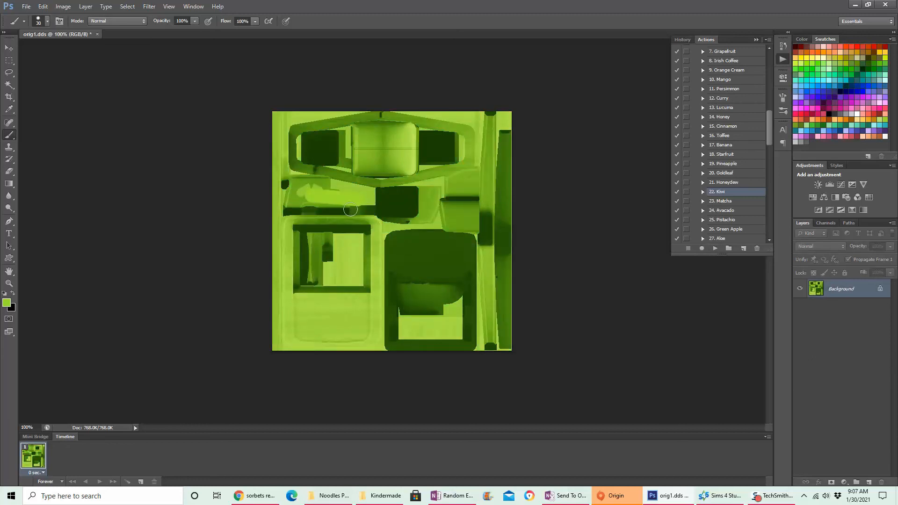
click(683, 40)
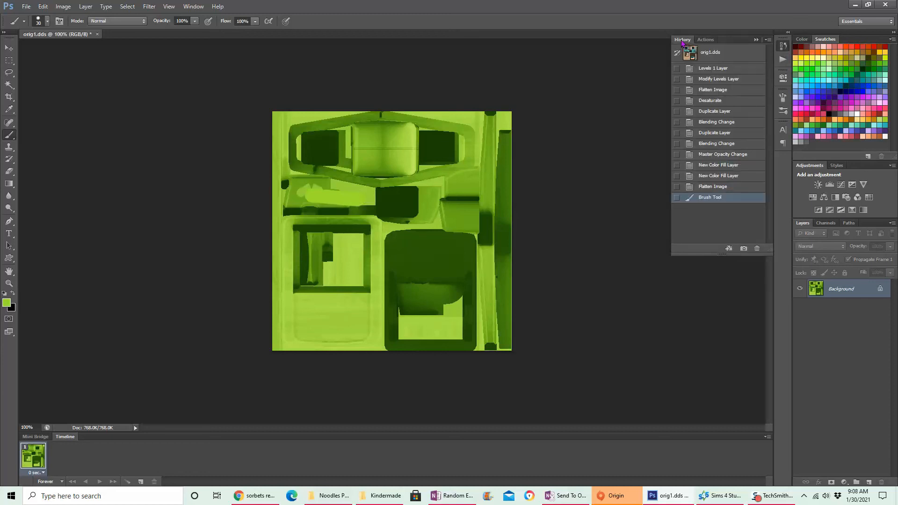
click(717, 79)
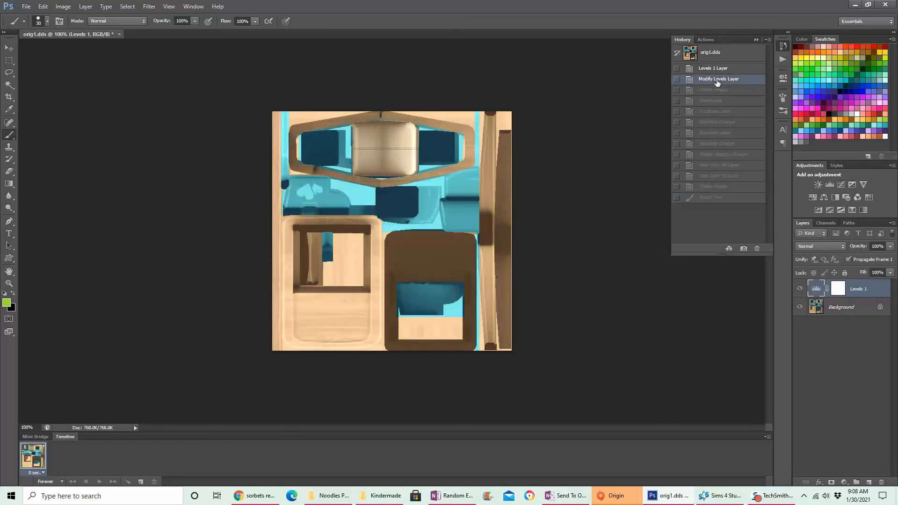
Set the white input of the Levels 1 adjustment layer to 170
double_click(816, 288)
drag(741, 169, 726, 169)
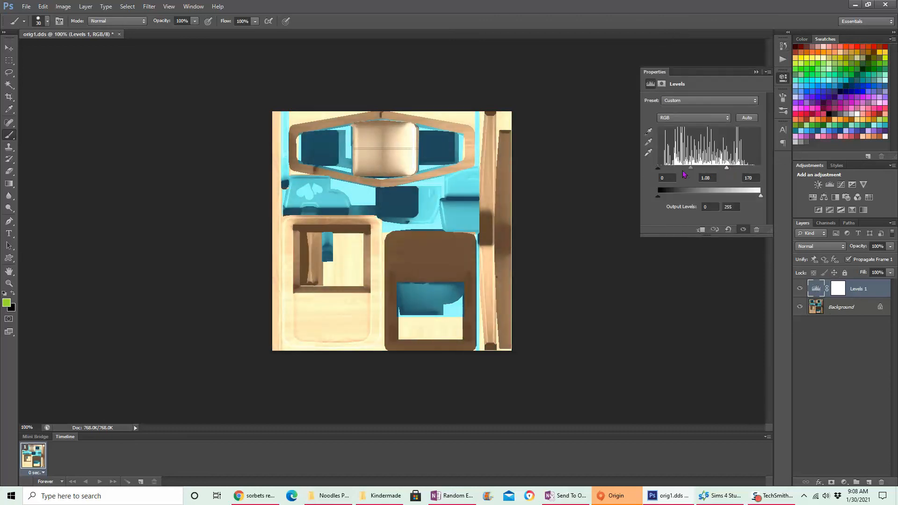
click(881, 482)
Add a Brightness/Contrast adjustment layer above Levels 1 with brightness set to 21
click(844, 482)
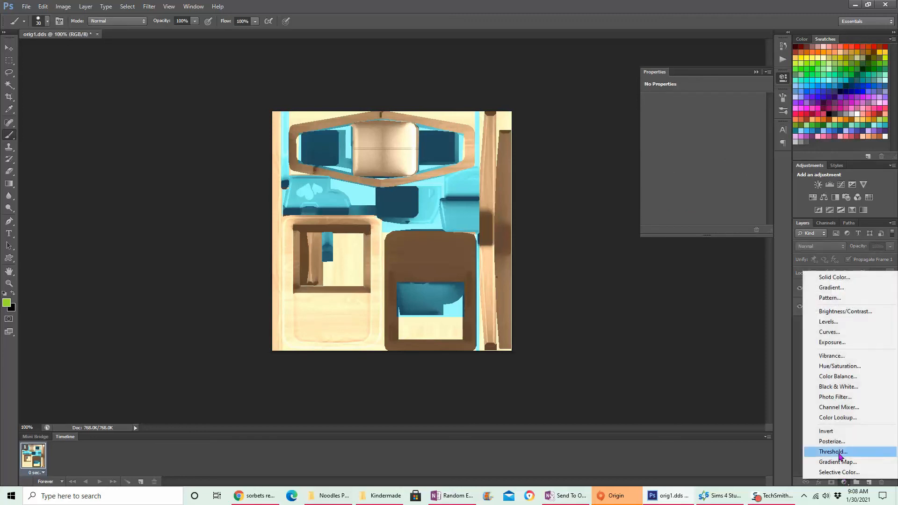
click(837, 311)
drag(703, 123, 713, 124)
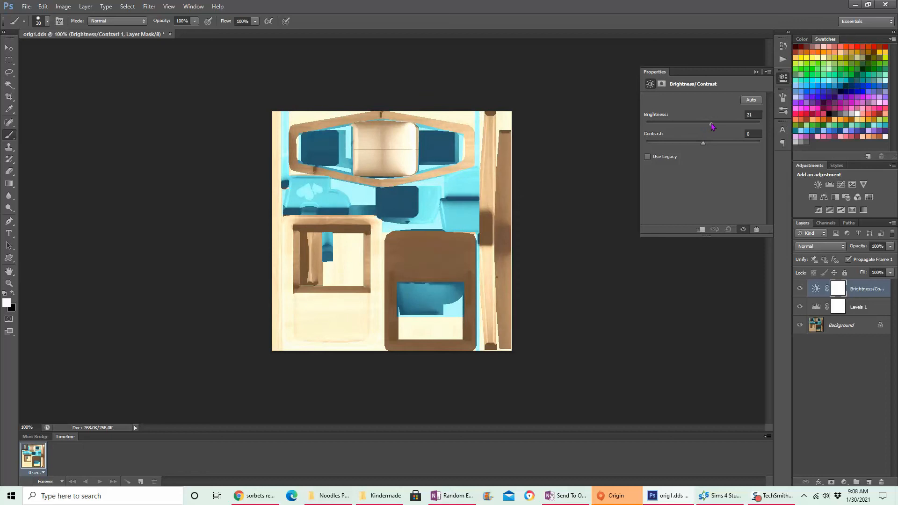
Flatten the image with both adjustment layers and recolor it with the 22. Kiwi action
click(836, 341)
right_click(838, 330)
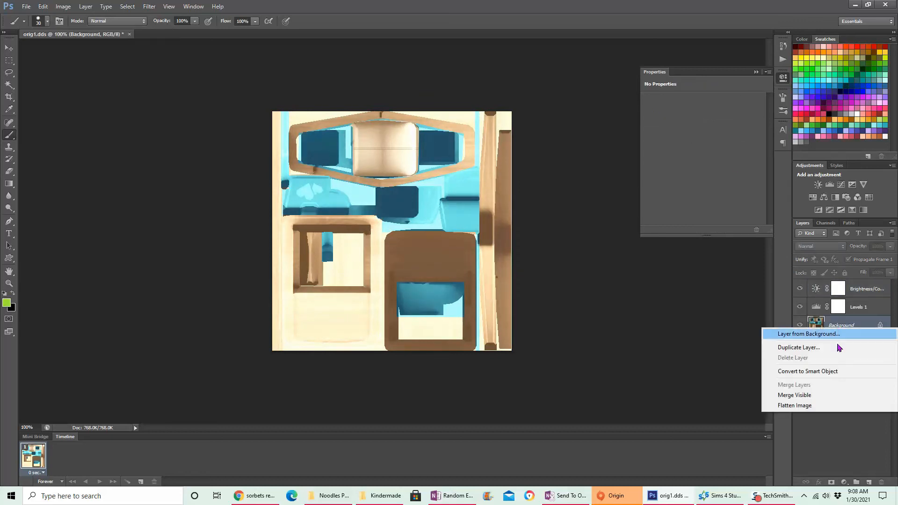
click(795, 405)
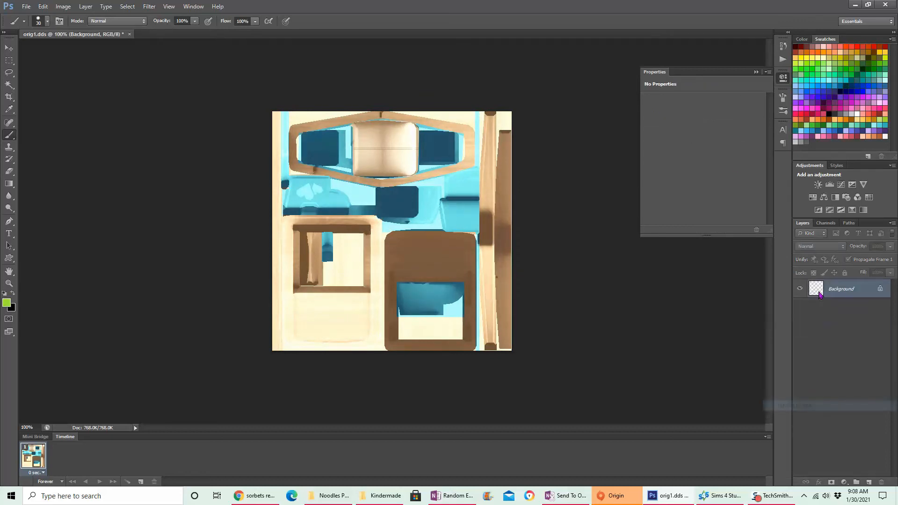
click(783, 59)
click(715, 248)
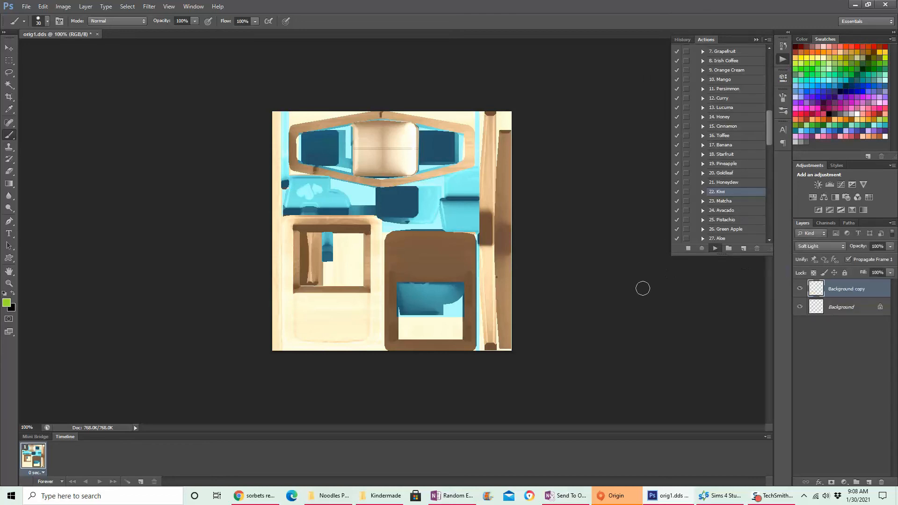
Paint a test stroke over the heart-pattern panel and revert the image to the modified Brightness/Contrast state
drag(303, 196, 360, 194)
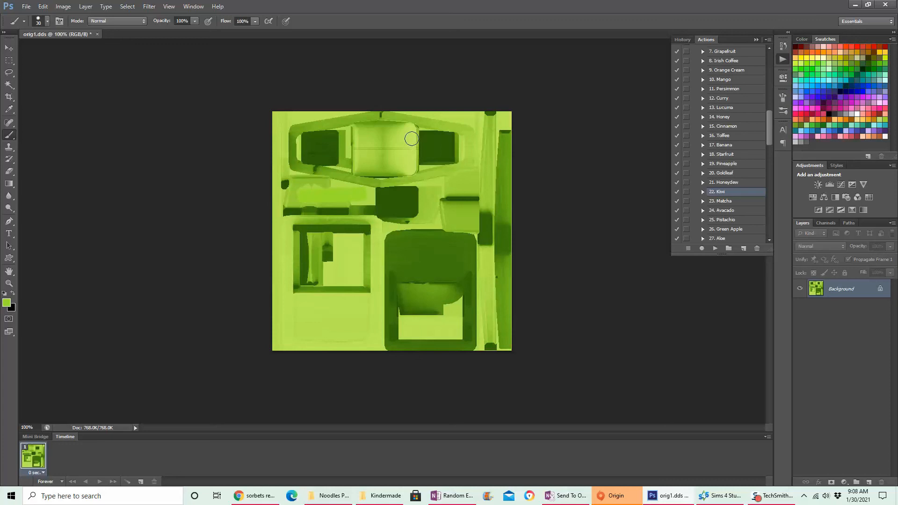
click(682, 40)
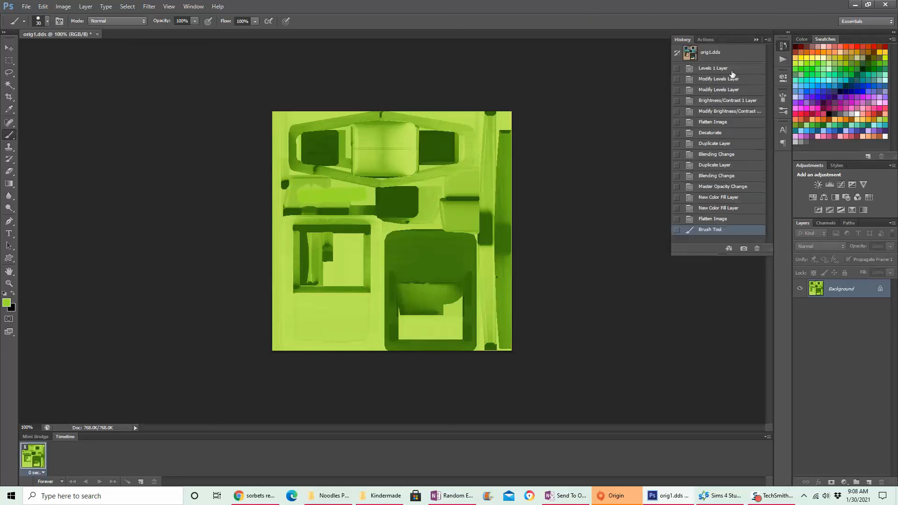
click(715, 113)
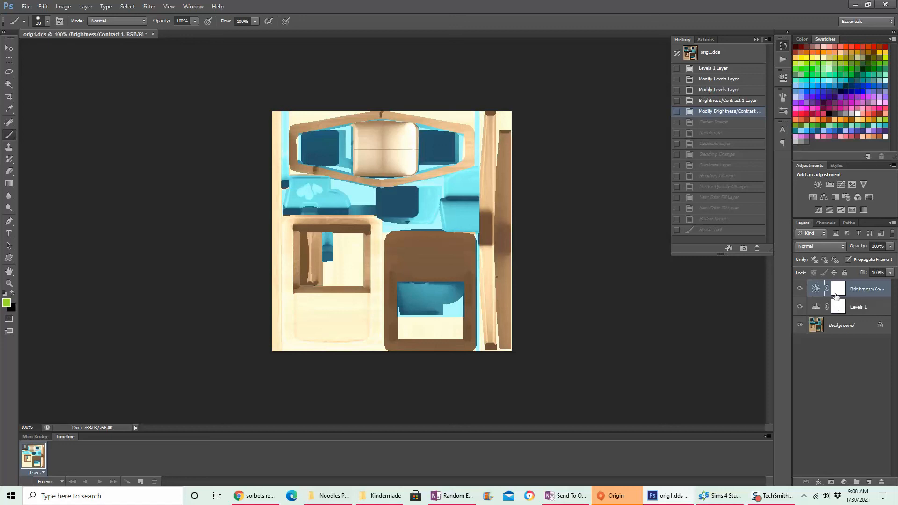
Try a direct Levels adjustment on the Background layer with a lowered white input, and undo it
shift+click(861, 306)
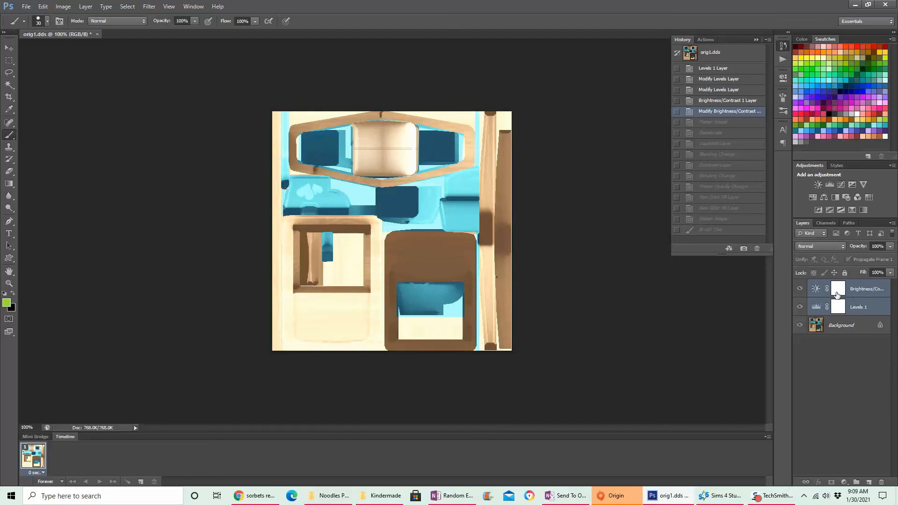
click(837, 329)
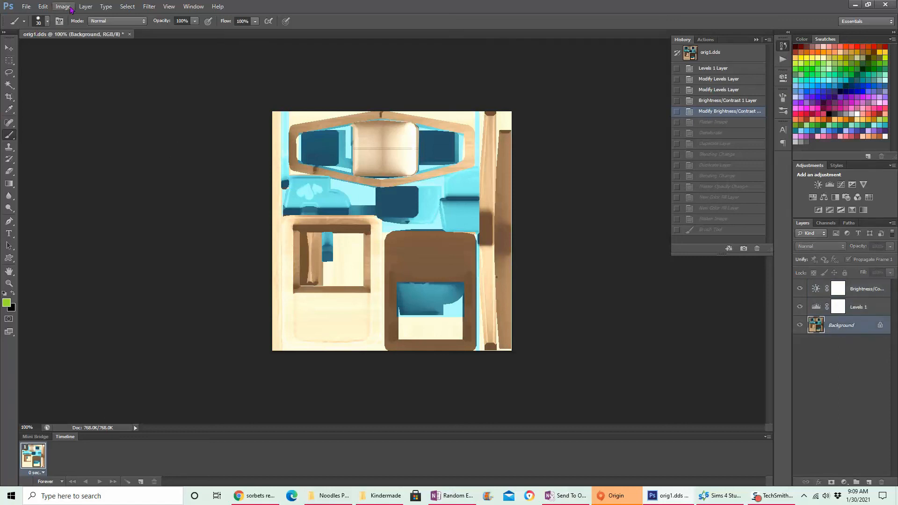
click(69, 7)
mouse_move(104, 30)
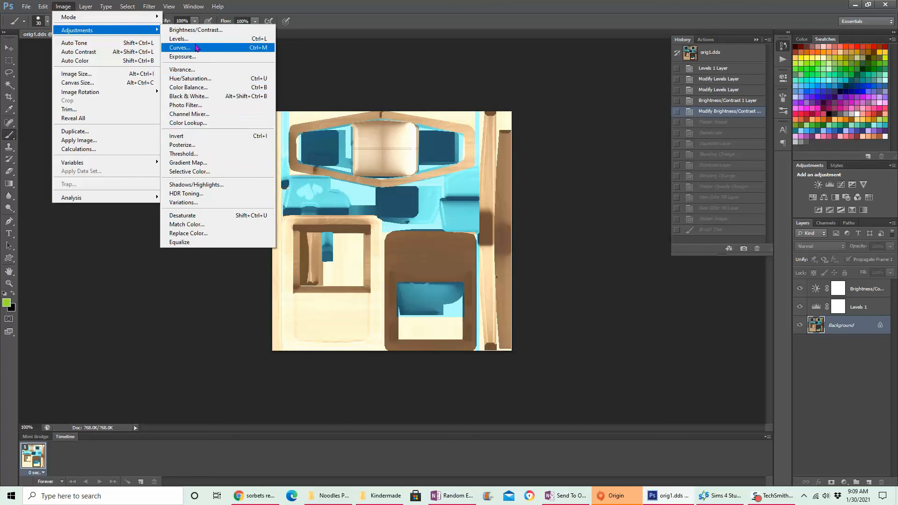
click(197, 39)
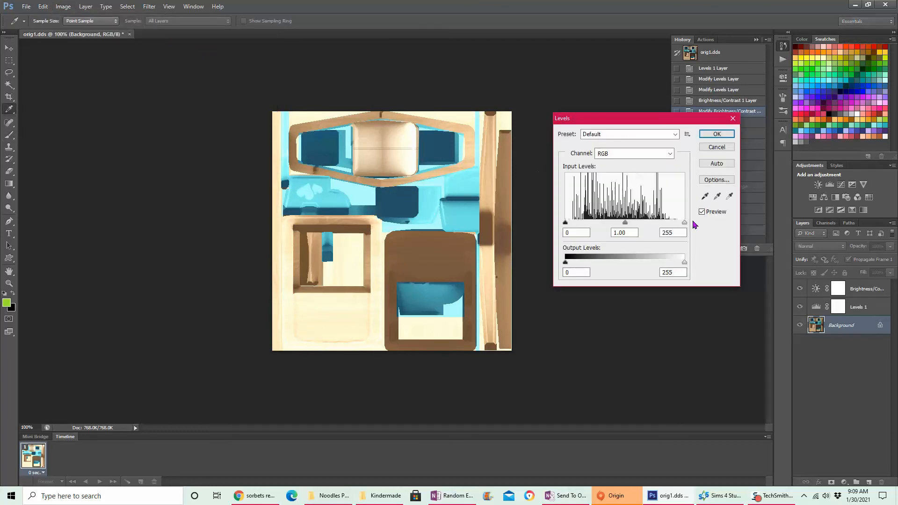
drag(683, 224, 651, 233)
click(716, 134)
key(b)
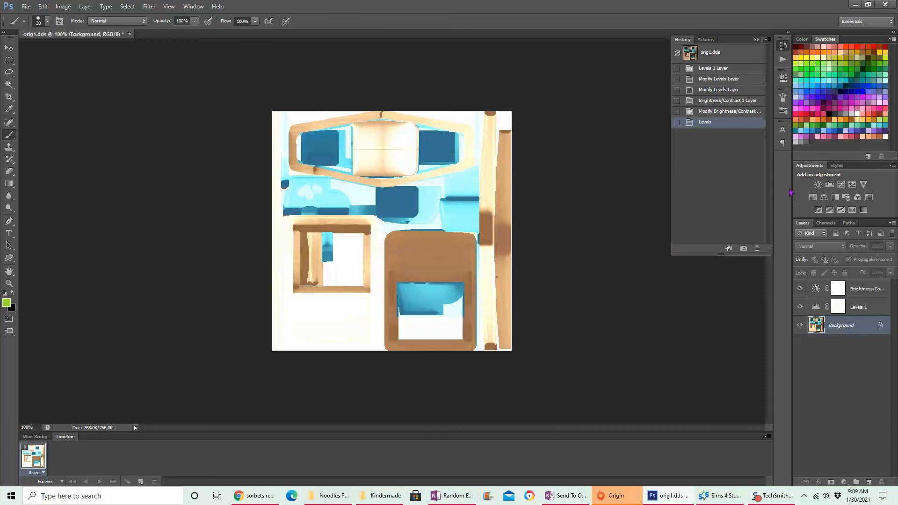
key(ctrl+z)
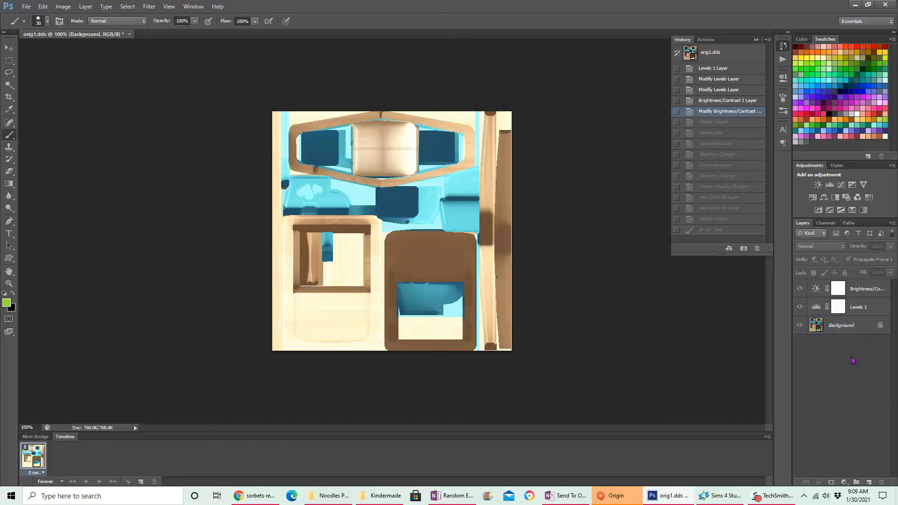
Flatten the Brightness/Contrast and Levels 1 adjustment layers into the Background layer
click(27, 7)
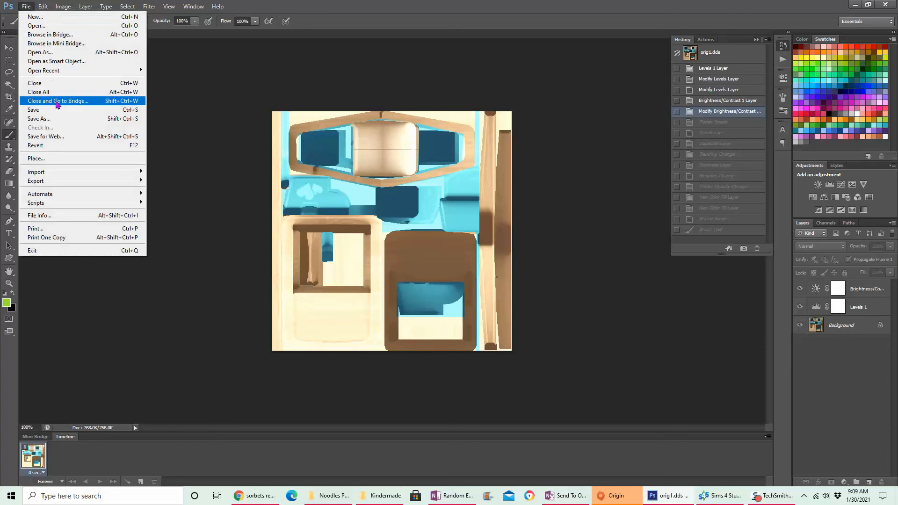
click(840, 325)
click(840, 325)
right_click(839, 325)
click(798, 399)
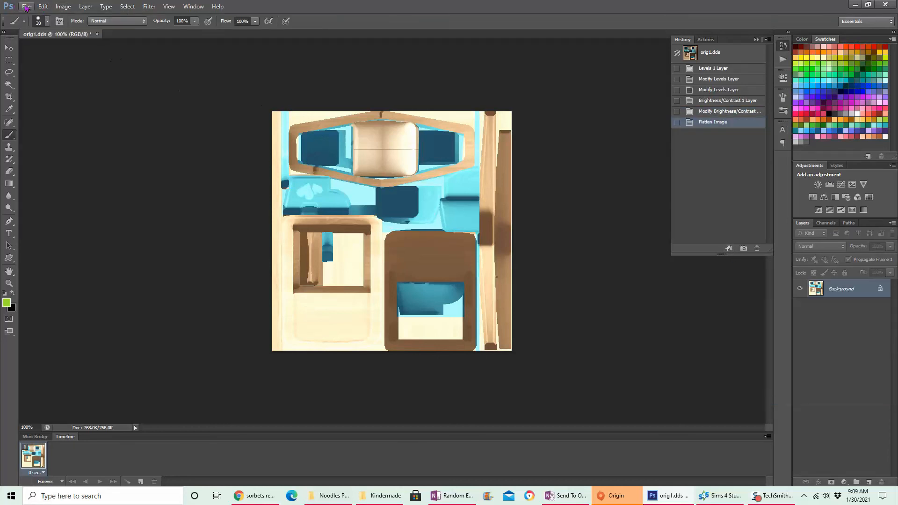
Save the flattened, lightened texture as base1 in D3D/DDS format in the Kindermade folder, accepting the NVIDIA export options
click(27, 6)
click(47, 120)
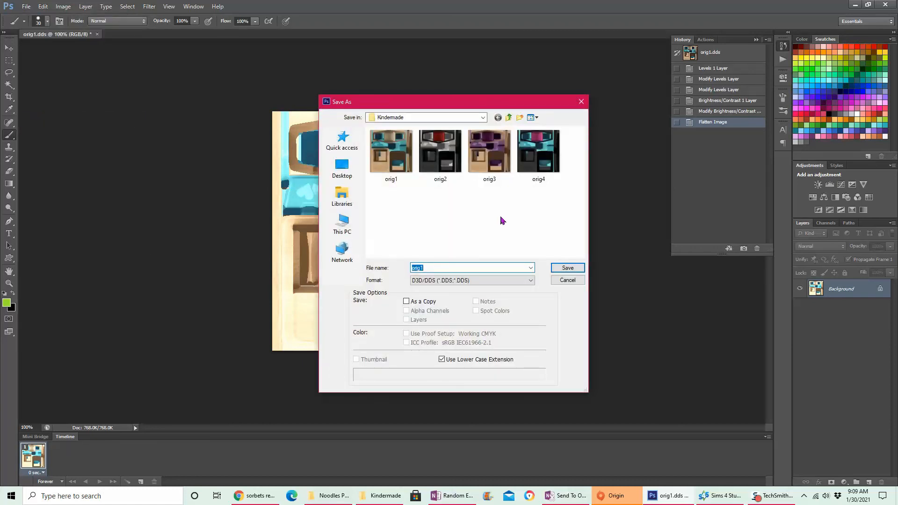
click(423, 281)
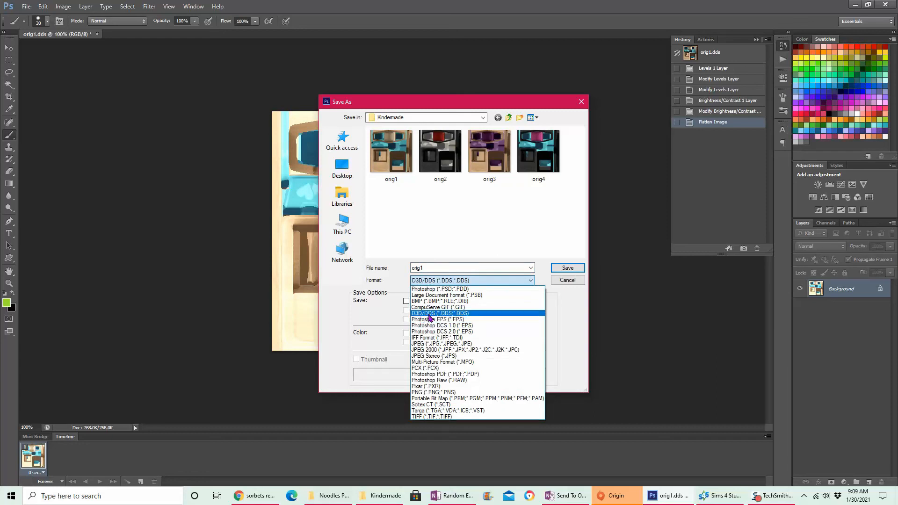
click(439, 314)
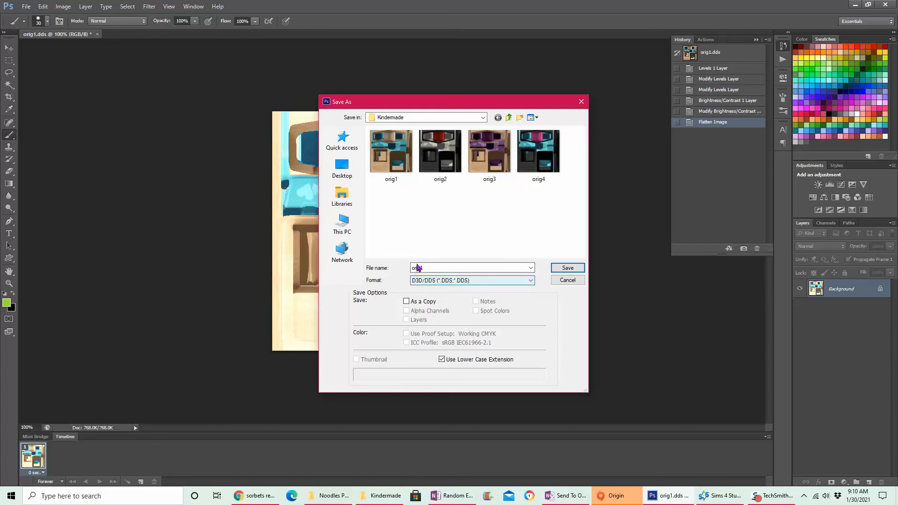
double_click(426, 267)
text(base1)
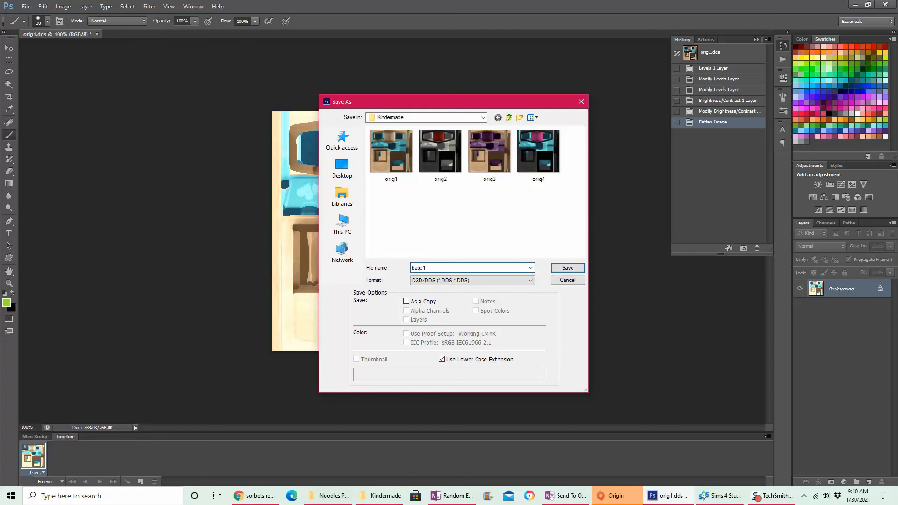
key(Return)
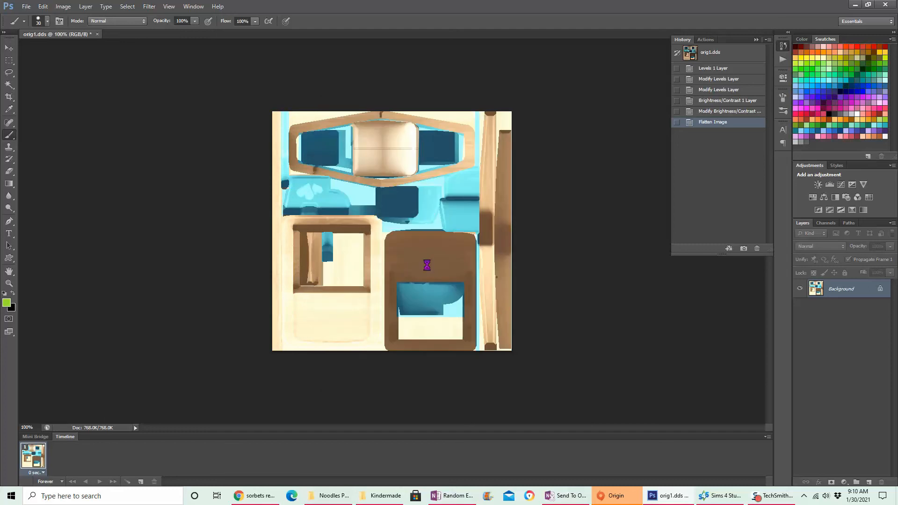
click(491, 126)
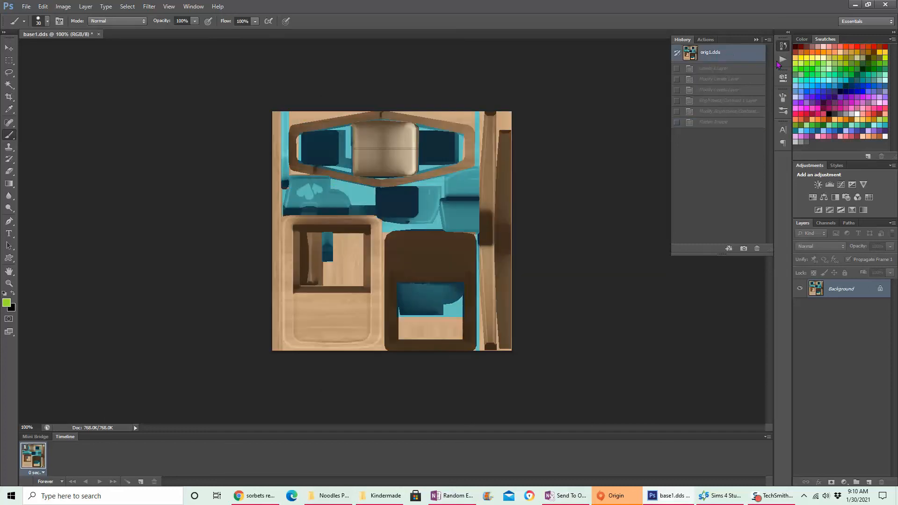
Recolor the restored original texture with the 73. Coconut action
click(780, 61)
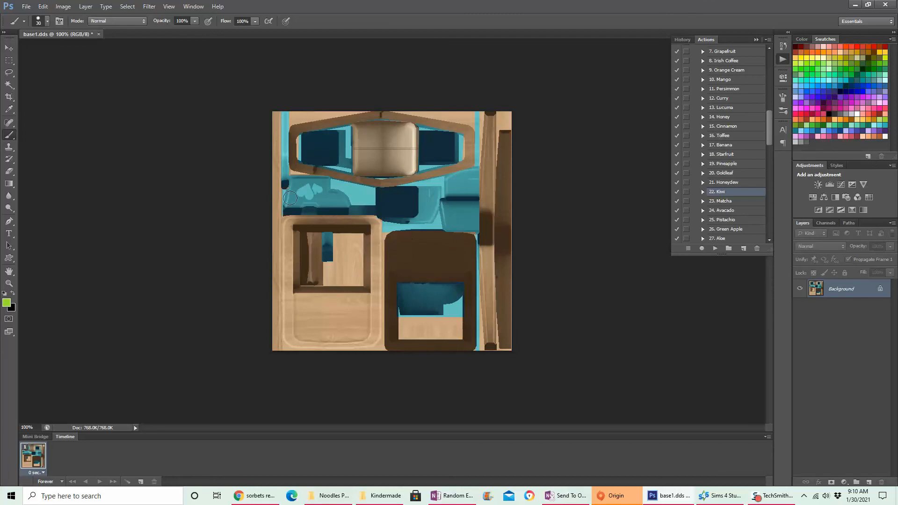
drag(768, 125, 771, 220)
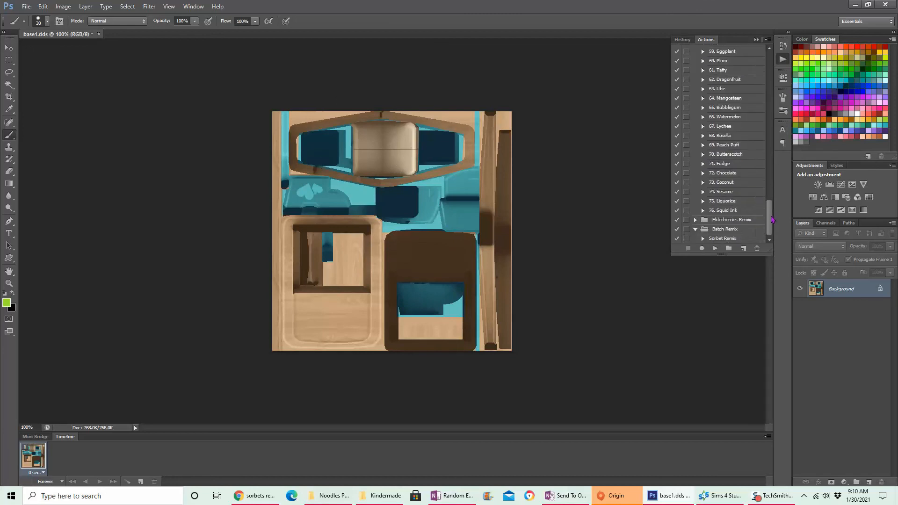
click(727, 183)
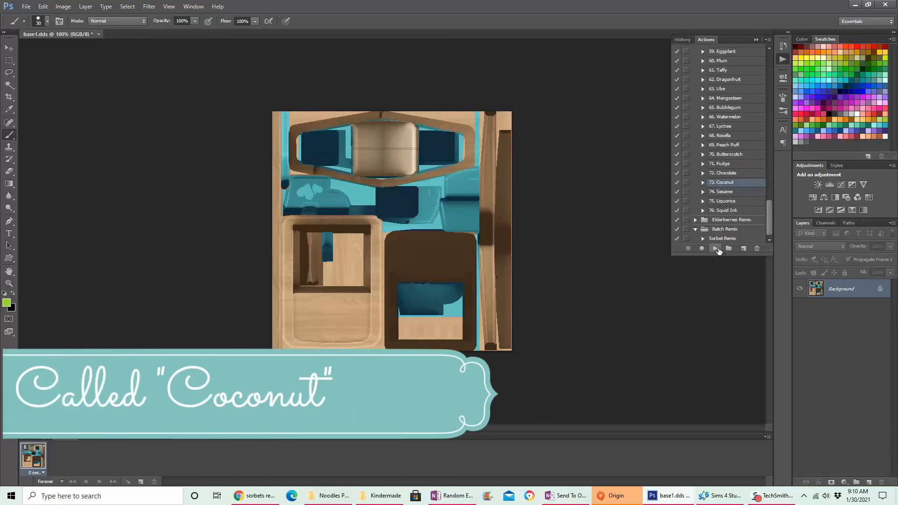
click(715, 249)
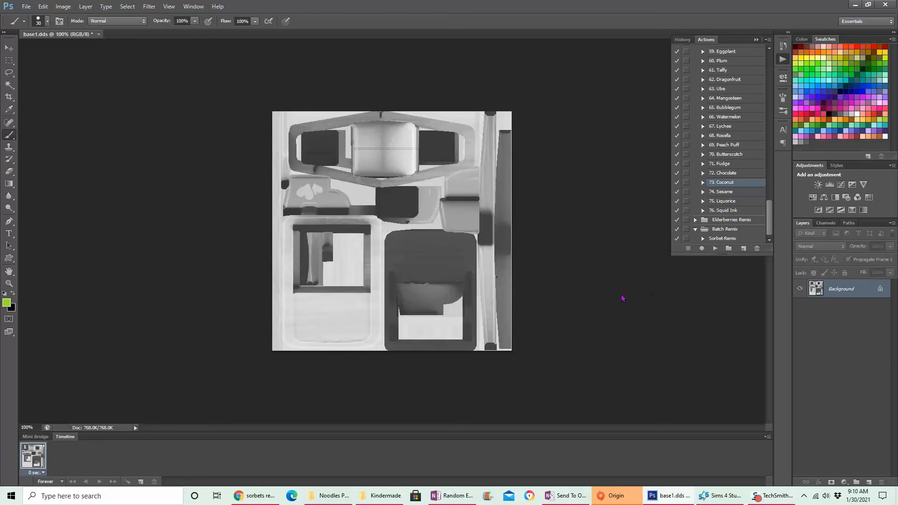
Save the Coconut-recolored texture as base2 in D3D/DDS format in the Kindermade folder, accepting the NVIDIA export options
key(ctrl+shift+s)
click(448, 267)
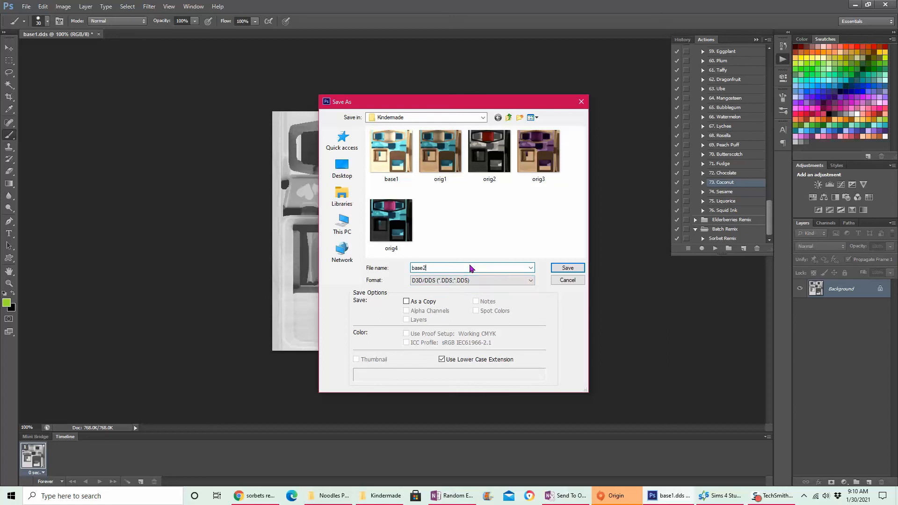
key(Return)
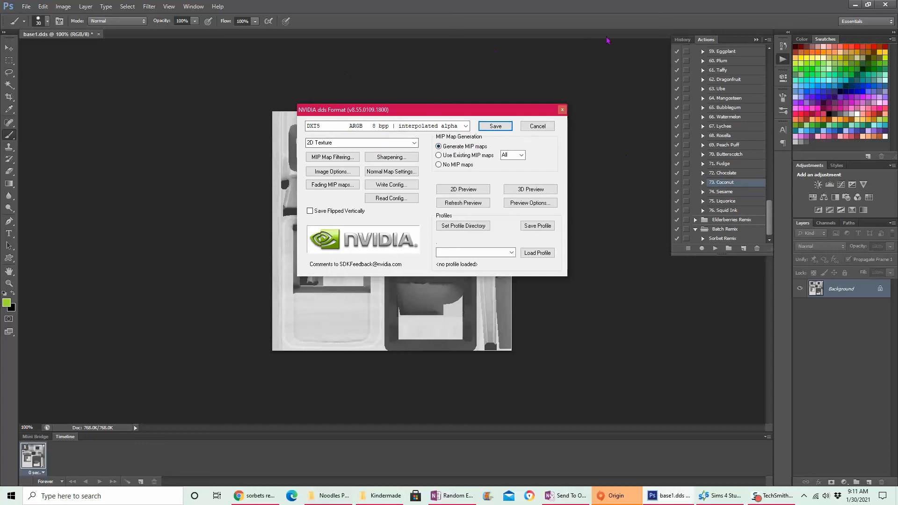
click(507, 126)
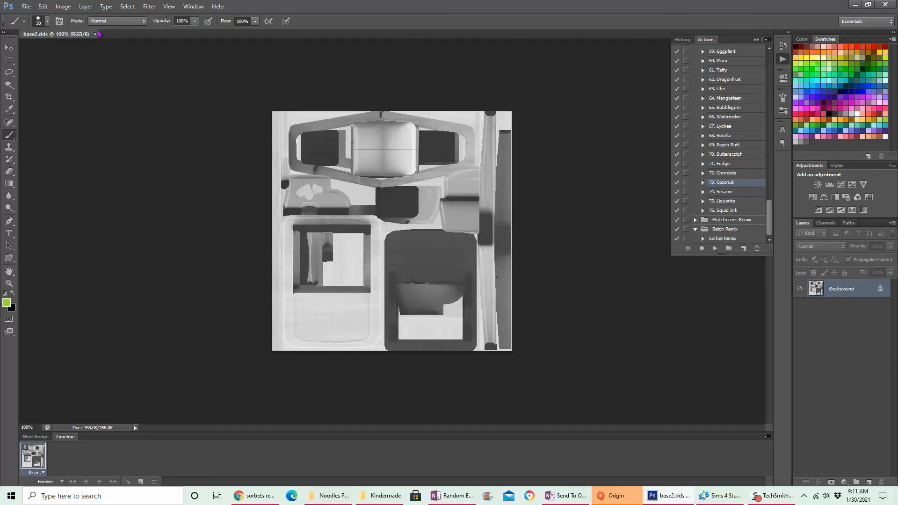
Close the current document and open base1 and base2 in Photoshop from the Kindermade folder in File Explorer
click(95, 35)
click(384, 496)
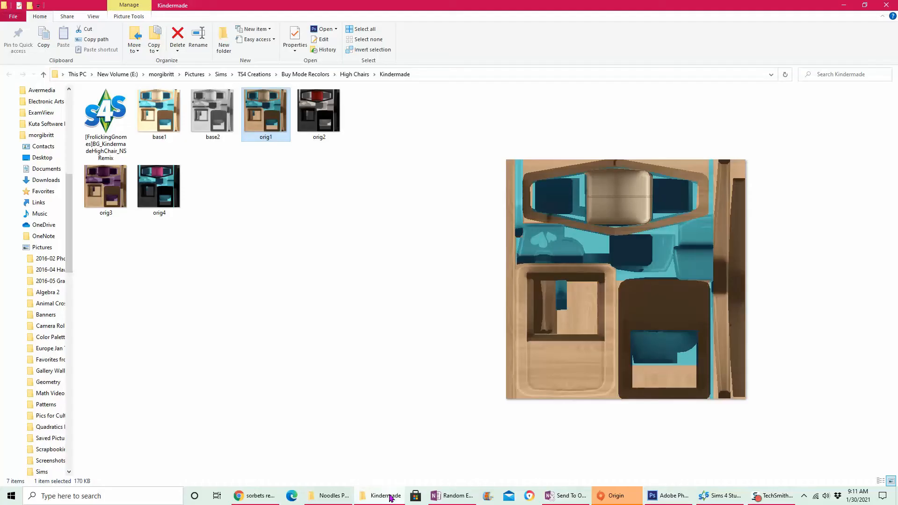
double_click(169, 129)
mouse_move(391, 498)
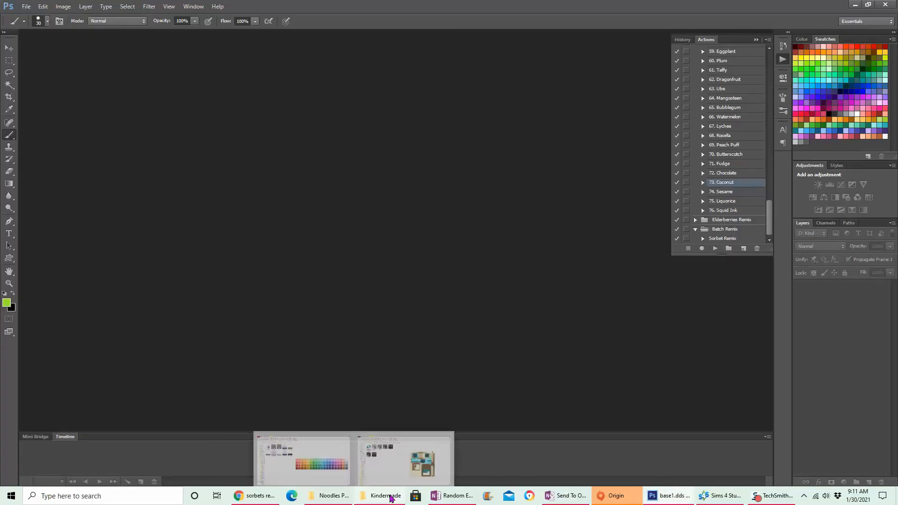
click(400, 465)
double_click(210, 119)
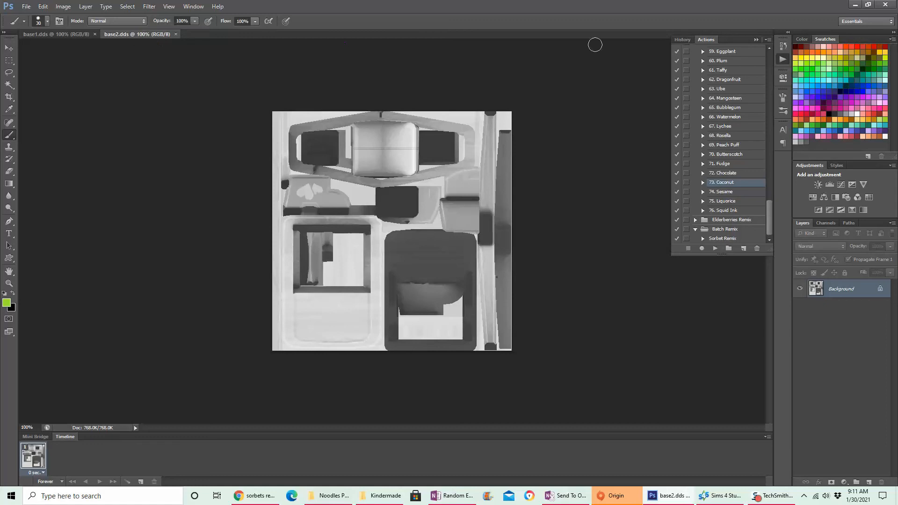
Recolor both base1.dds and base2.dds with the 22. Kiwi action
click(688, 40)
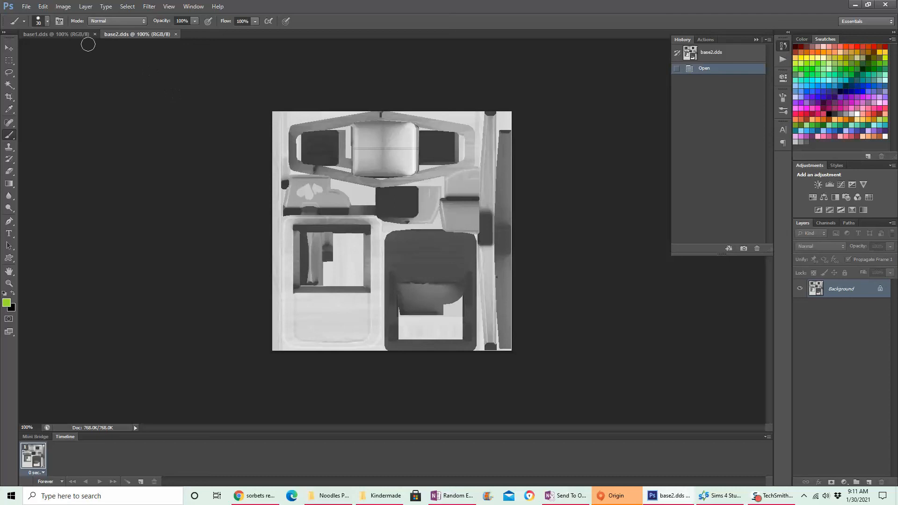
click(61, 34)
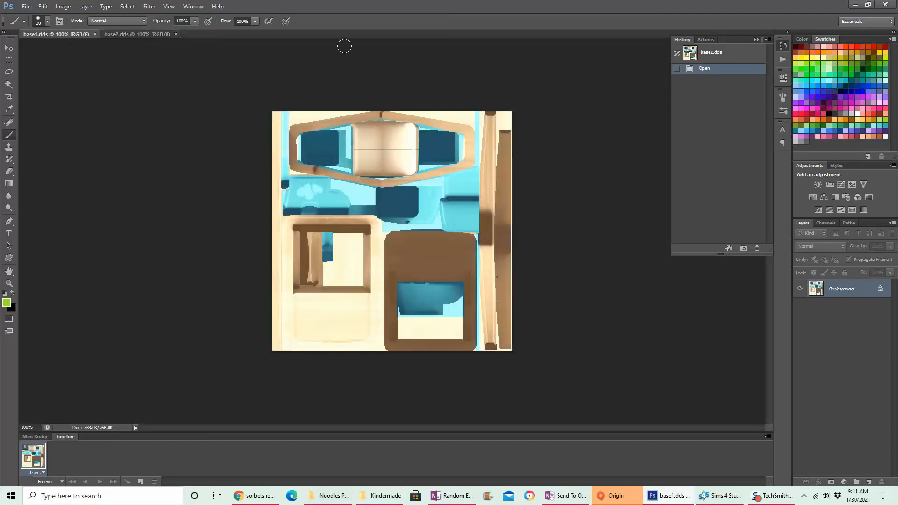
click(781, 60)
drag(771, 226, 777, 213)
scroll(749, 170, up, 2)
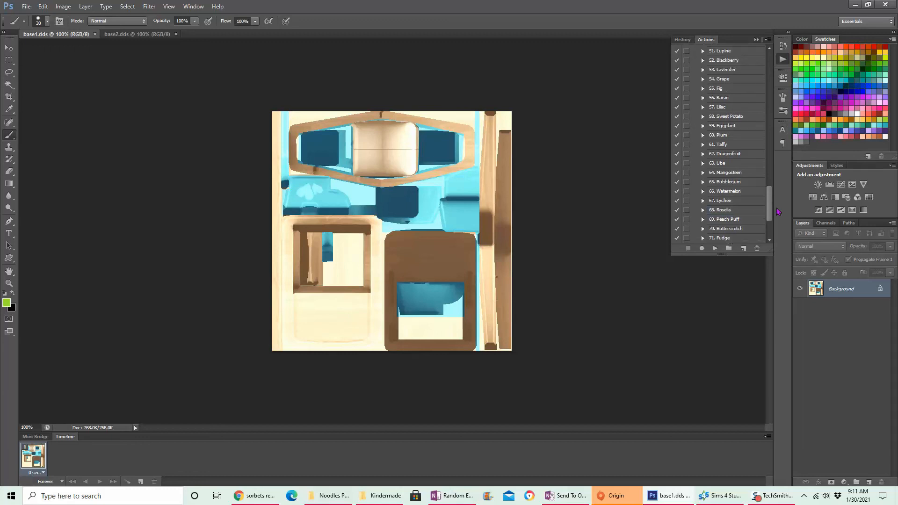
scroll(735, 174, up, 7)
scroll(736, 167, up, 2)
click(720, 77)
click(715, 248)
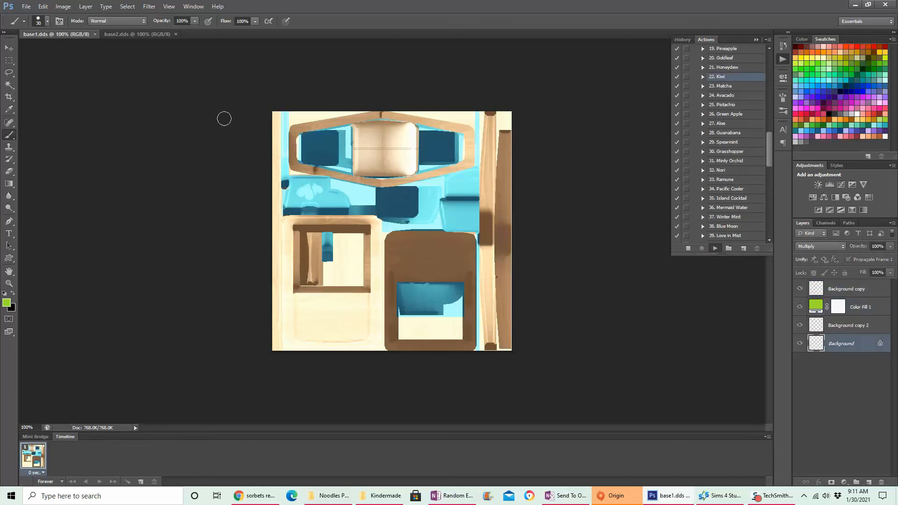
click(152, 36)
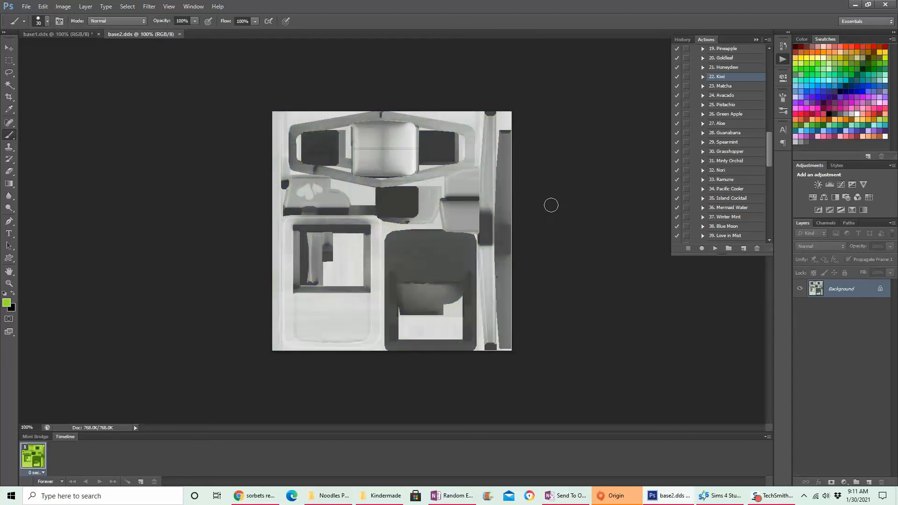
click(715, 248)
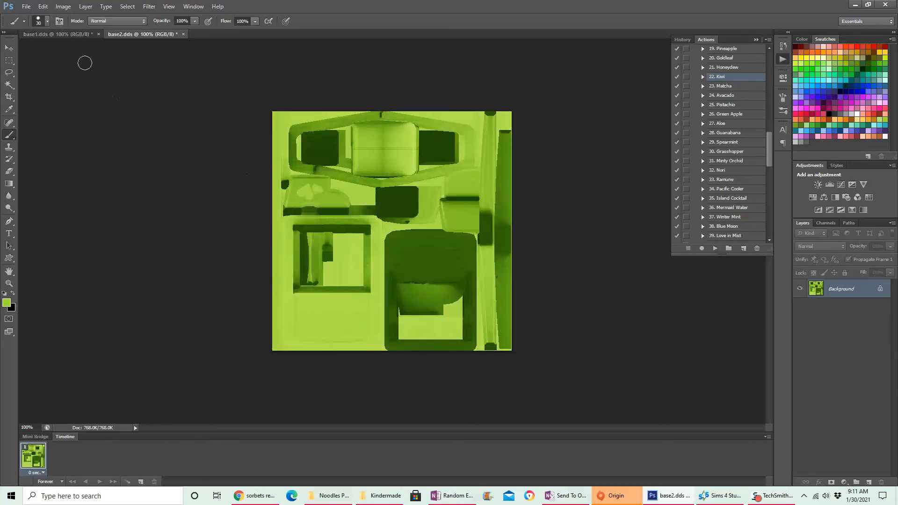
Compare the Kiwi-recolored base1.dds and base2.dds by alternating between the two documents
click(89, 34)
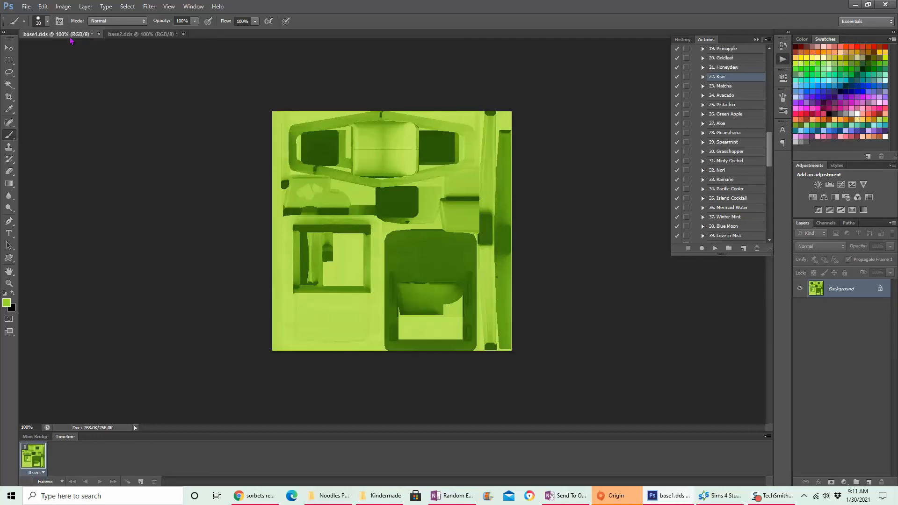
click(149, 35)
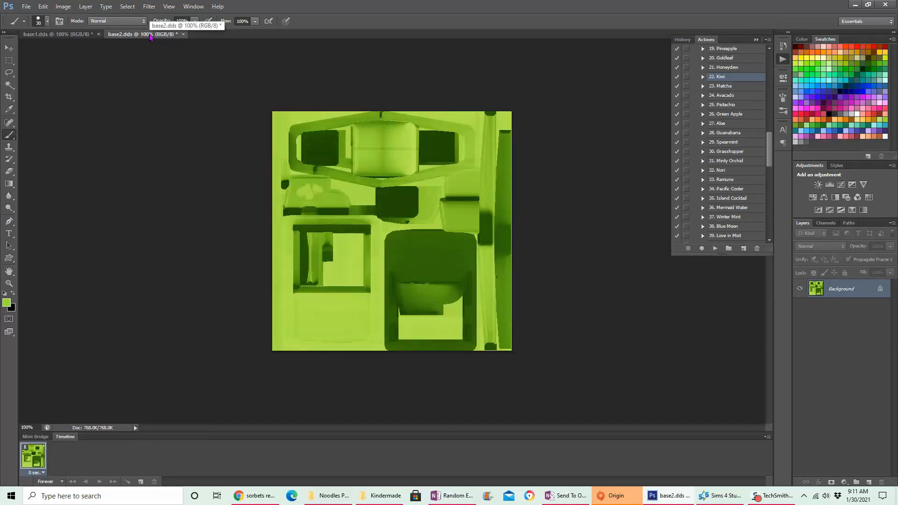
click(89, 35)
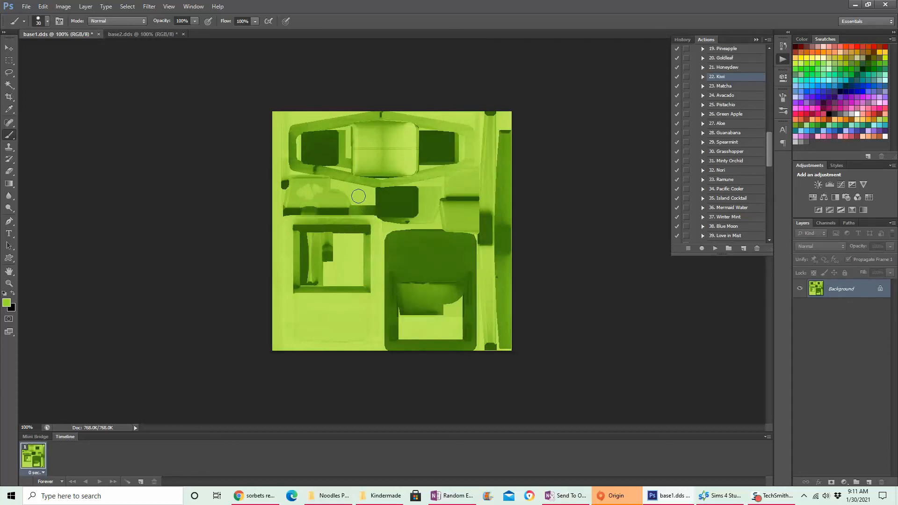
click(145, 34)
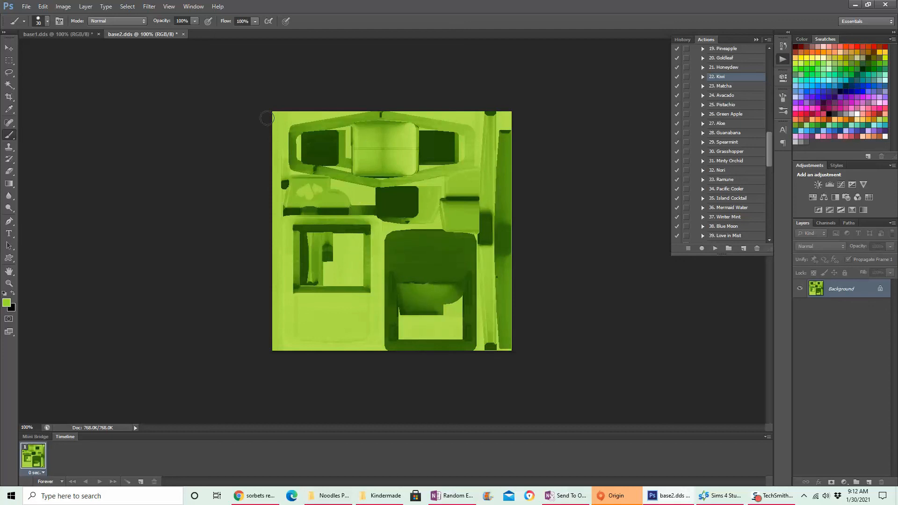
click(54, 34)
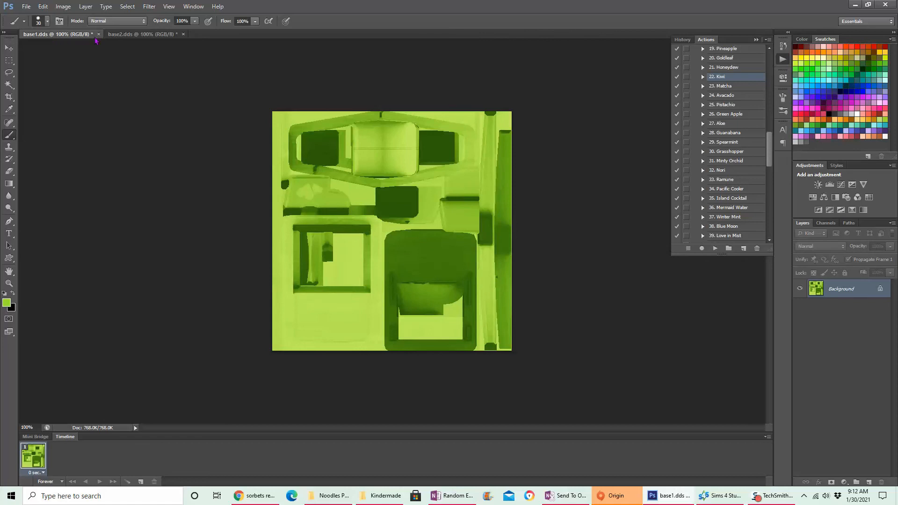
click(143, 35)
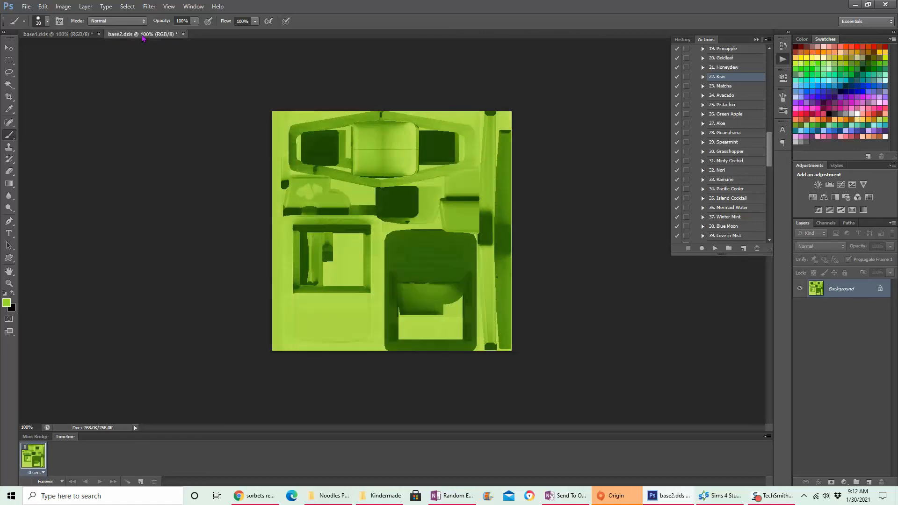
click(58, 35)
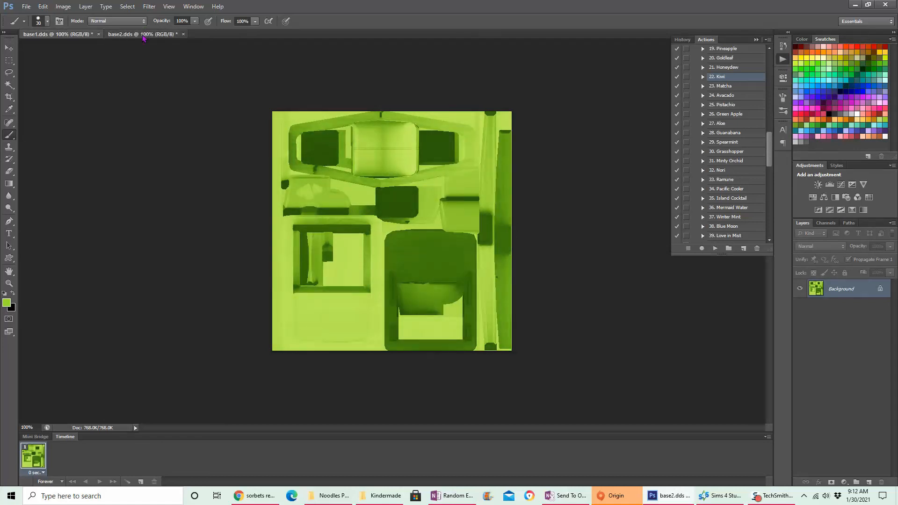
click(143, 37)
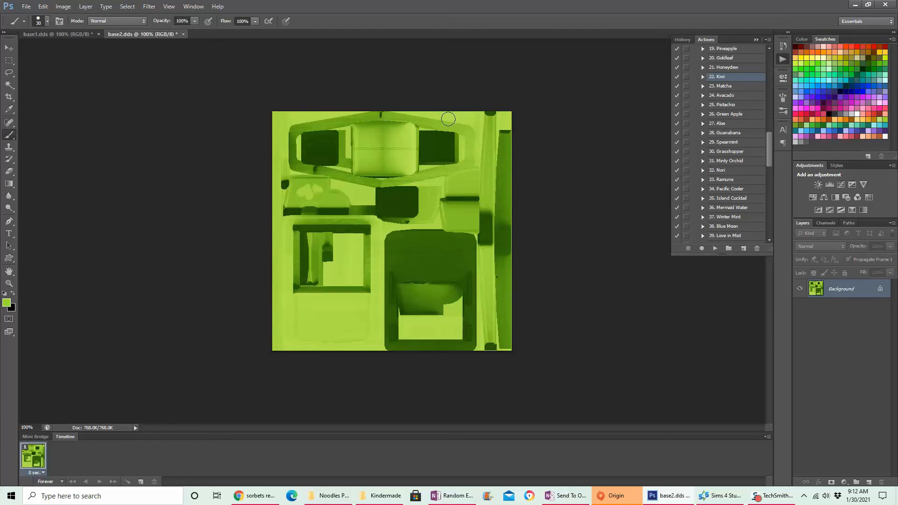
Save the Kiwi-recolored base2 texture as test in D3D/DDS format, accepting the NVIDIA export options
key(ctrl+shift+s)
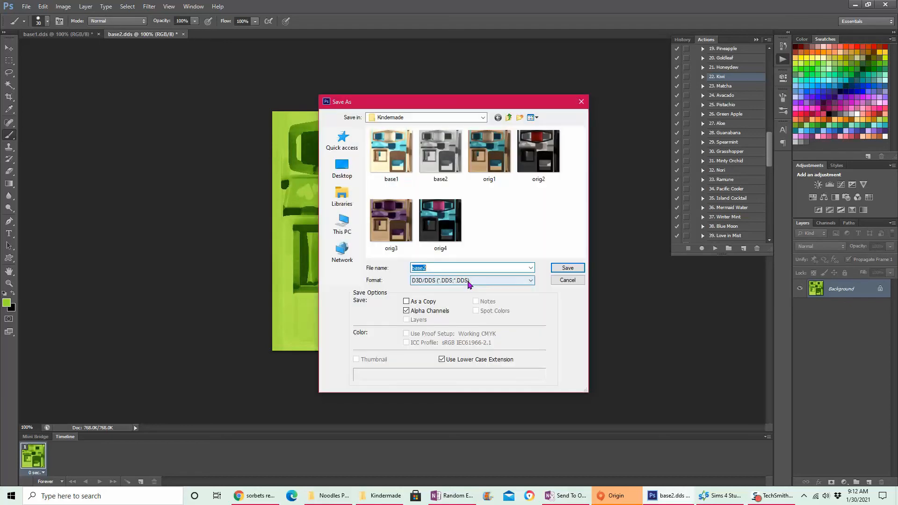
click(463, 267)
drag(463, 267, 401, 266)
text(test)
key(Return)
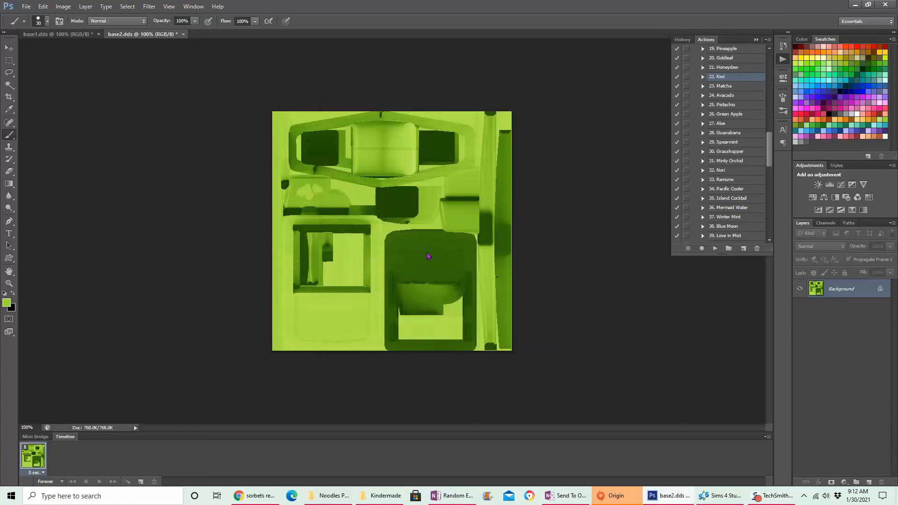
click(490, 128)
Switch to Sims 4 Studio, add a new swatch to the high chair and import the test texture onto it
mouse_move(724, 500)
click(707, 481)
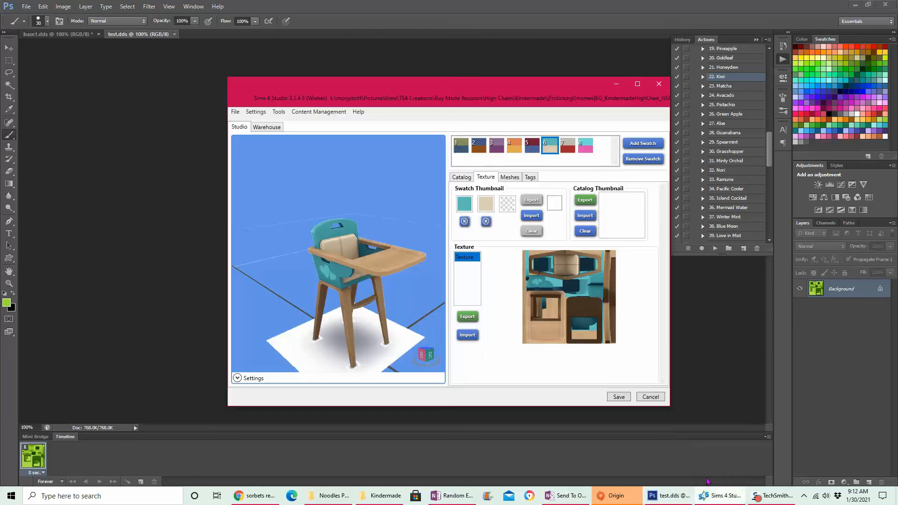
click(640, 144)
click(466, 336)
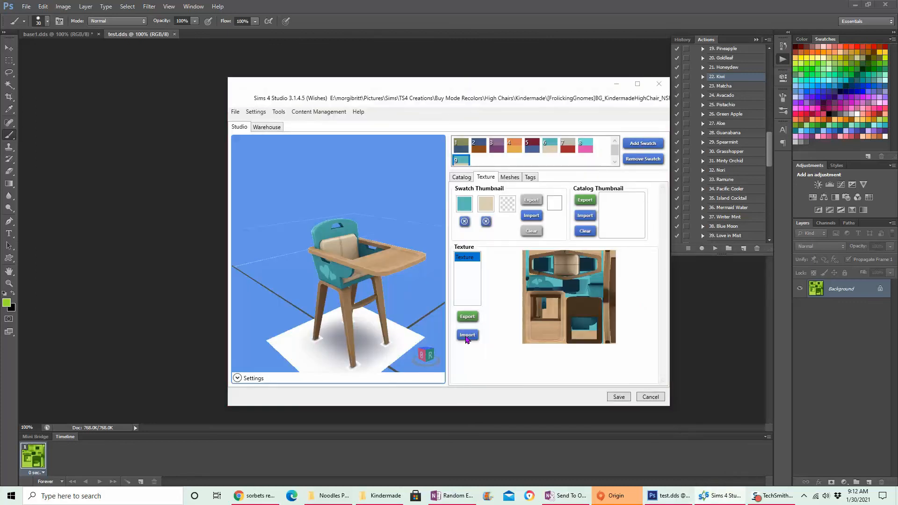
click(357, 229)
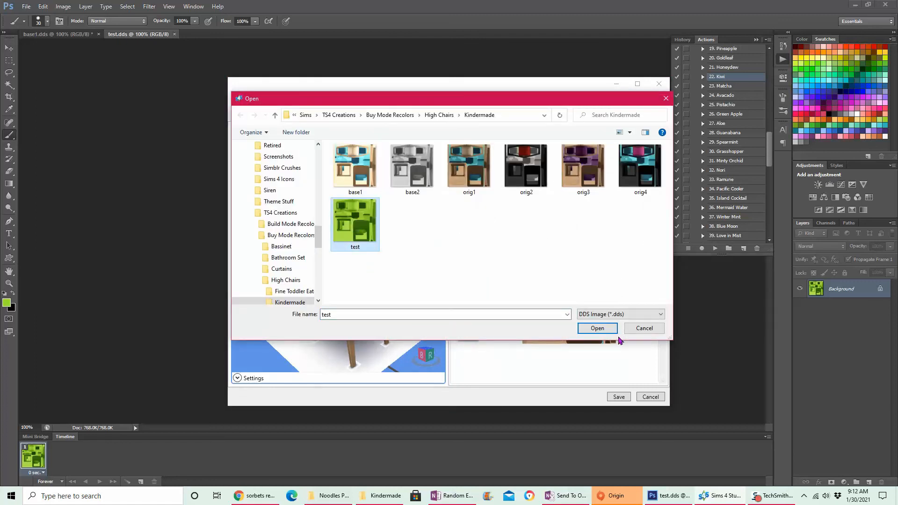
click(598, 328)
Inspect the Kiwi-recolored high chair from several angles and compare it with the High Chair Recolors post in the browser
right_drag(428, 241, 360, 242)
scroll(360, 242, up, 2)
right_drag(386, 164, 297, 267)
scroll(384, 251, down, 3)
right_drag(389, 227, 443, 203)
click(271, 499)
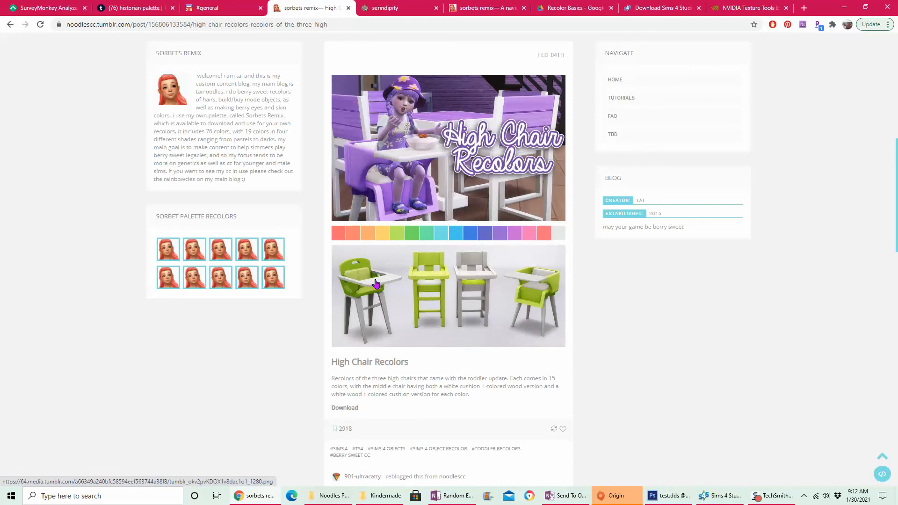
click(719, 496)
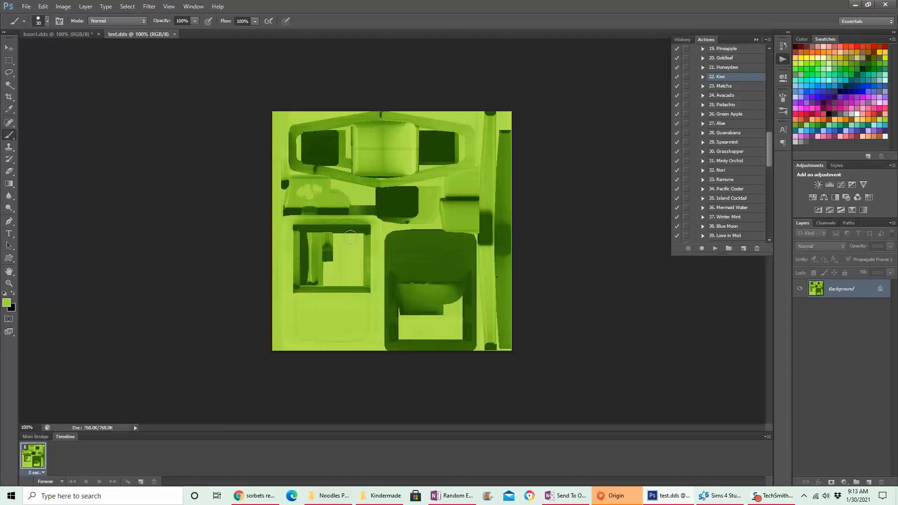
Try painting over the clover pattern in test.dds with green brush strokes, undoing the first attempt
drag(291, 192, 352, 200)
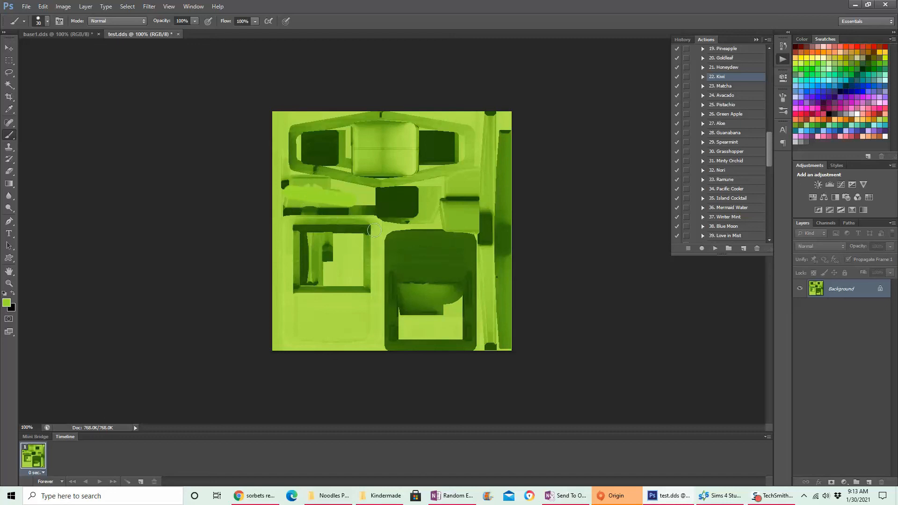
key(ctrl+z)
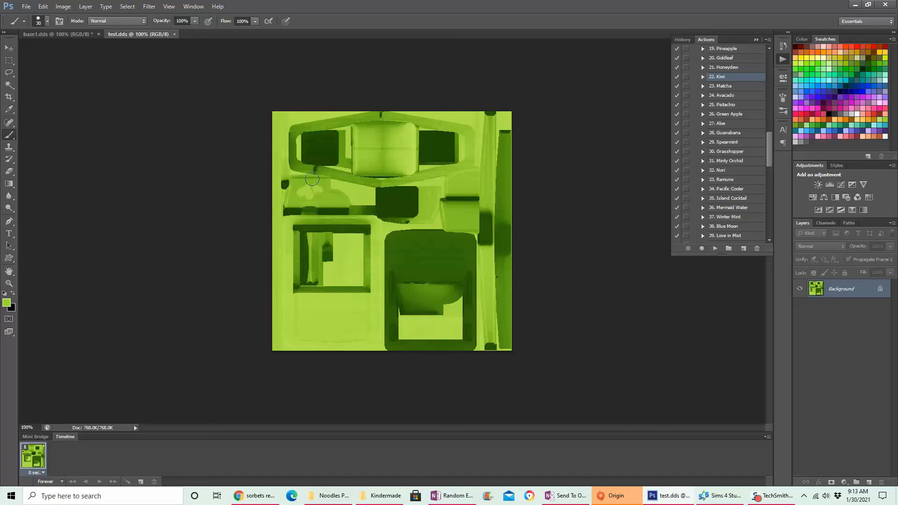
key(ctrl+z)
drag(281, 187, 296, 189)
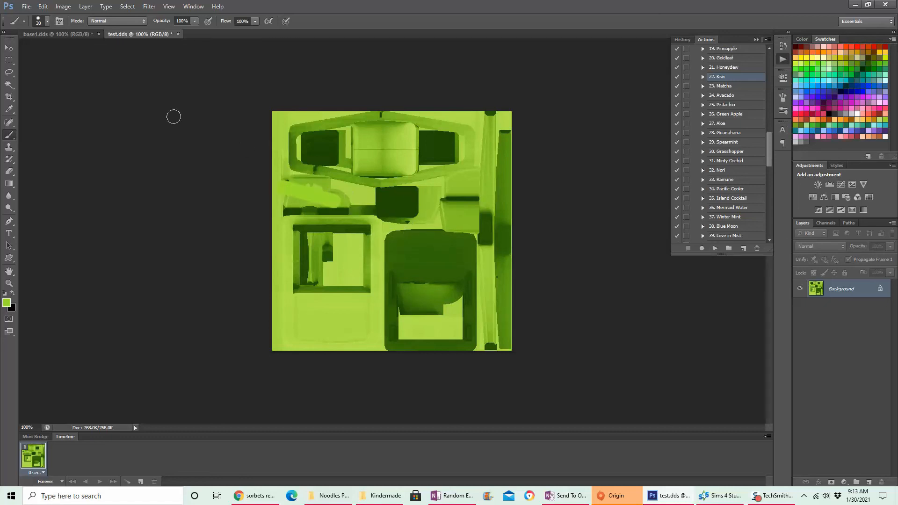
Close both test.dds and base1.dds without saving their changes
click(178, 34)
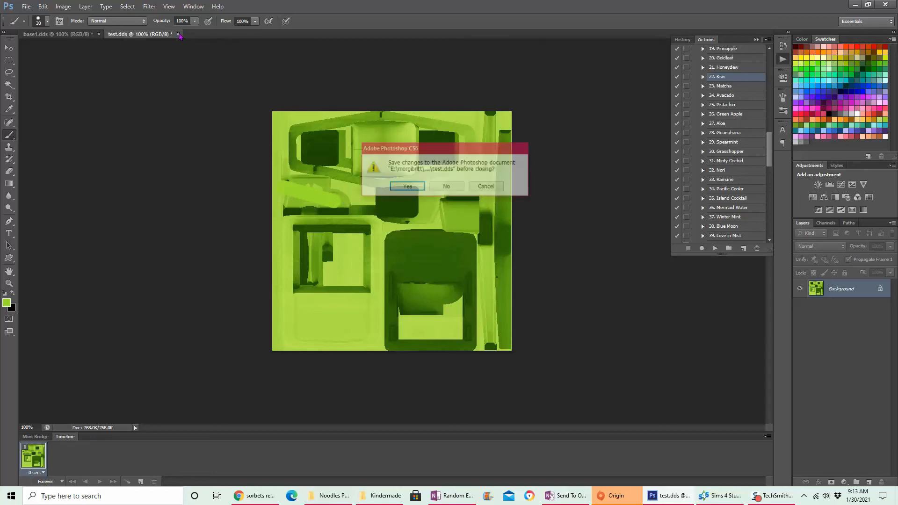
click(446, 187)
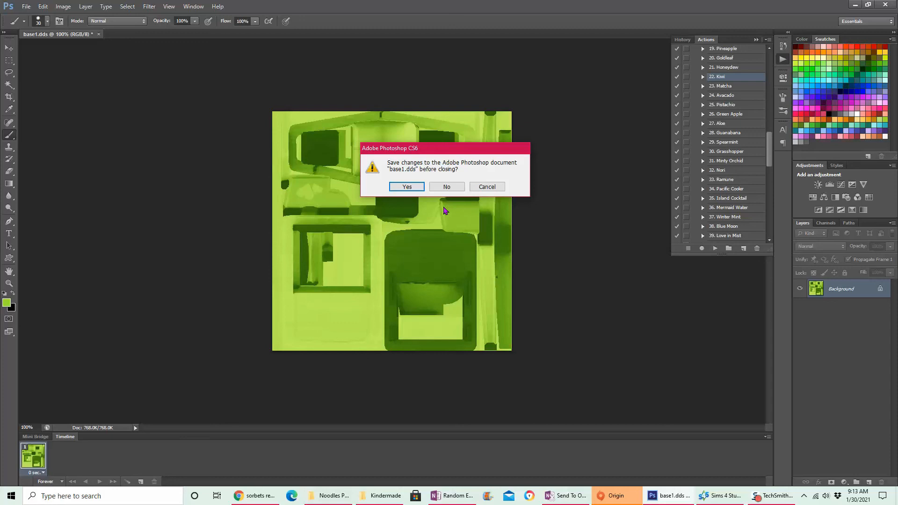
click(447, 187)
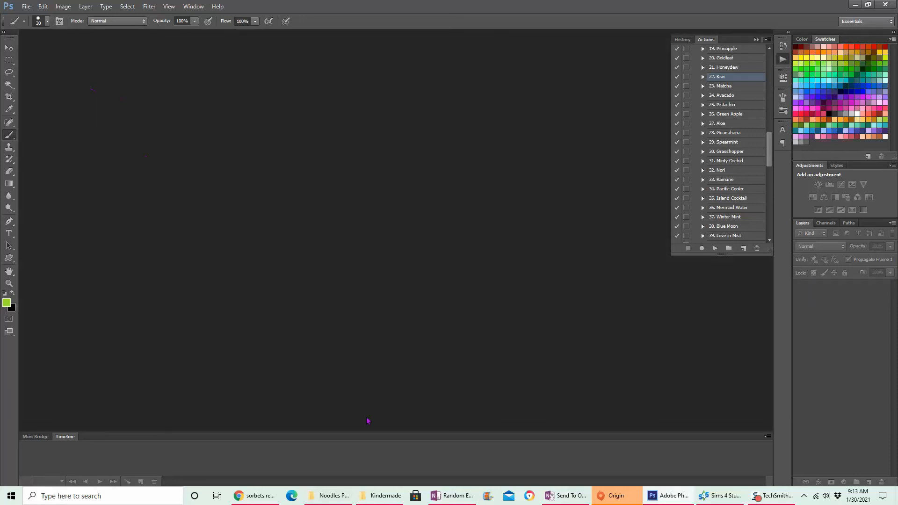
Delete the test texture from the Kindermade folder in File Explorer and open base2 in Photoshop
click(377, 497)
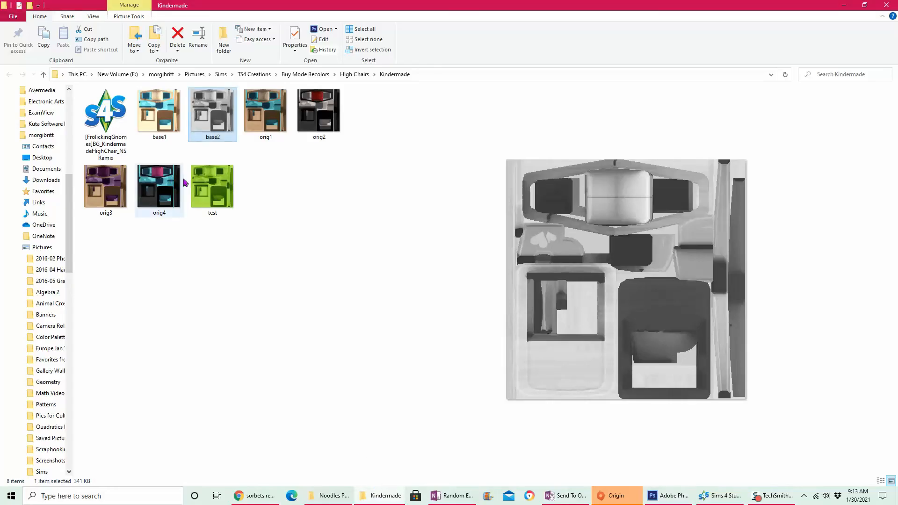
click(209, 186)
key(Delete)
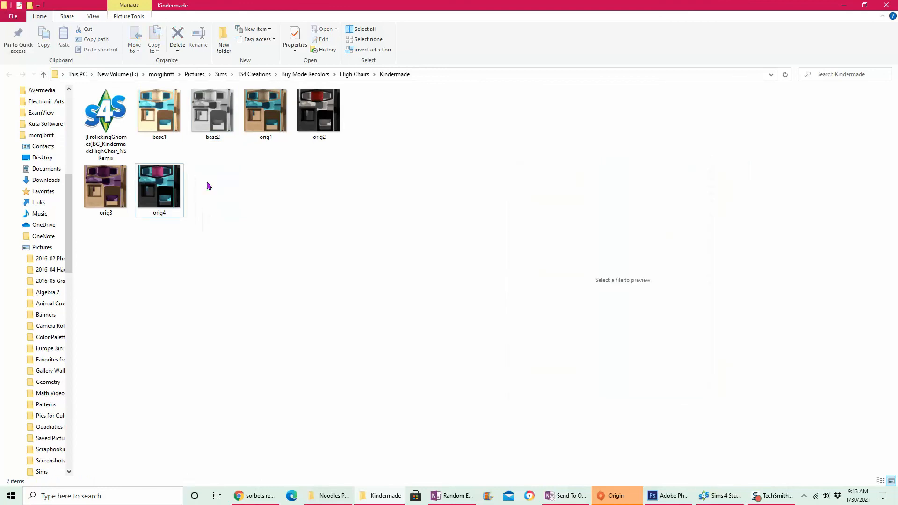
click(208, 124)
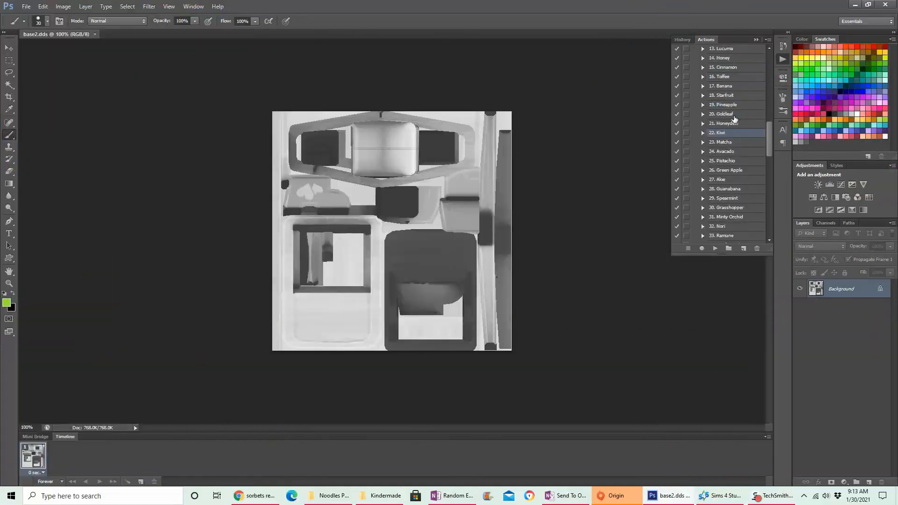
Collapse the Sorbets Remix action set and select the Sorbet Remix action in the Batch Remix set
scroll(727, 121, up, 2)
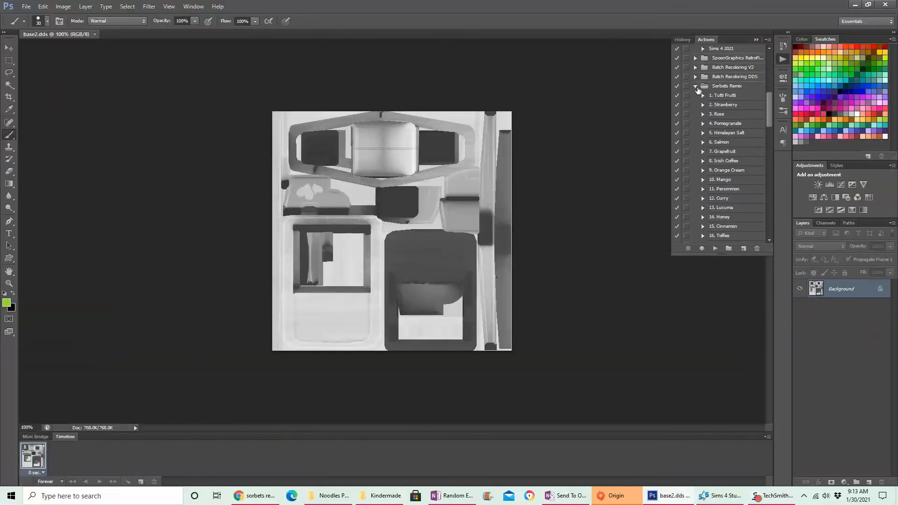
click(696, 87)
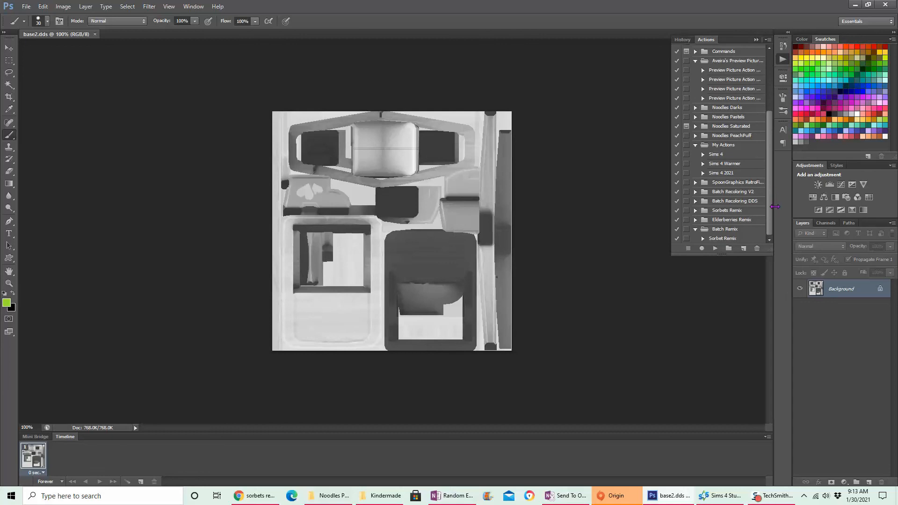
click(727, 238)
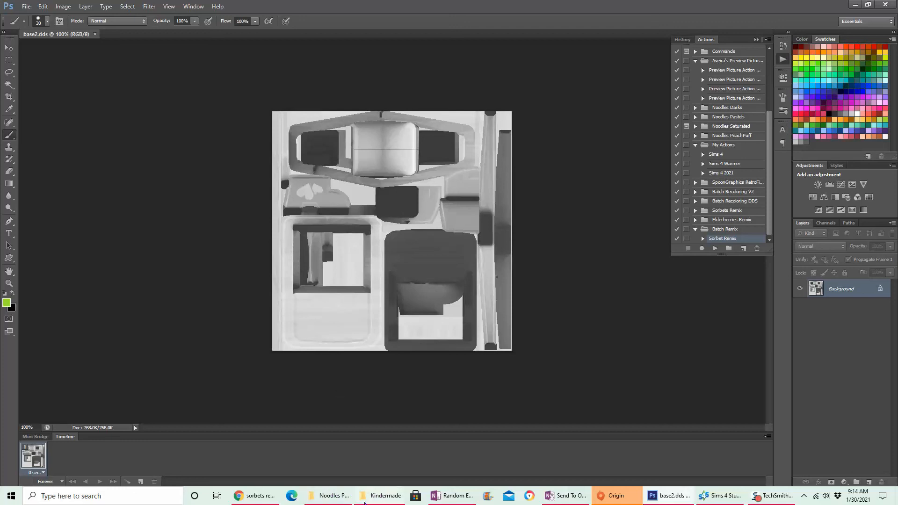
Look up the Recoloring Workstation folder inside TS4 Creations in File Explorer, then return to Photoshop
mouse_move(337, 495)
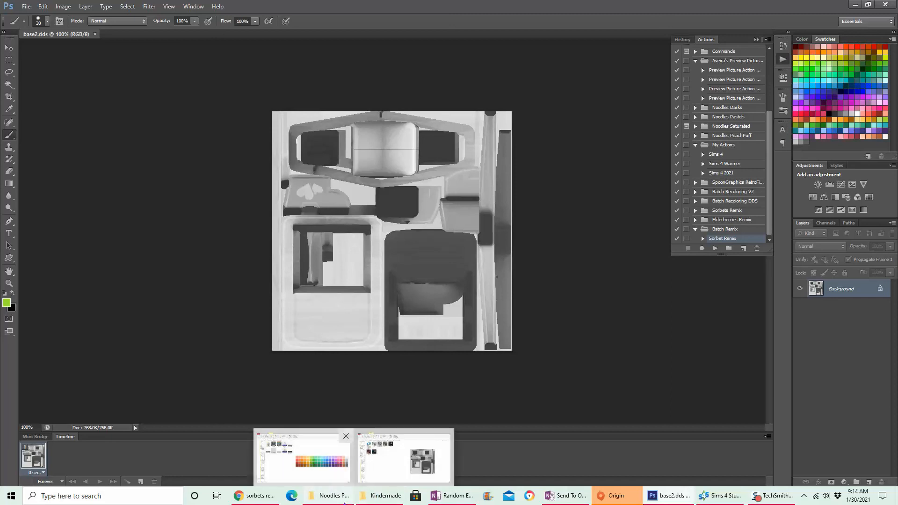
click(302, 456)
click(166, 74)
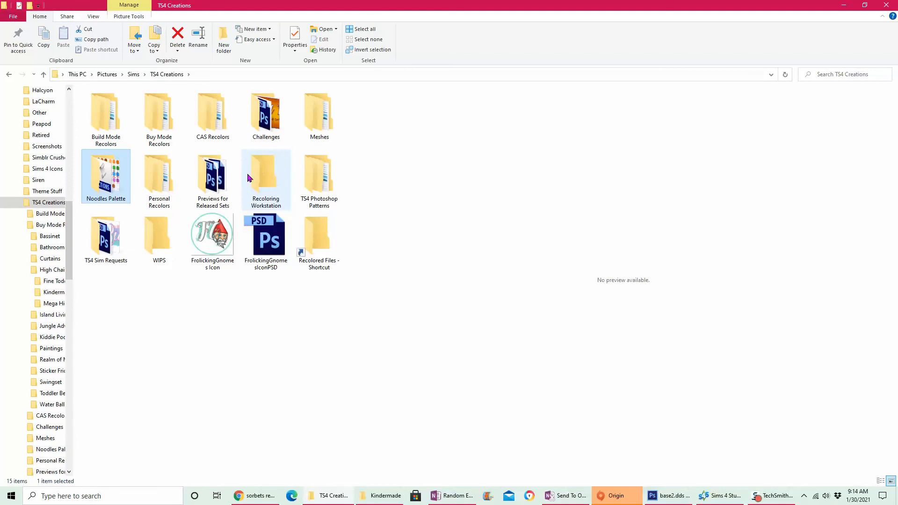
click(678, 498)
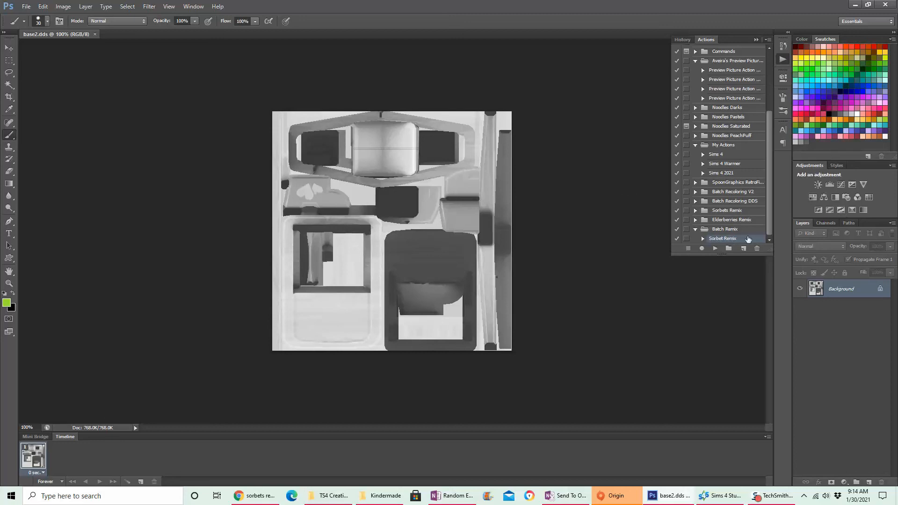
Create a new action named Example in the Batch Remix set and start recording it
click(696, 229)
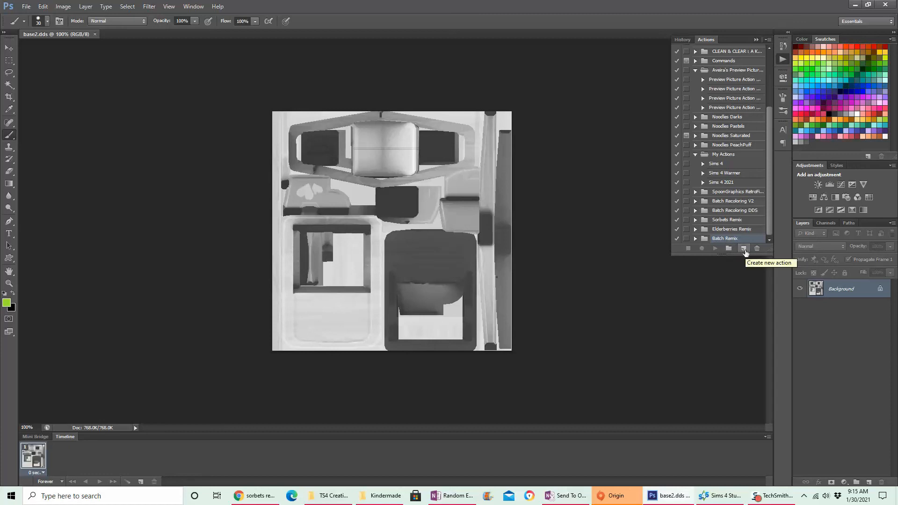
click(743, 249)
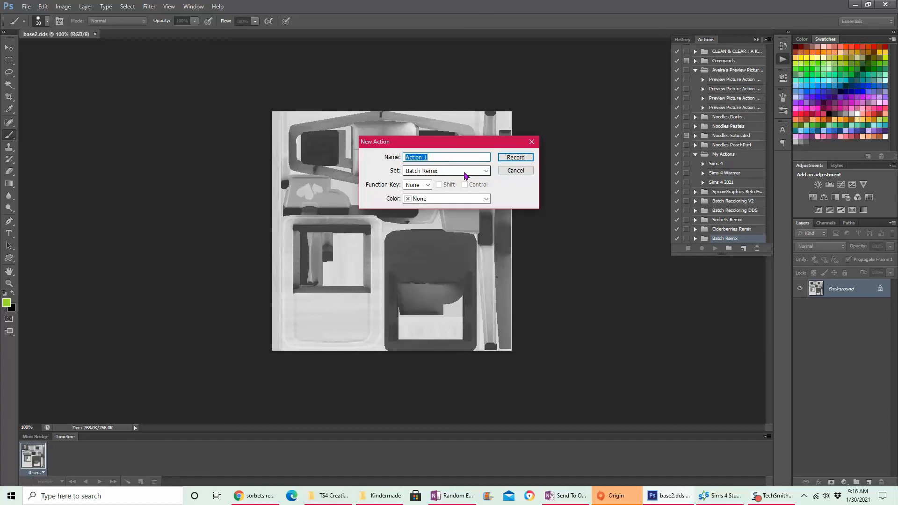
text(Example)
key(Return)
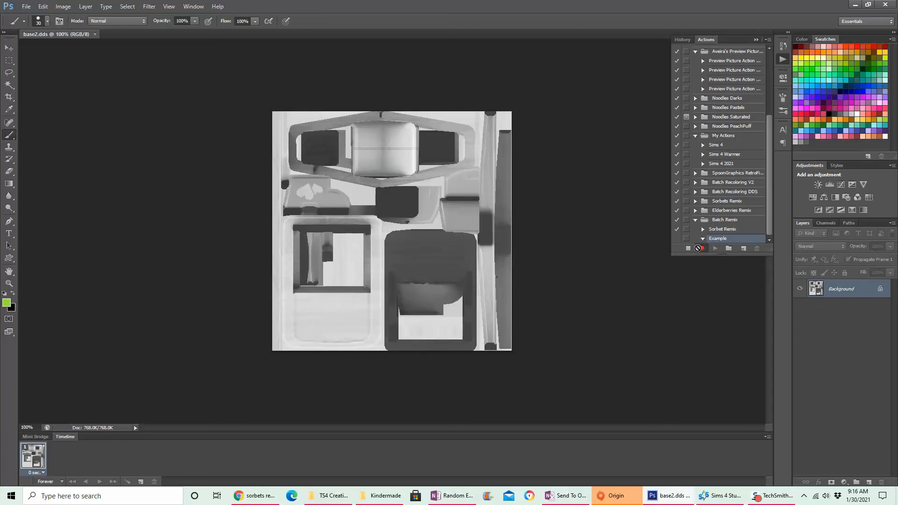
Play the 1. Tutti Frutti action from the Sorbets Remix set on base2.dds so it is recorded in Example
scroll(772, 199, up, 1)
scroll(772, 196, up, 3)
scroll(770, 170, up, 2)
drag(771, 170, 720, 204)
click(696, 202)
scroll(744, 165, down, 2)
click(711, 164)
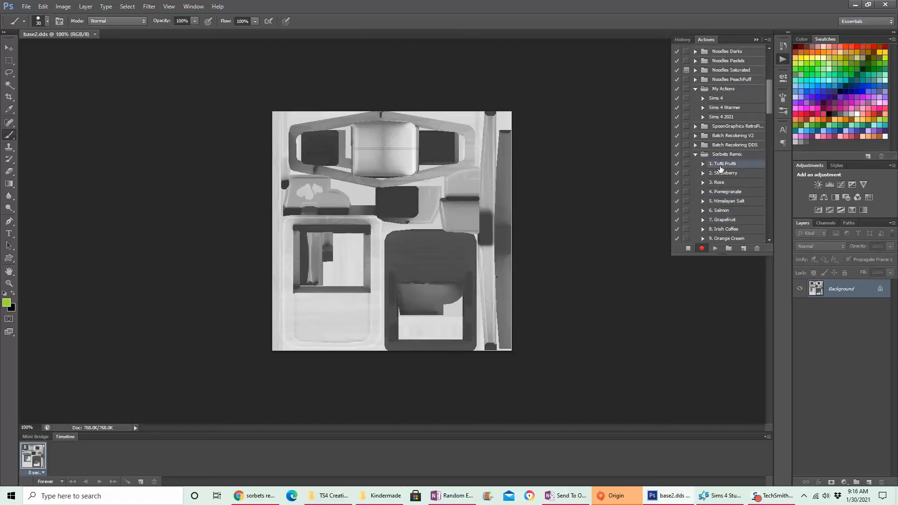
click(713, 249)
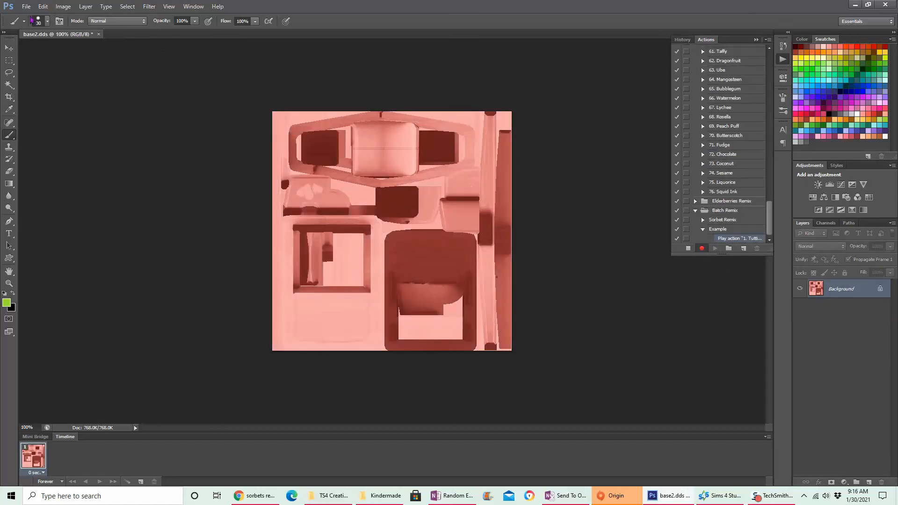
Save the Tutti Frutti texture as 1 in D3D/DDS format in the Recoloring Workstation folder, accepting the NVIDIA DXT5 options
click(27, 5)
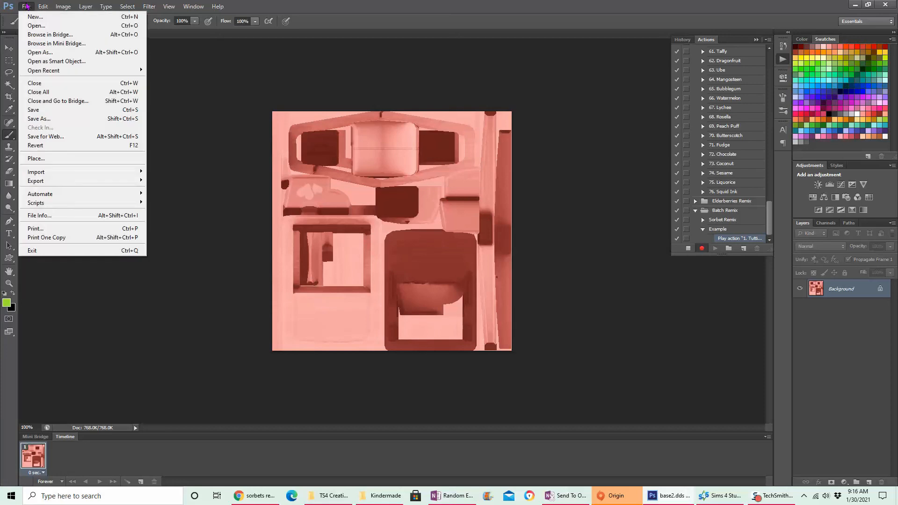
click(65, 120)
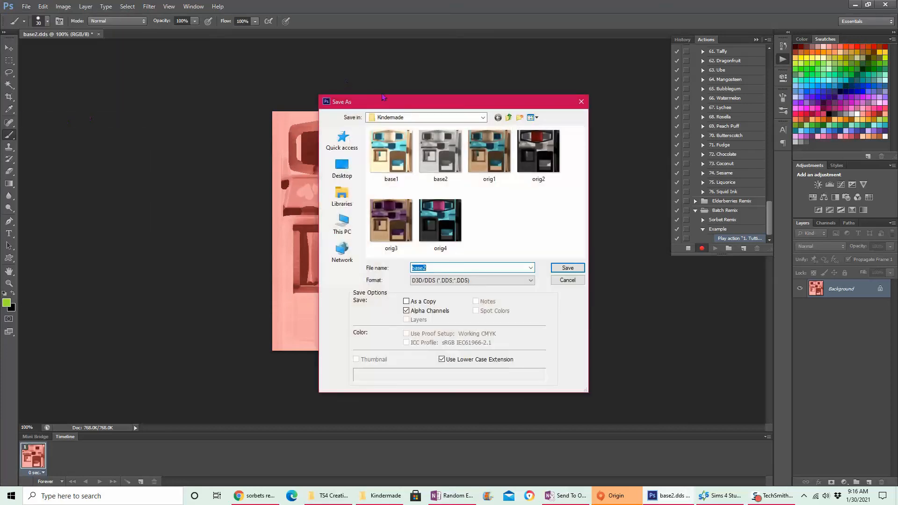
click(401, 117)
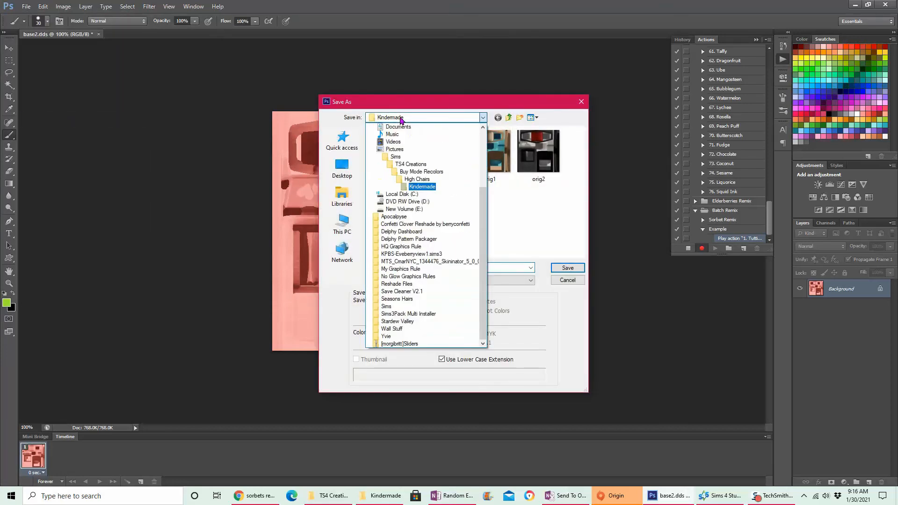
click(411, 164)
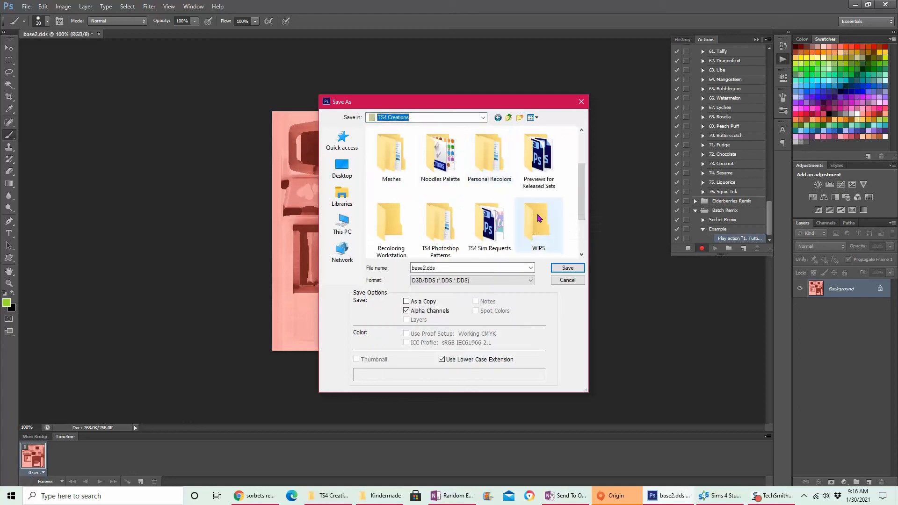
double_click(397, 224)
click(461, 267)
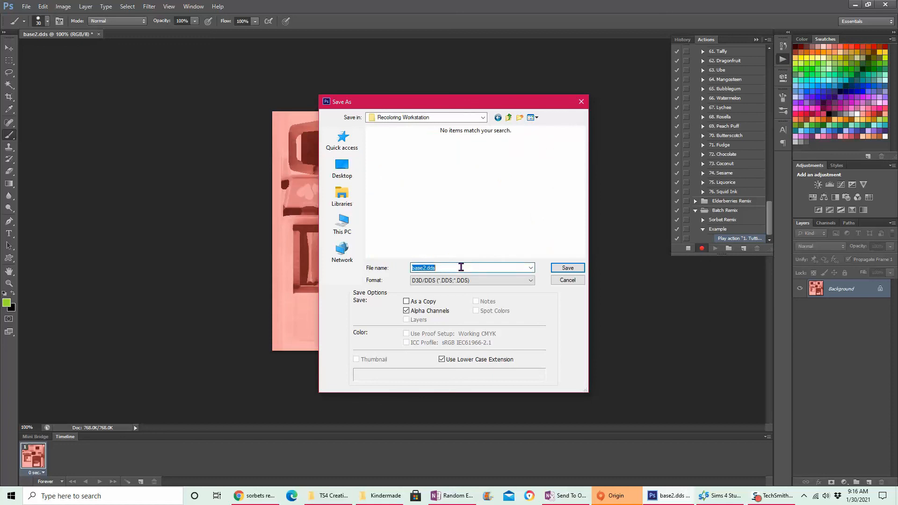
text(1)
click(557, 269)
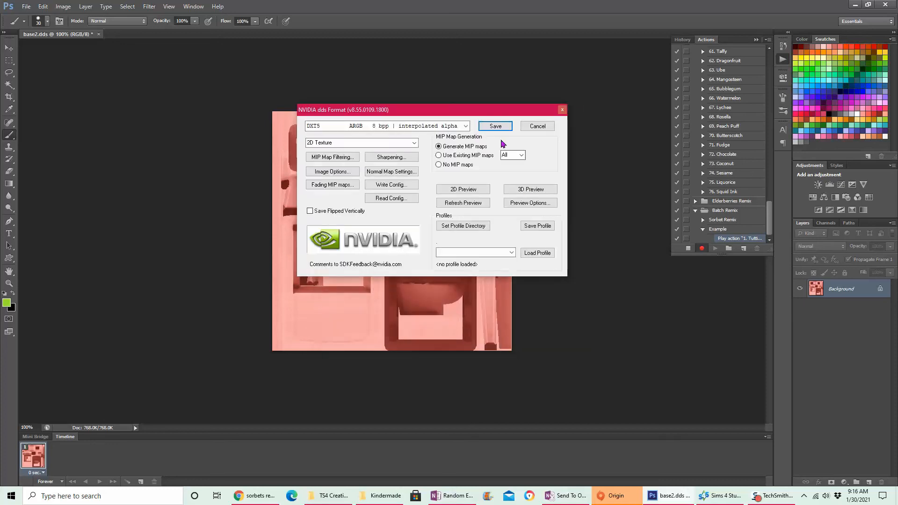
click(496, 123)
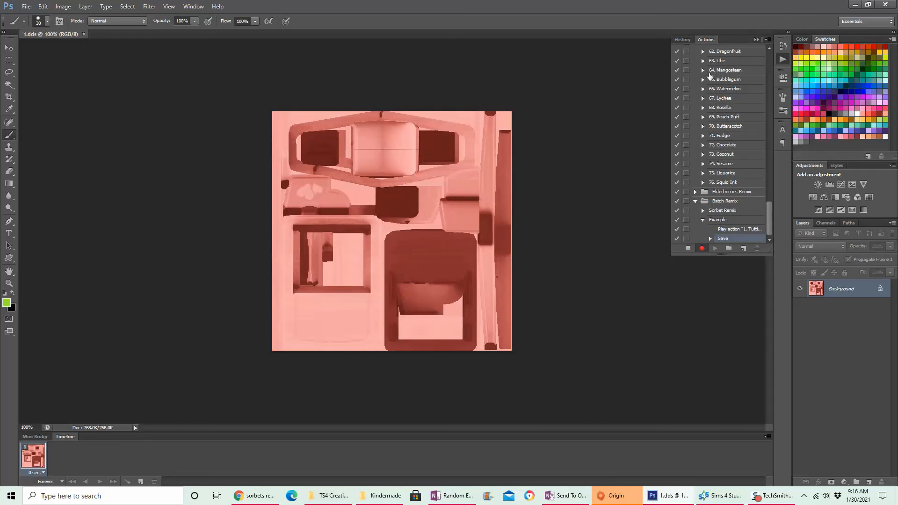
Revert the document to the base2.dds history snapshot and return to the Sorbets Remix actions
click(683, 40)
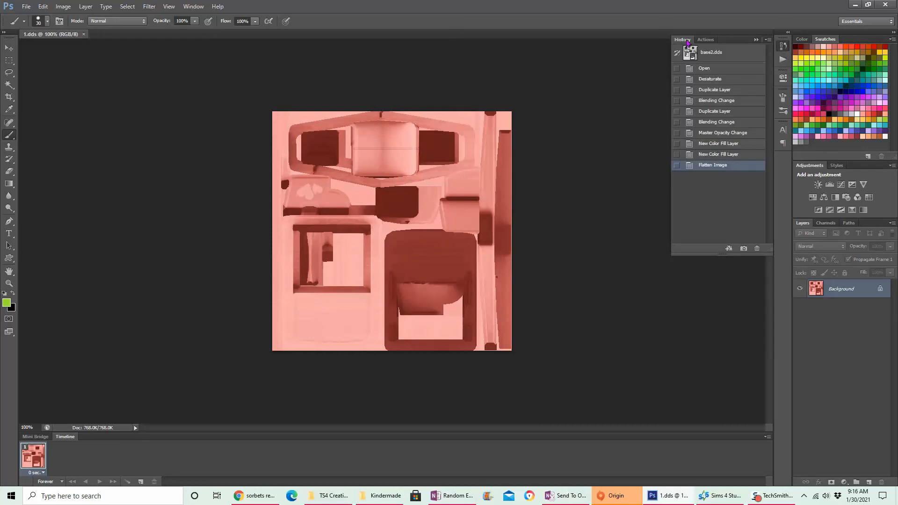
click(714, 54)
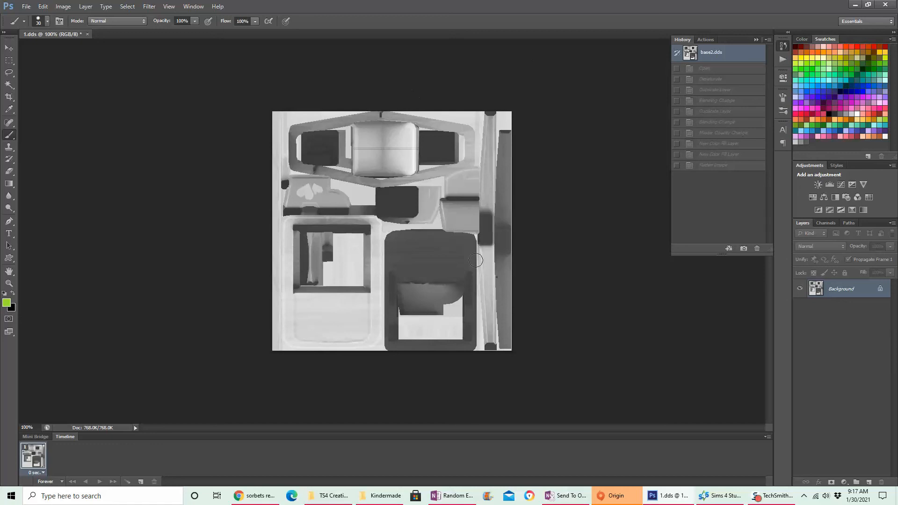
click(785, 62)
scroll(759, 95, up, 10)
scroll(759, 95, up, 11)
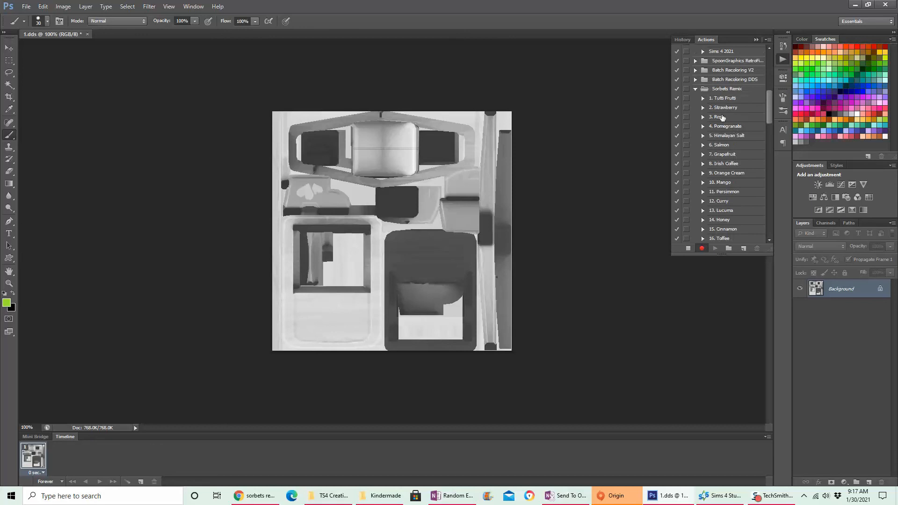
Play the 2. Strawberry action and save the recolored texture as 2 in D3D/DDS format in the Recoloring Workstation folder
click(725, 109)
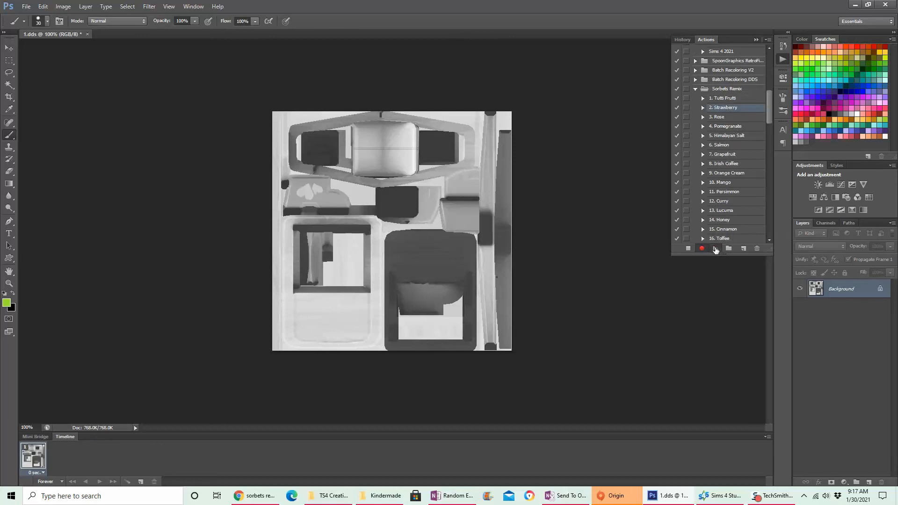
click(715, 248)
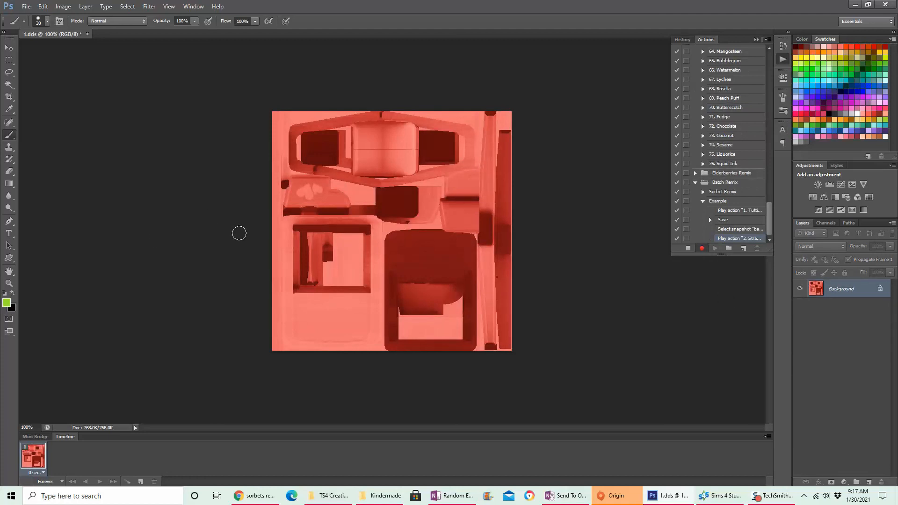
click(26, 6)
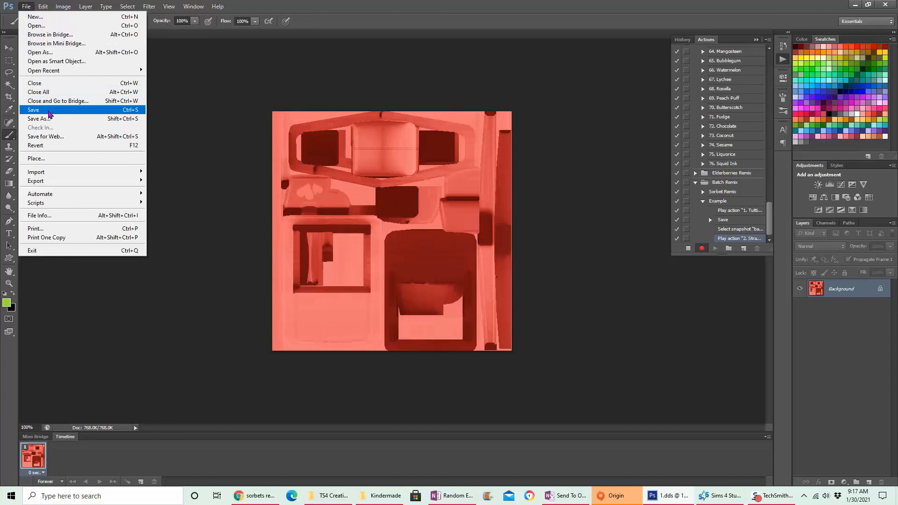
click(77, 120)
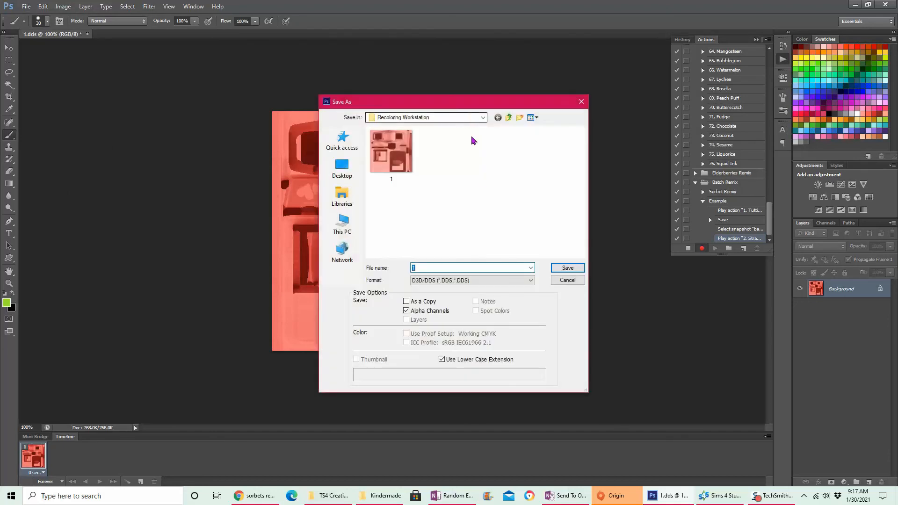
text(2)
key(Return)
click(486, 128)
Revert the Strawberry texture to the base2.dds history snapshot and return to the actions list
click(686, 39)
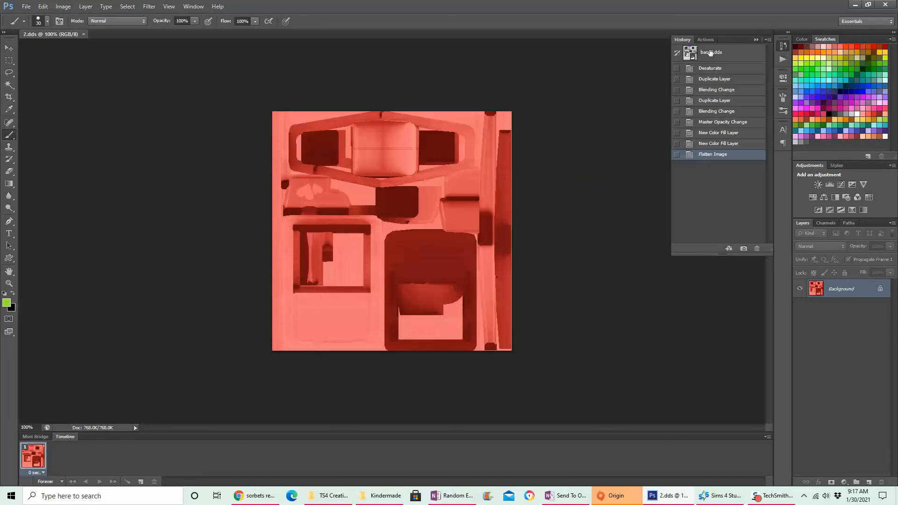
click(710, 53)
click(705, 39)
Play the 3. Rose action from the Sorbets Remix set and save the texture as 3 in D3D/DDS format
scroll(730, 141, down, 5)
scroll(732, 123, up, 12)
scroll(732, 123, up, 4)
click(732, 119)
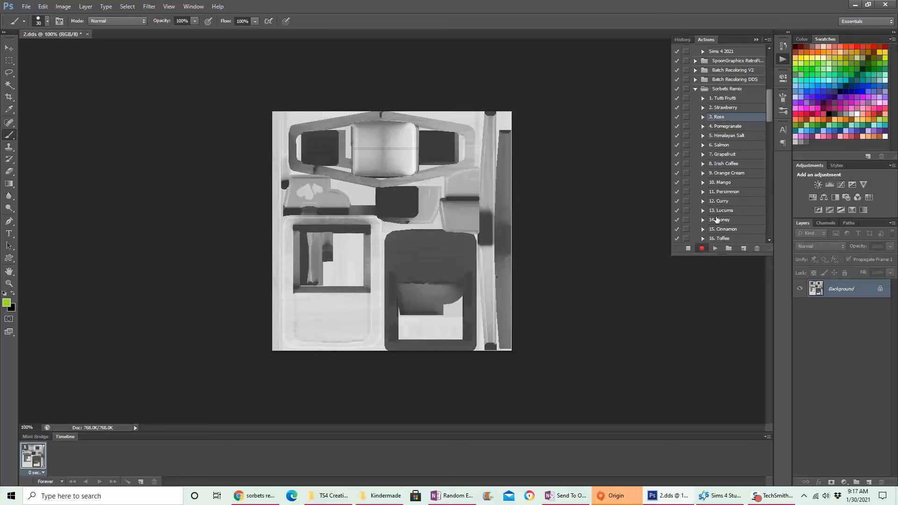
click(715, 248)
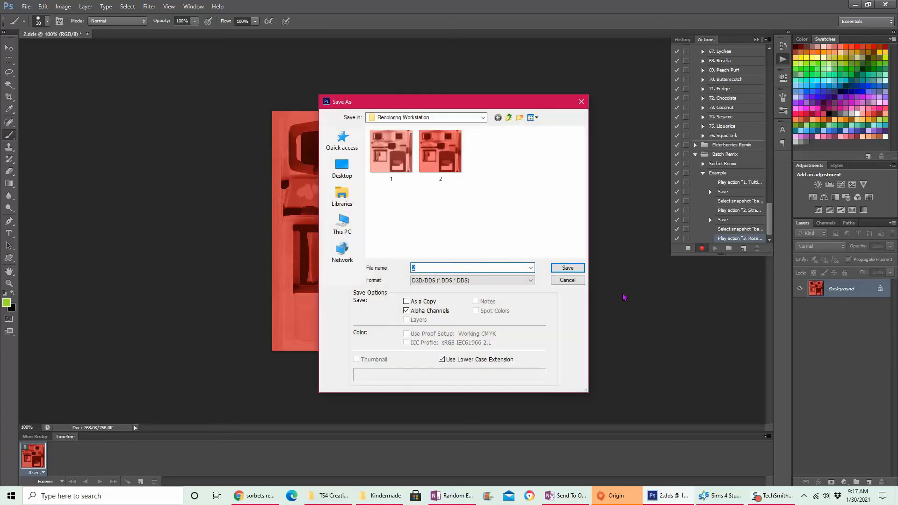
key(Return)
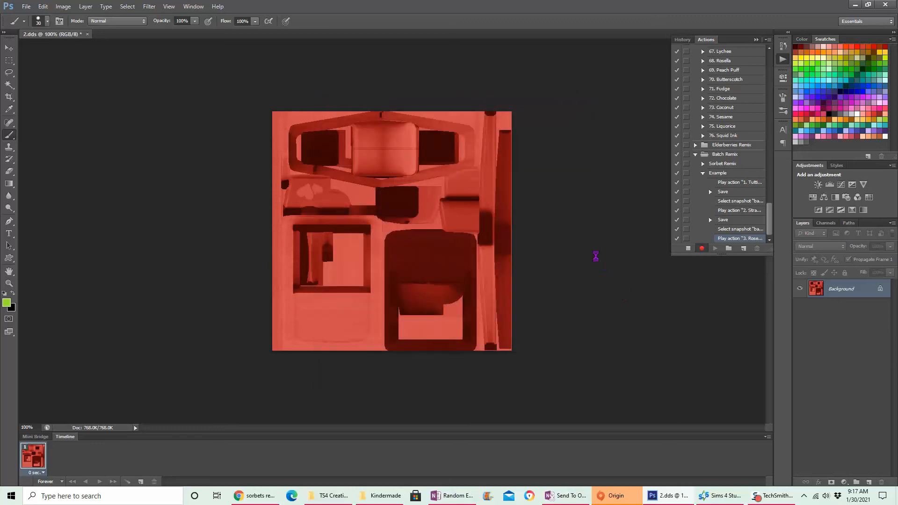
click(482, 125)
Restore the base2.dds history snapshot on 3.dds and bring the actions list back
click(682, 39)
click(700, 53)
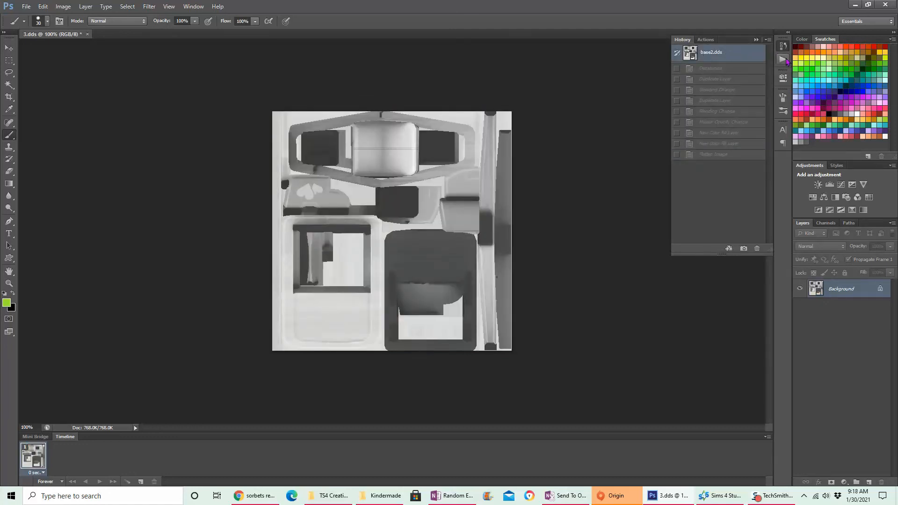
click(784, 60)
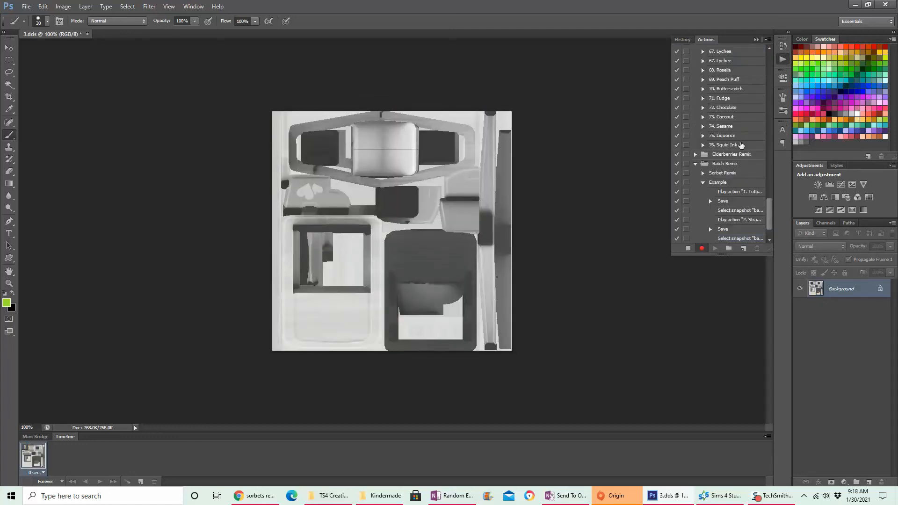
Play the 4. Pomegranate action from the Sorbets Remix set and save the texture as 4 in D3D/DDS format
scroll(730, 145, up, 12)
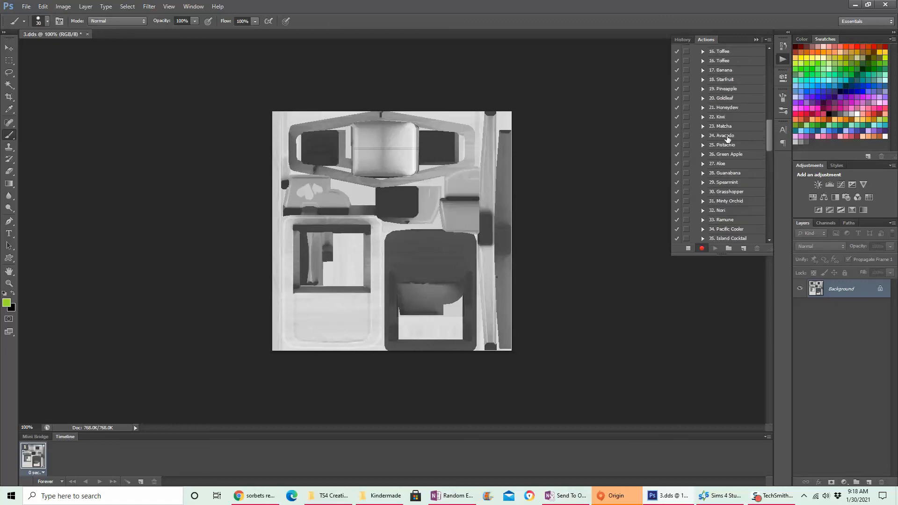
click(720, 102)
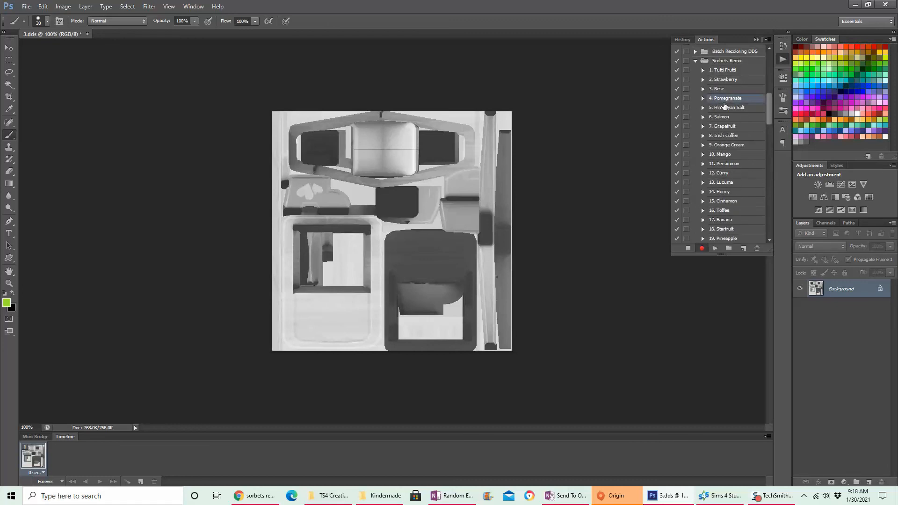
click(714, 250)
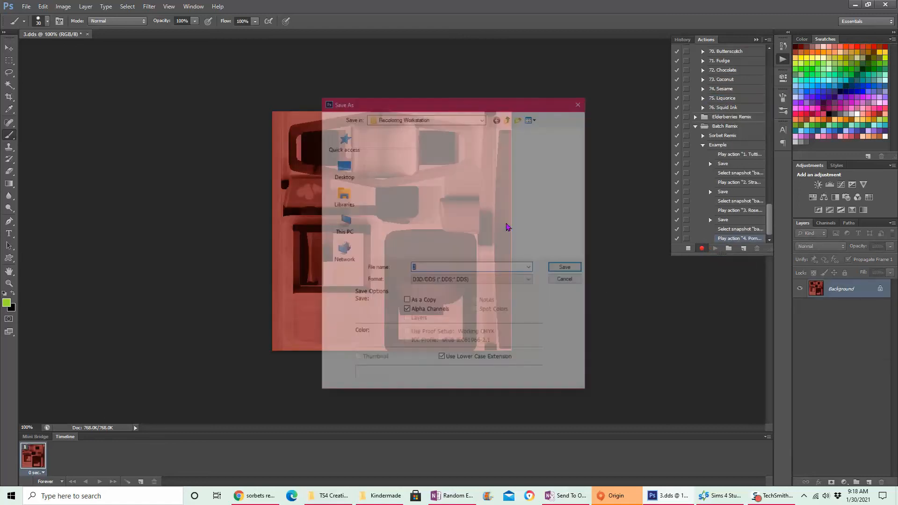
key(Return)
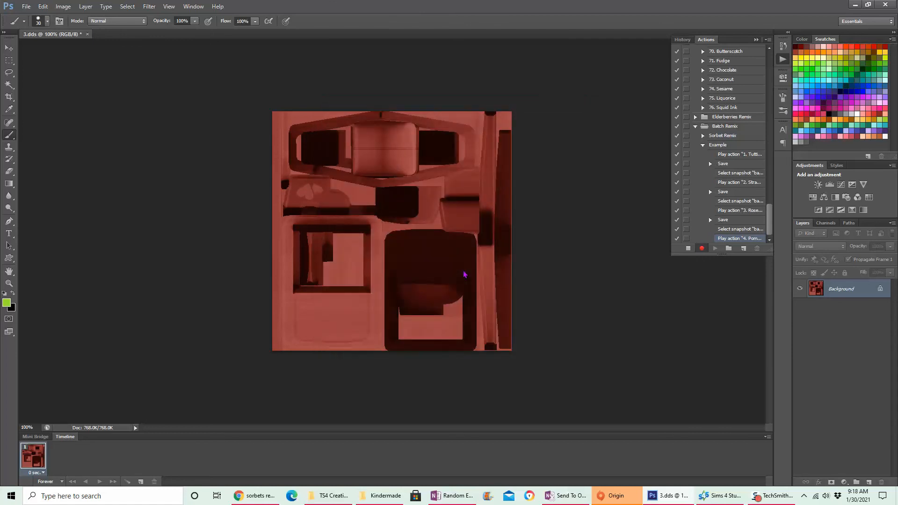
click(487, 124)
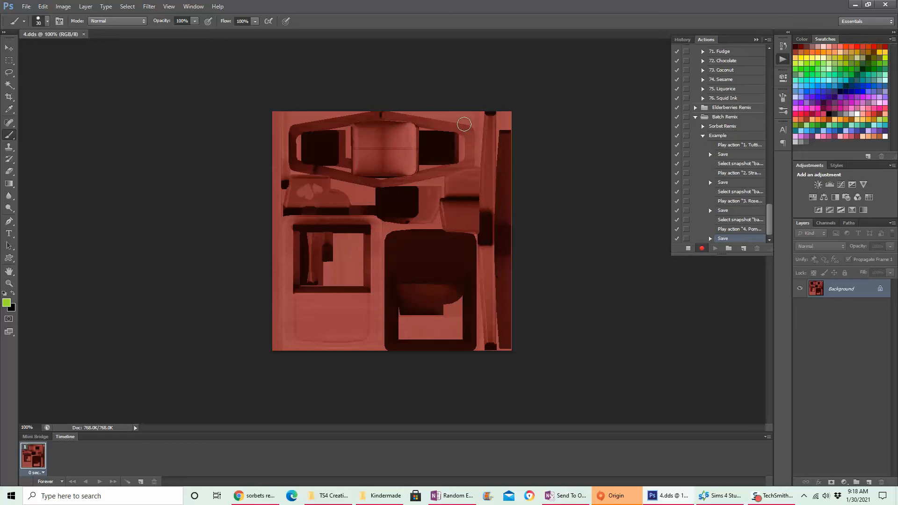
Stop recording the Example action, collapse its recorded steps, and close 4.dds
scroll(715, 92, up, 4)
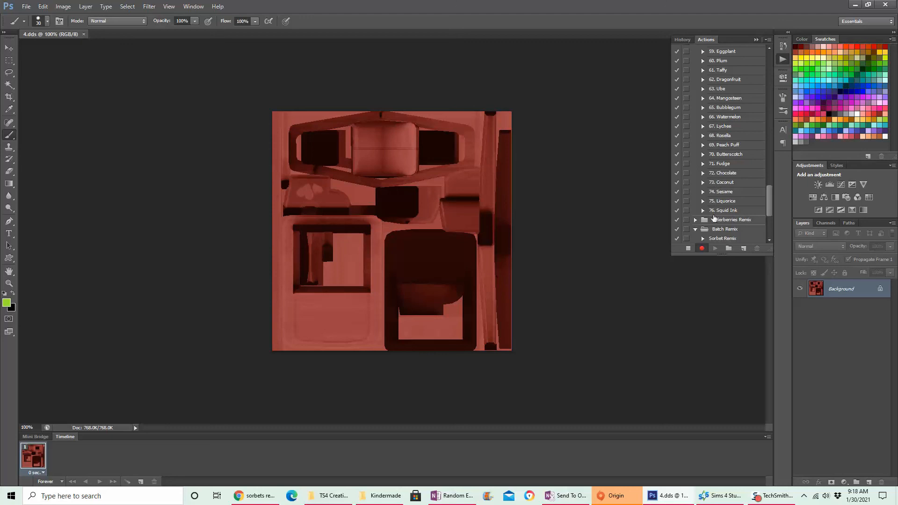
scroll(728, 201, down, 1)
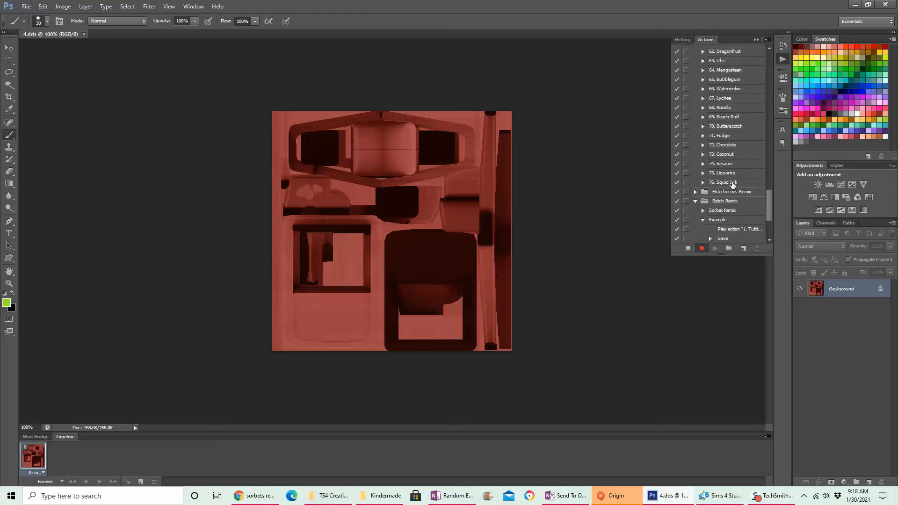
click(688, 248)
drag(770, 208, 769, 235)
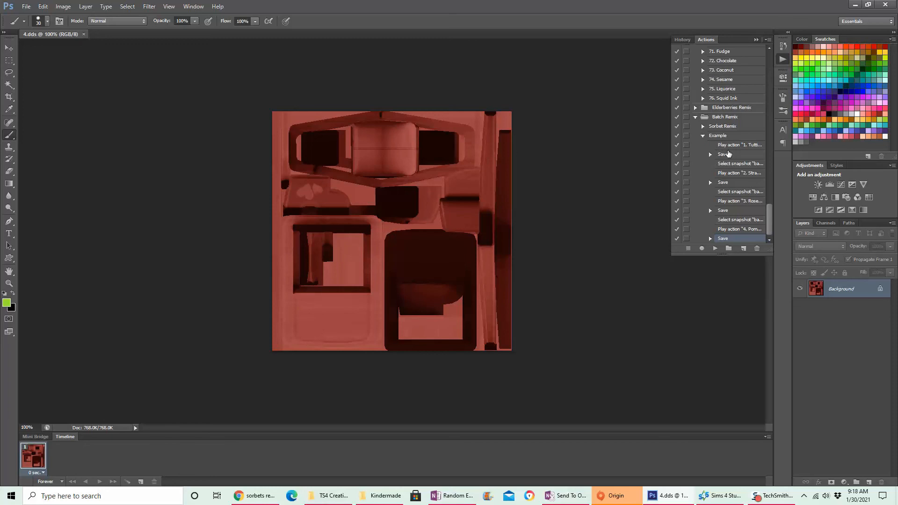
click(703, 136)
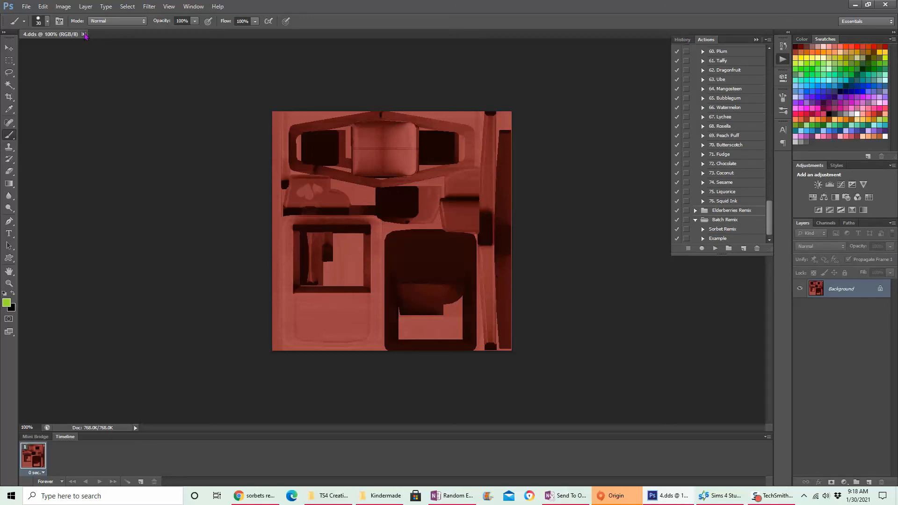
click(84, 34)
Switch to File Explorer, preview textures 1 to 4 in the Recoloring Workstation folder, and delete all four files
click(331, 496)
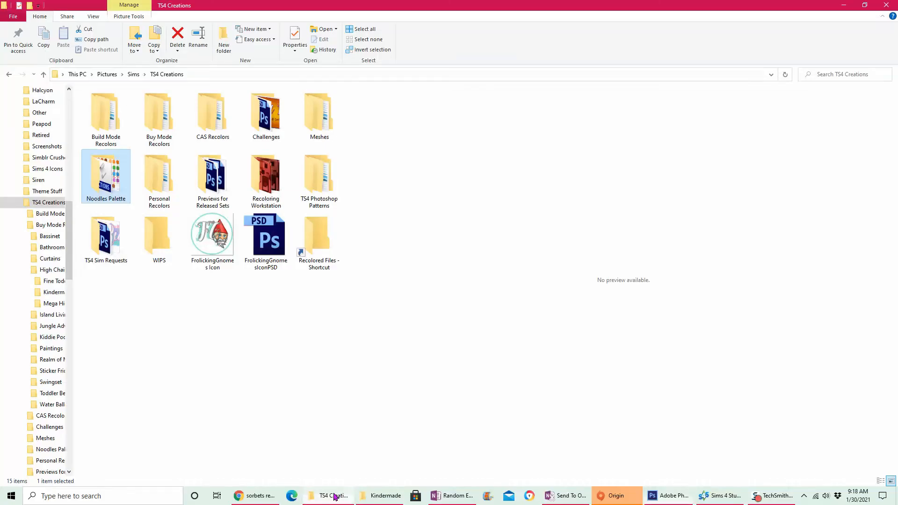
click(279, 174)
double_click(280, 174)
click(108, 118)
key(Right)
key(Right)
key(Right)
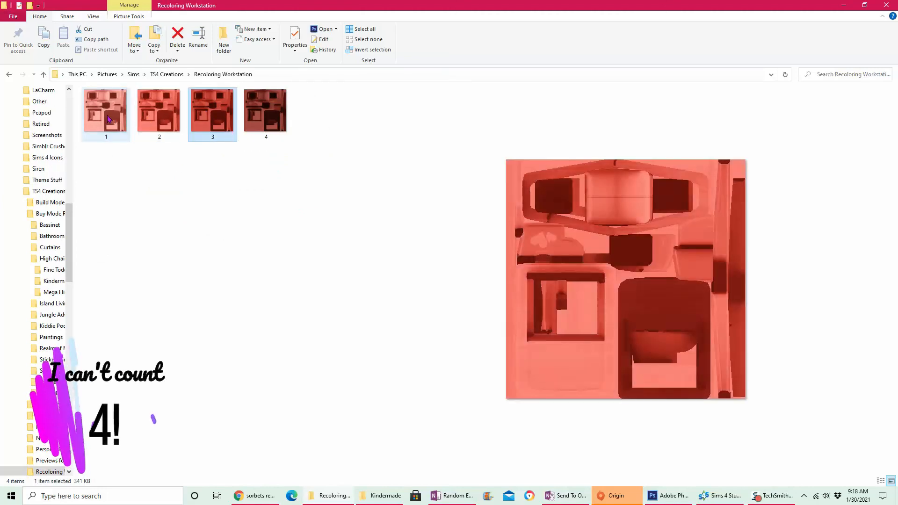
drag(280, 153, 110, 113)
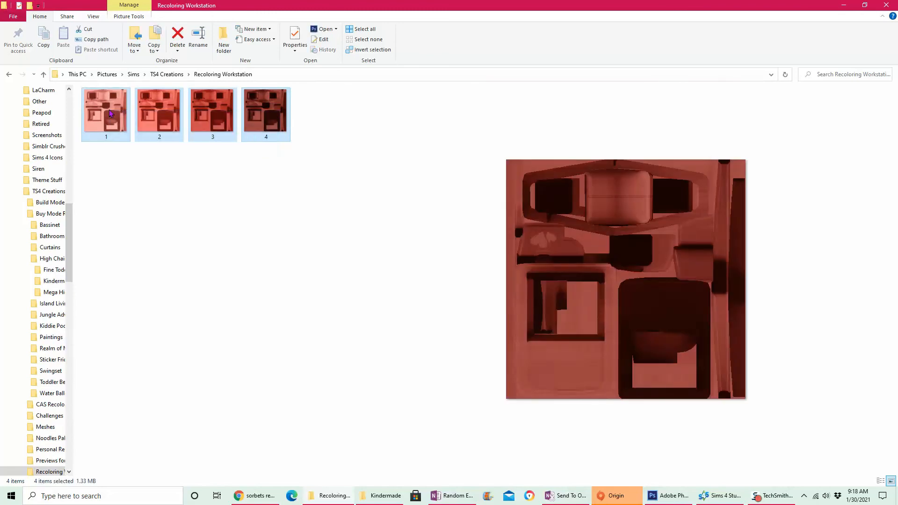
key(Delete)
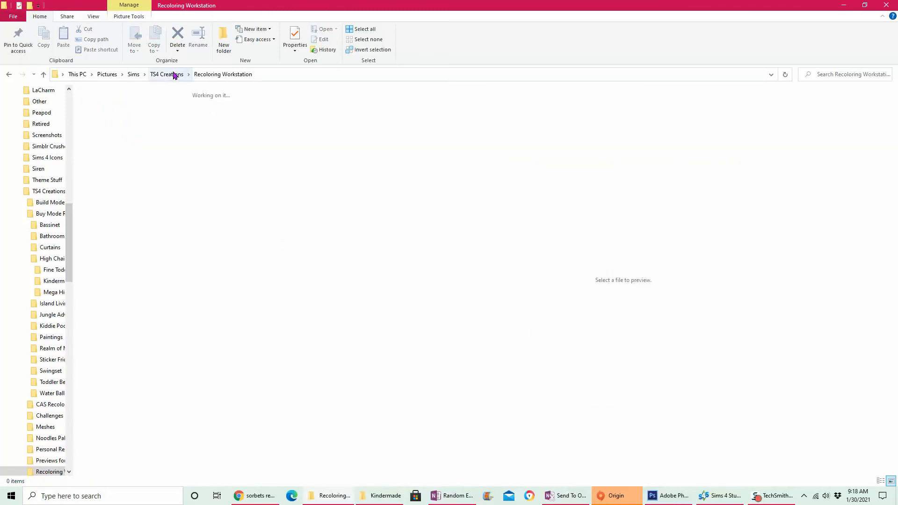
Open base2 from the Kindermade folder in Photoshop and play the Example action from the Batch Remix set on it
click(386, 496)
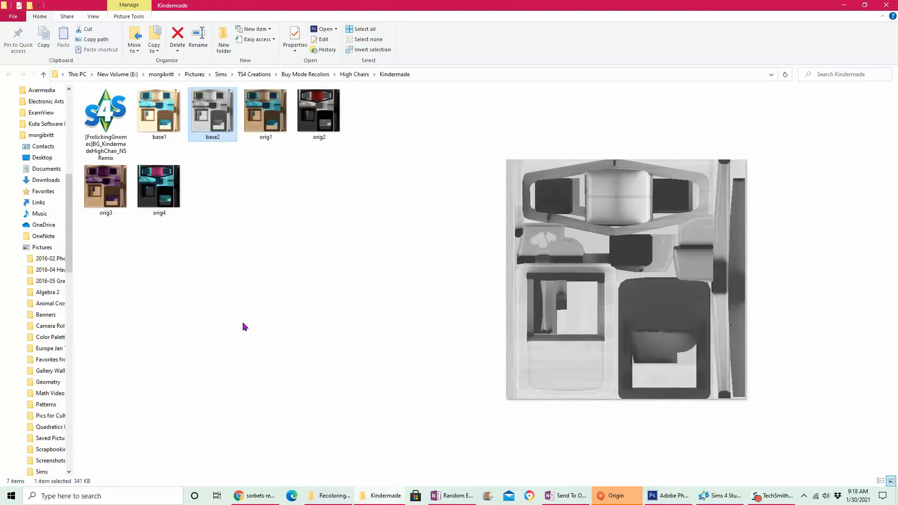
double_click(217, 125)
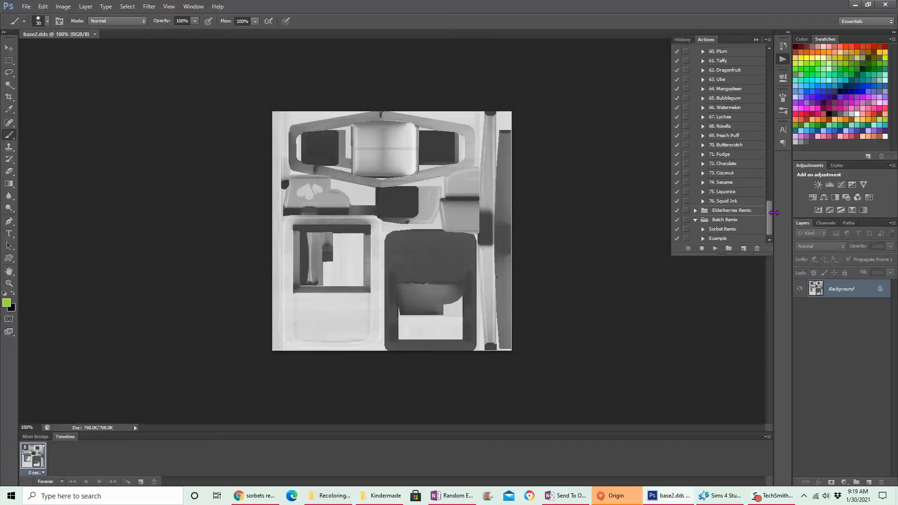
click(719, 239)
click(716, 249)
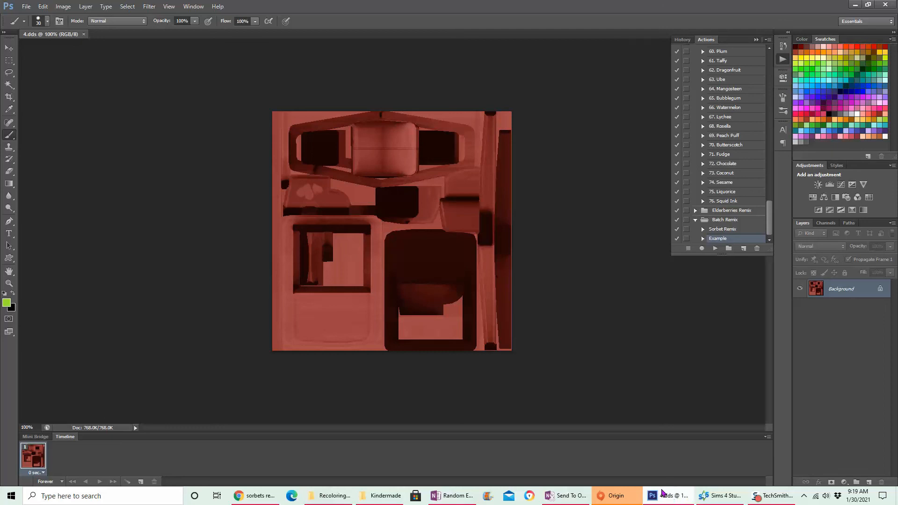
Switch to the Recoloring Workstation folder in File Explorer and preview the batch-generated textures 1 to 4
mouse_move(330, 493)
click(323, 467)
click(117, 117)
key(Right)
key(Right)
key(Right)
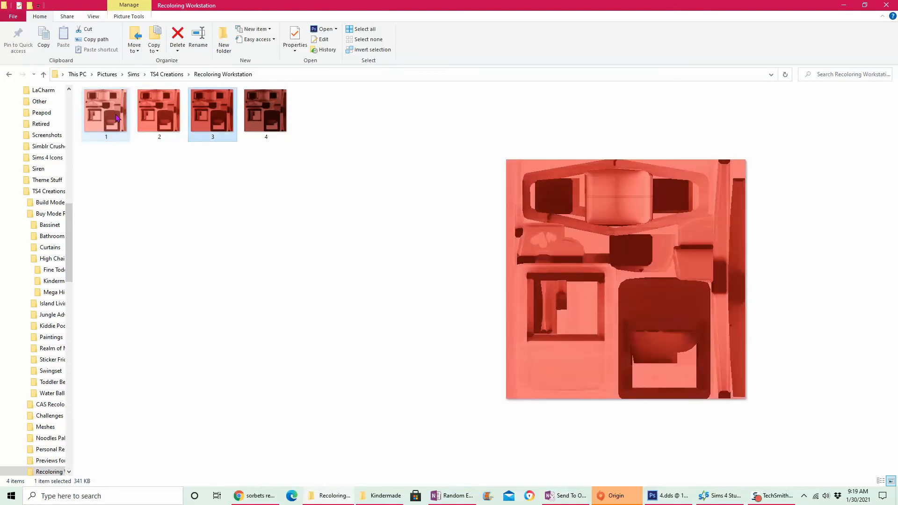
key(Left)
key(Left)
key(Left)
key(Right)
key(Right)
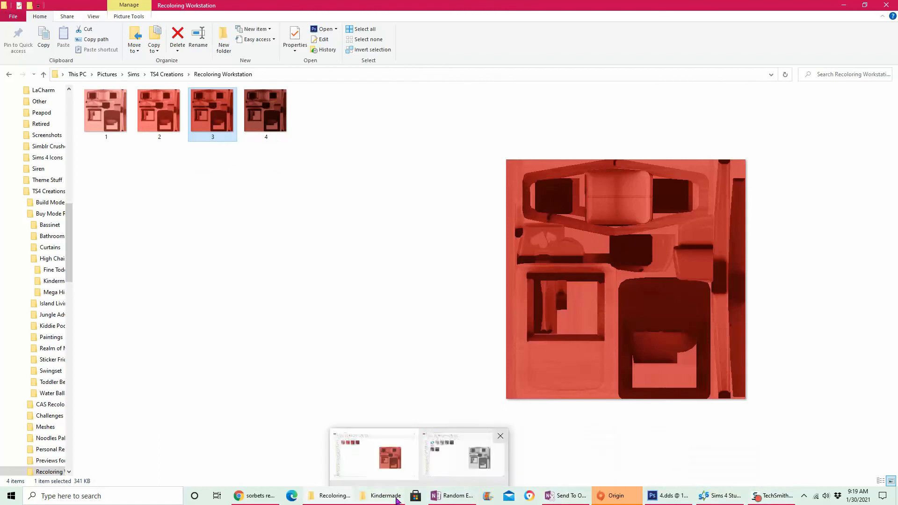
click(358, 428)
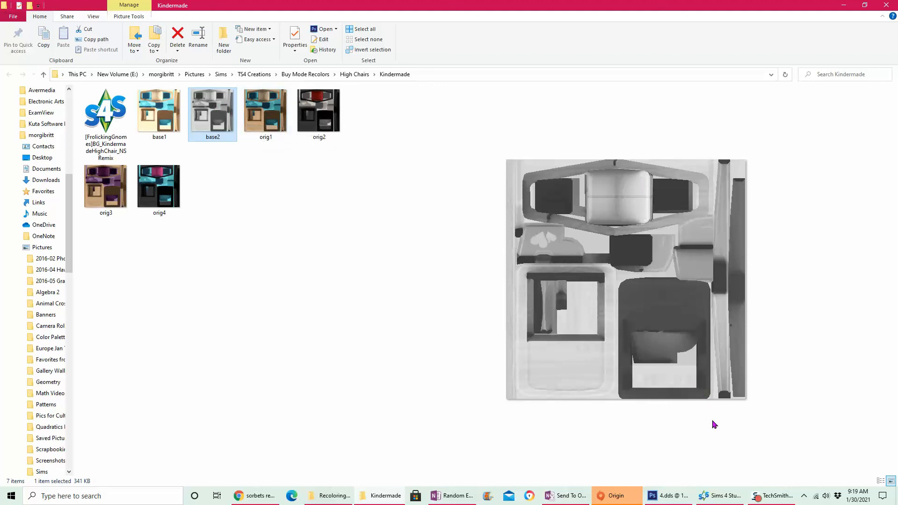
Switch to Photoshop, revert 4.dds to the base2.dds history snapshot, and close it without saving
click(678, 499)
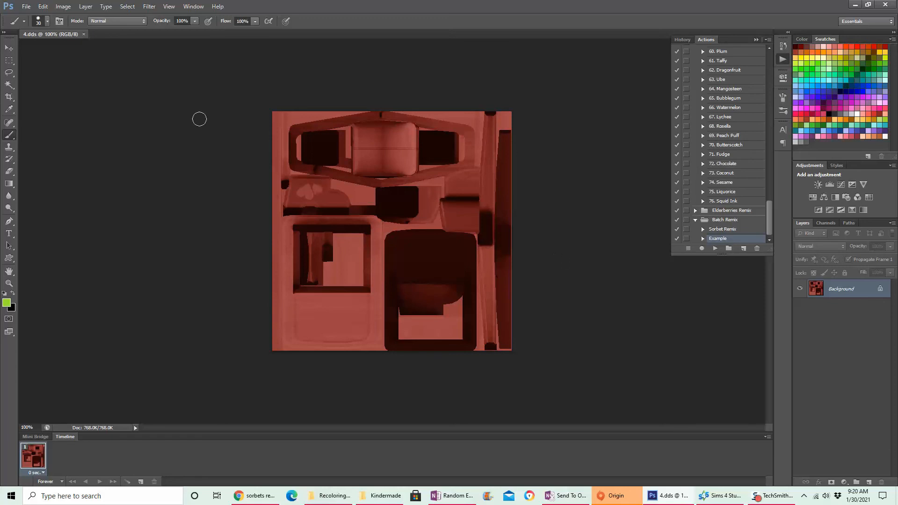
click(682, 39)
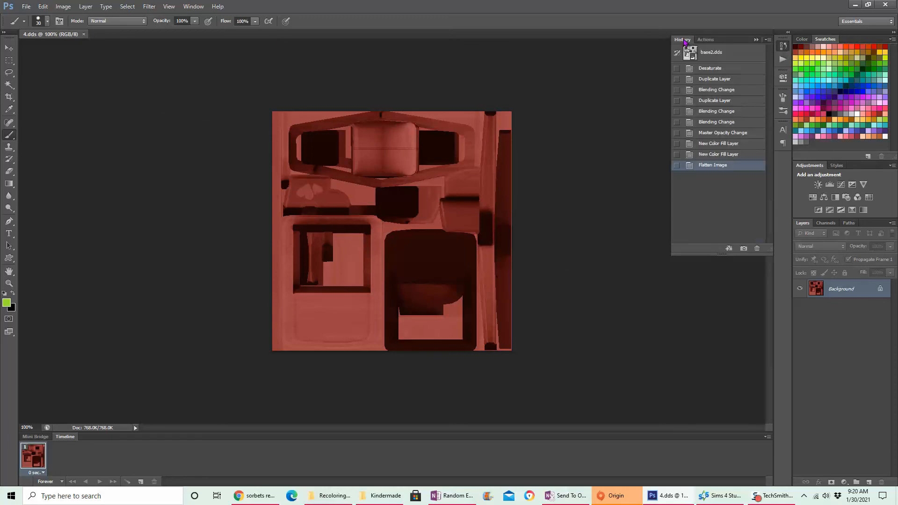
click(711, 52)
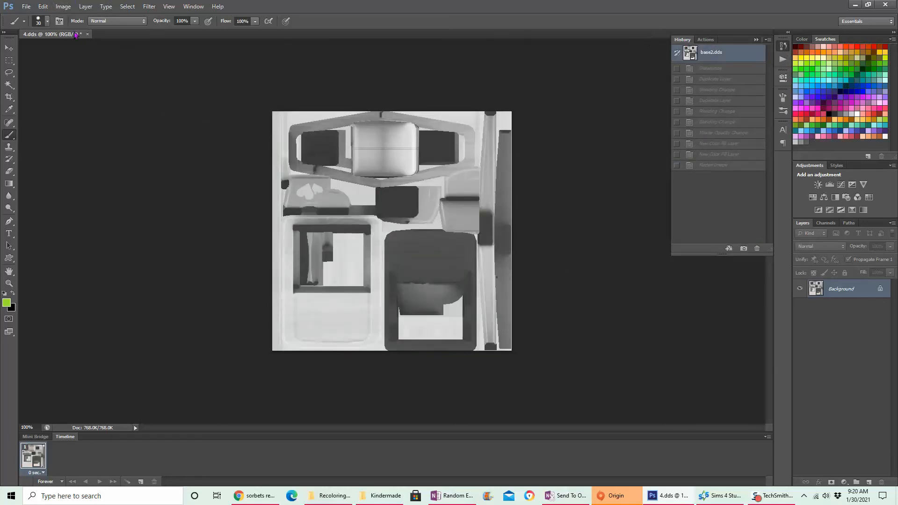
click(87, 34)
click(463, 188)
Reopen base2 from the Kindermade folder in Photoshop and select the Sorbet Remix action in the Batch Remix set
click(374, 498)
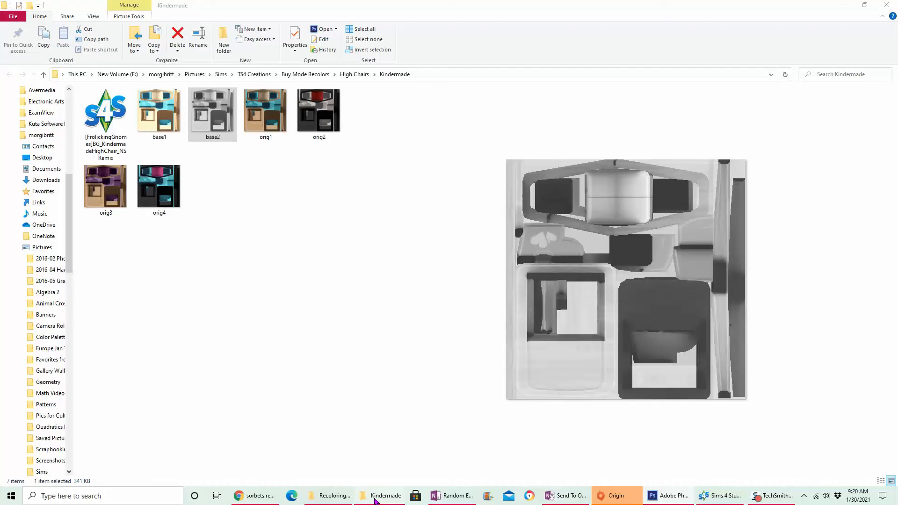
double_click(215, 126)
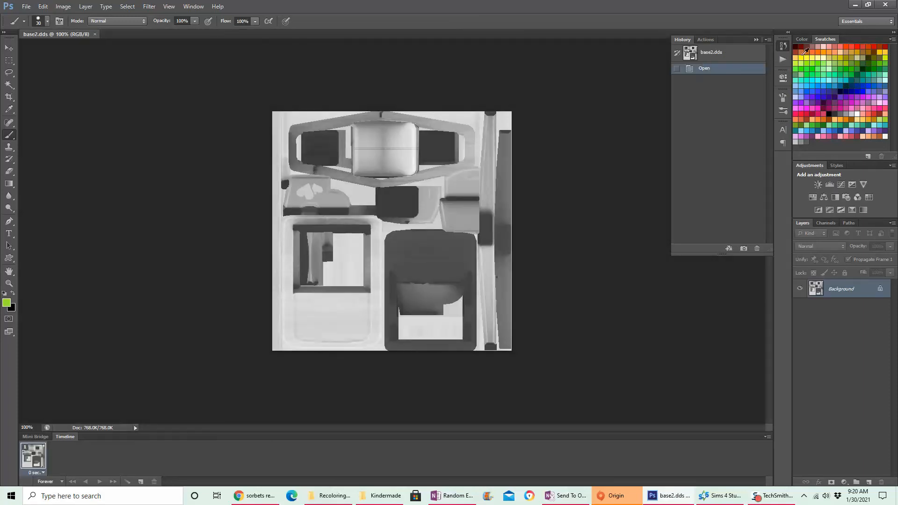
click(781, 62)
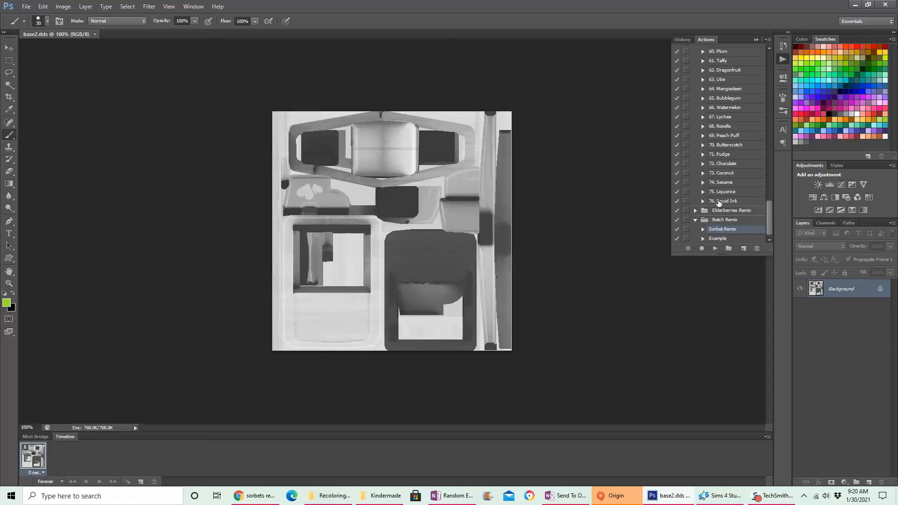
Play the Sorbet Remix batch action on base2 and close the resulting 76.dds without saving
click(719, 248)
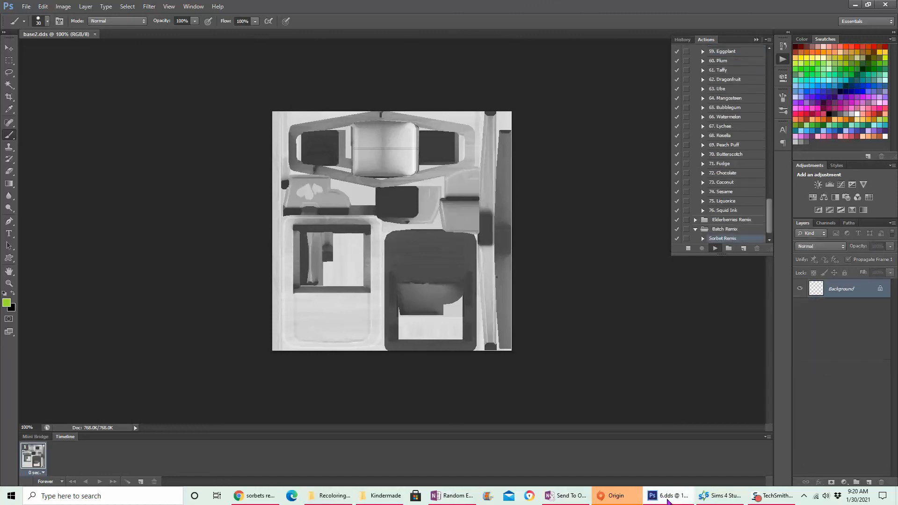
mouse_move(670, 500)
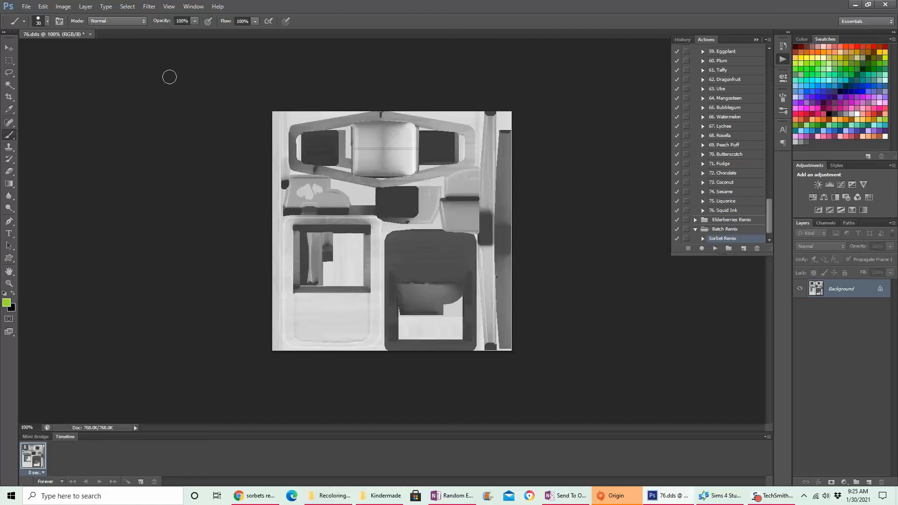
click(90, 34)
click(440, 186)
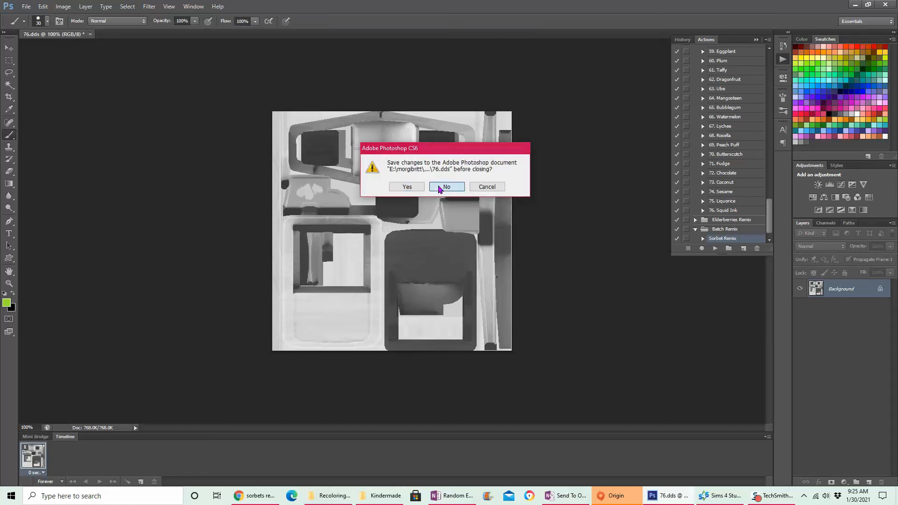
Switch to File Explorer and move all textures from the Recoloring Workstation folder into the Kindermade folder
click(343, 498)
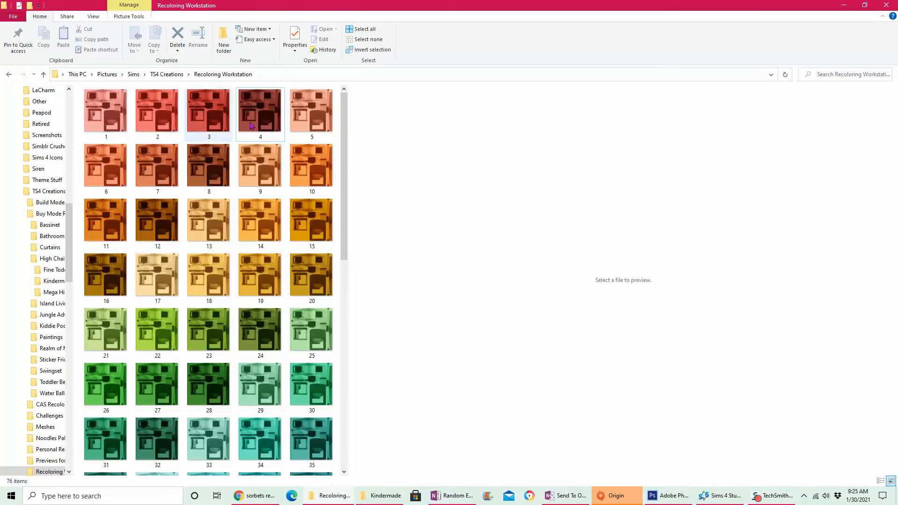
drag(348, 130, 355, 146)
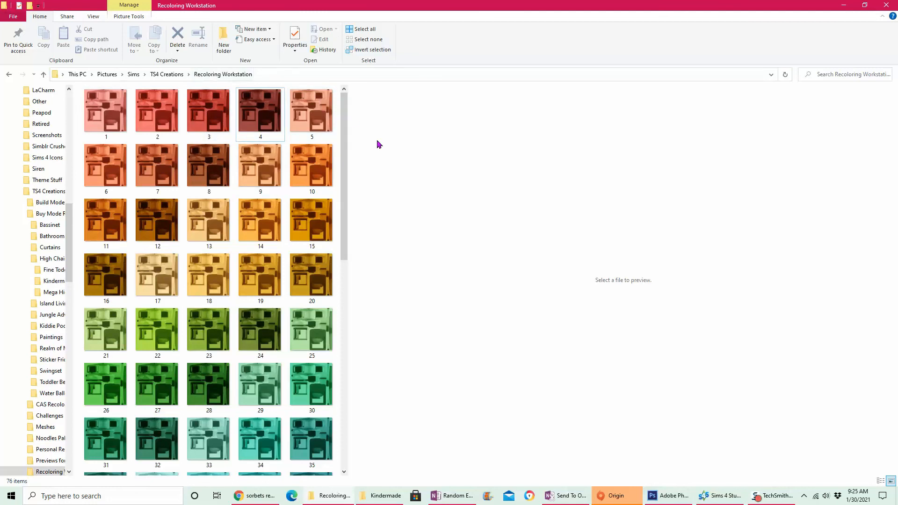
key(ctrl+a)
key(ctrl+x)
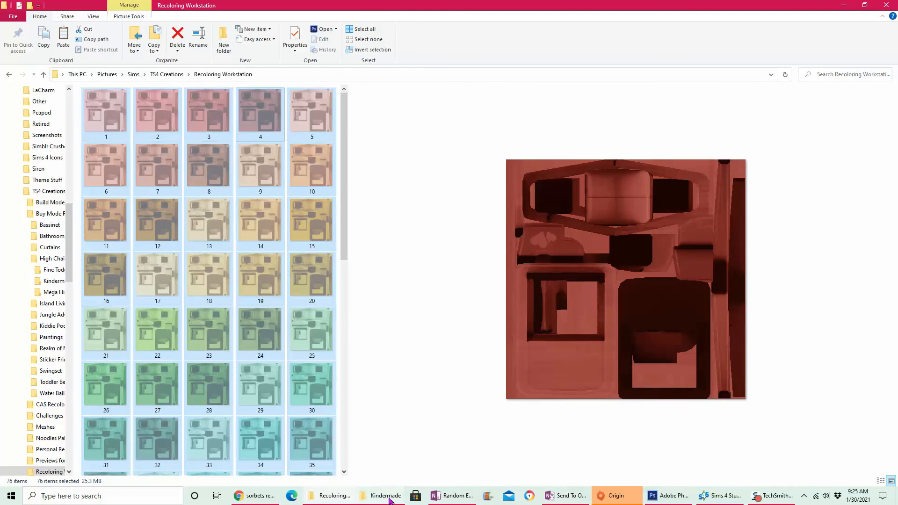
mouse_move(389, 499)
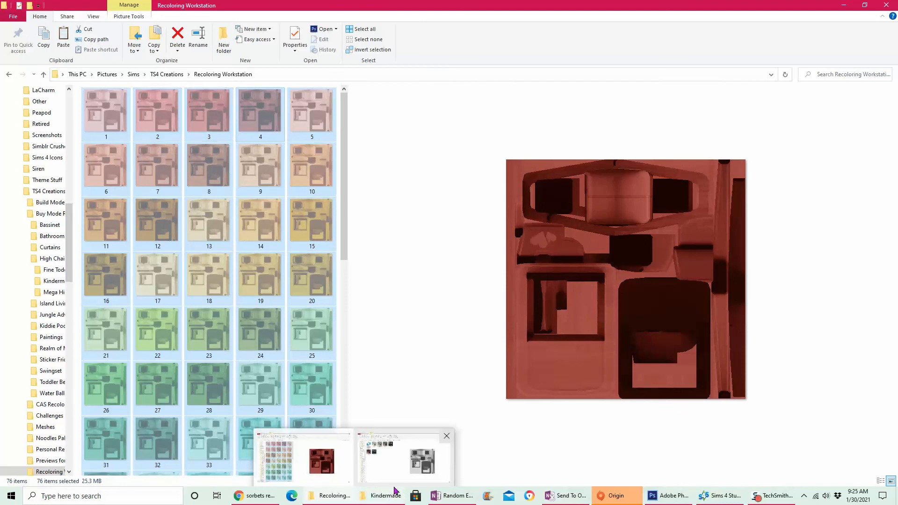
click(399, 484)
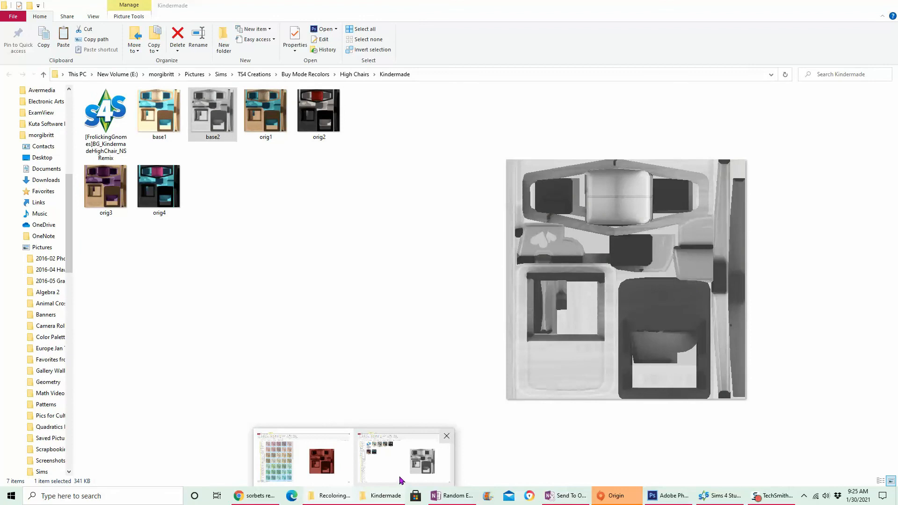
click(262, 234)
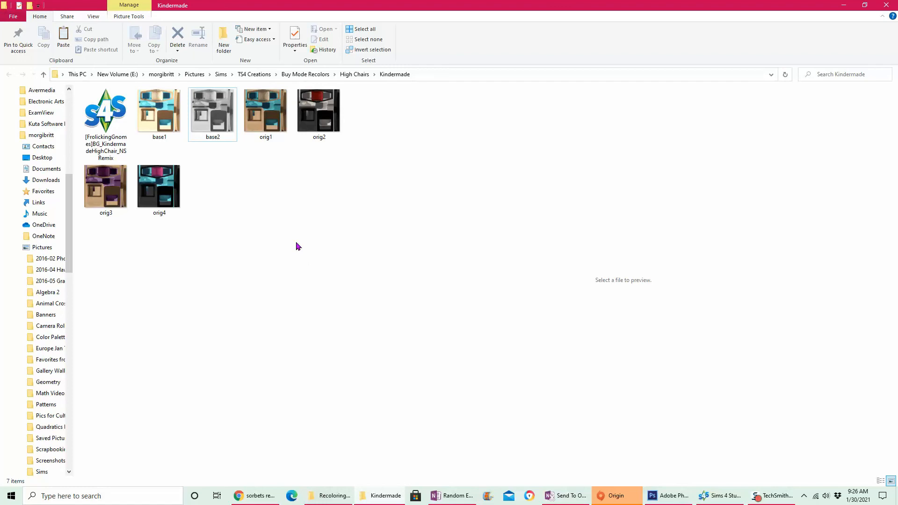
key(ctrl+v)
Preview textures 2, 1, 22 and 62 in the Kindermade folder and look through the rest of the recolors
click(209, 113)
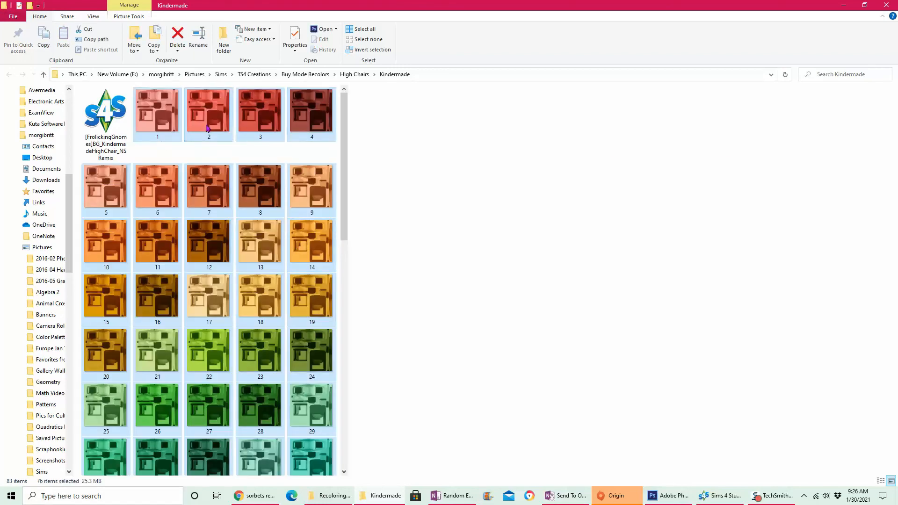
key(Left)
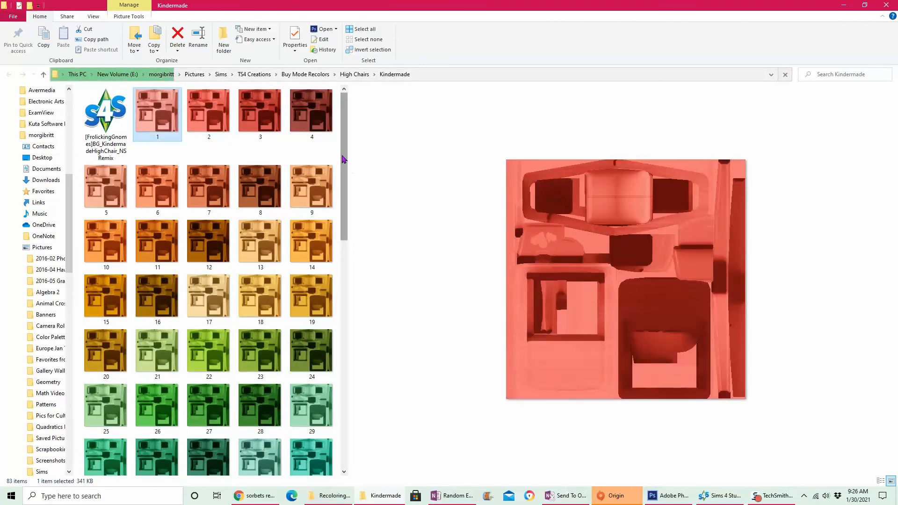
drag(343, 136, 348, 155)
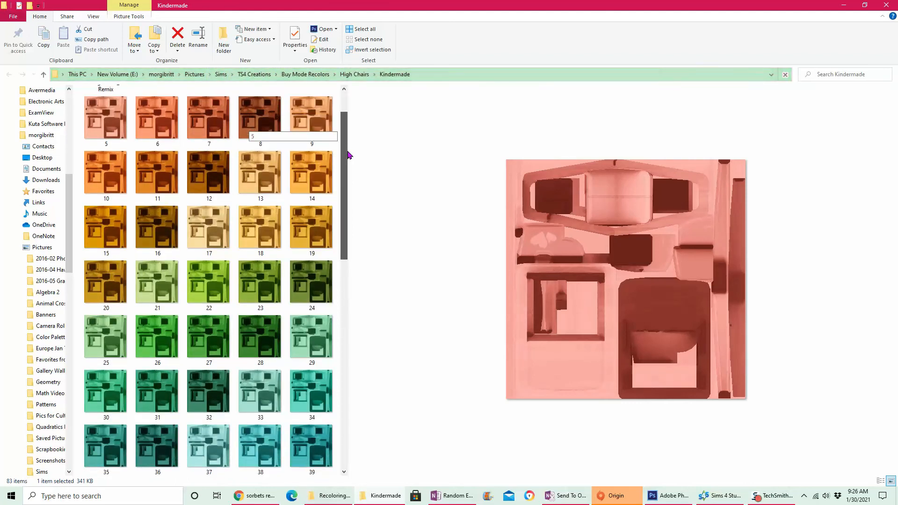
click(218, 293)
drag(344, 210, 344, 397)
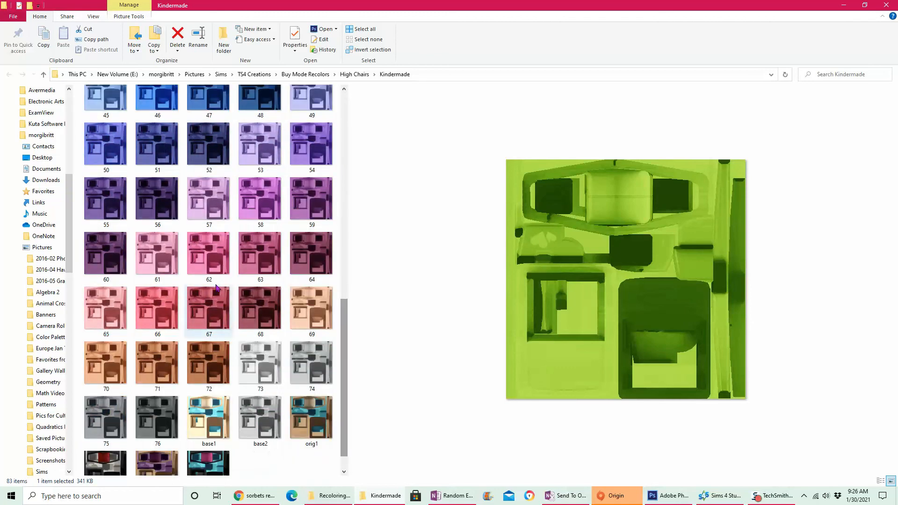
click(207, 249)
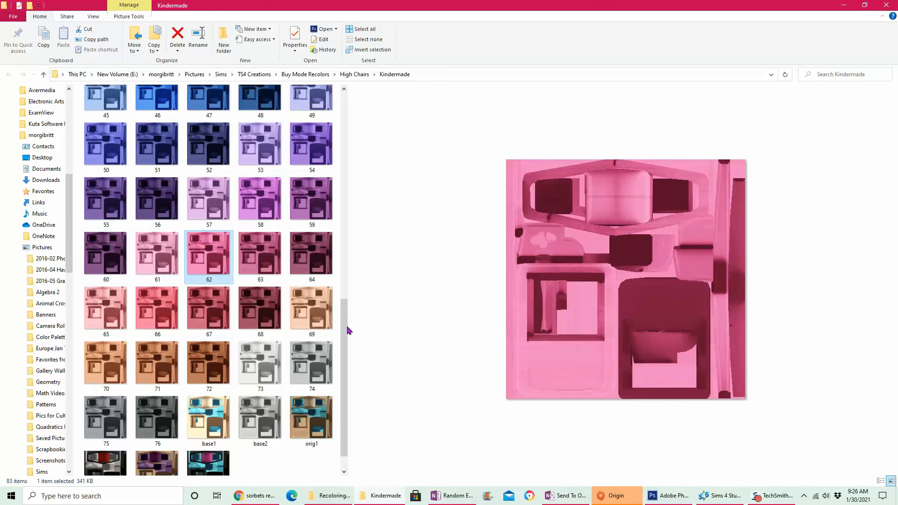
scroll(344, 360, down, 2)
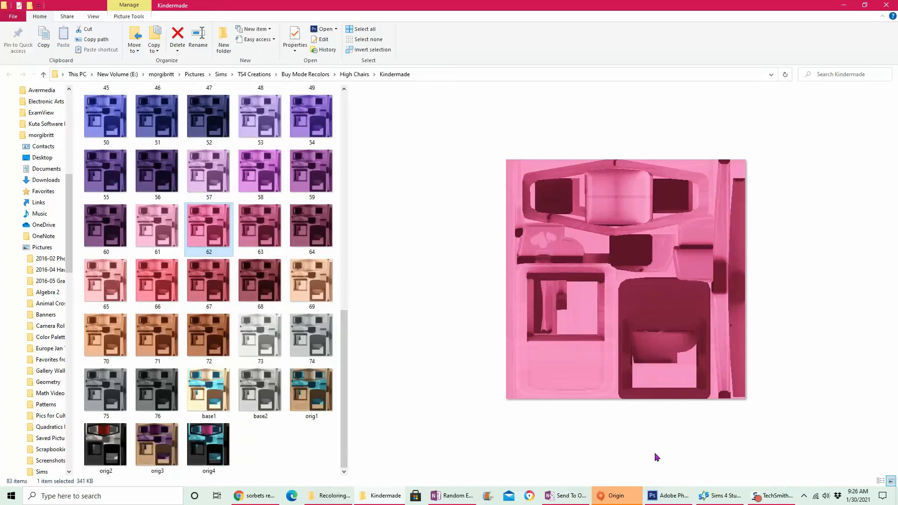
Switch to Photoshop and look through the numbered color actions and the Batch Remix set
click(669, 496)
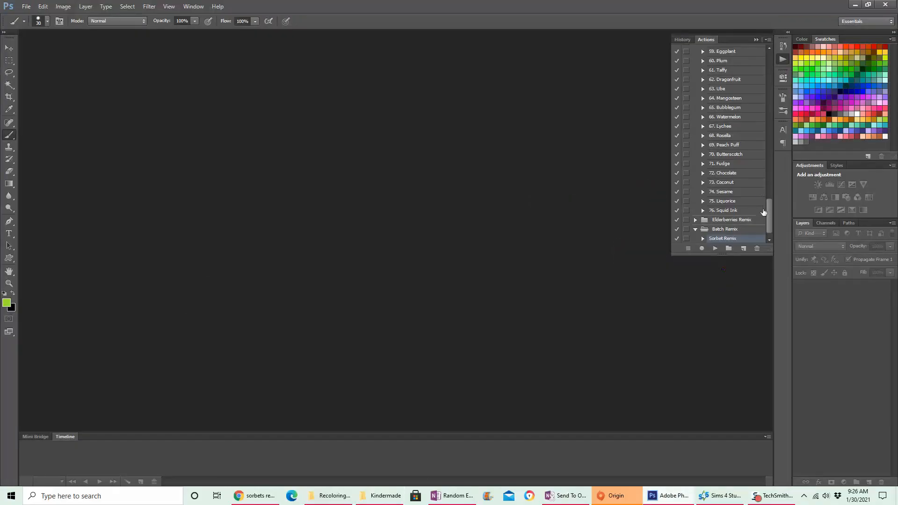
scroll(729, 197, up, 8)
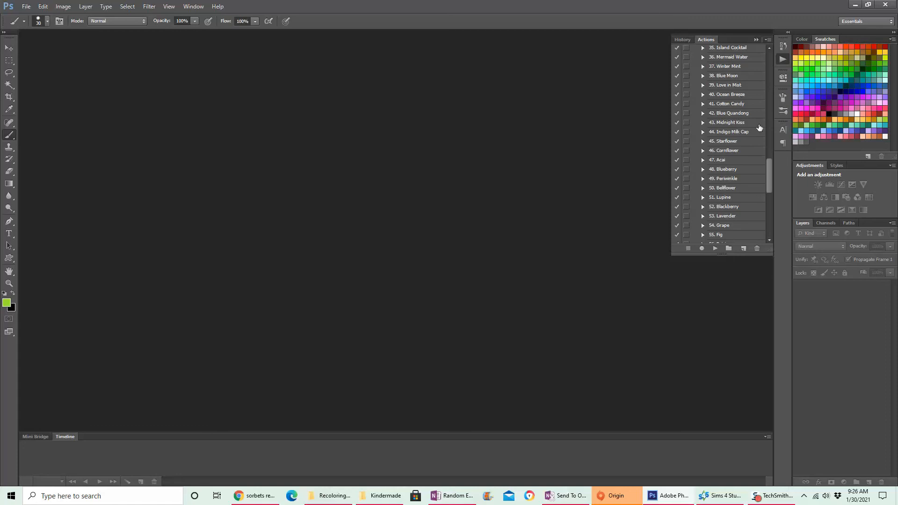
drag(770, 177, 775, 224)
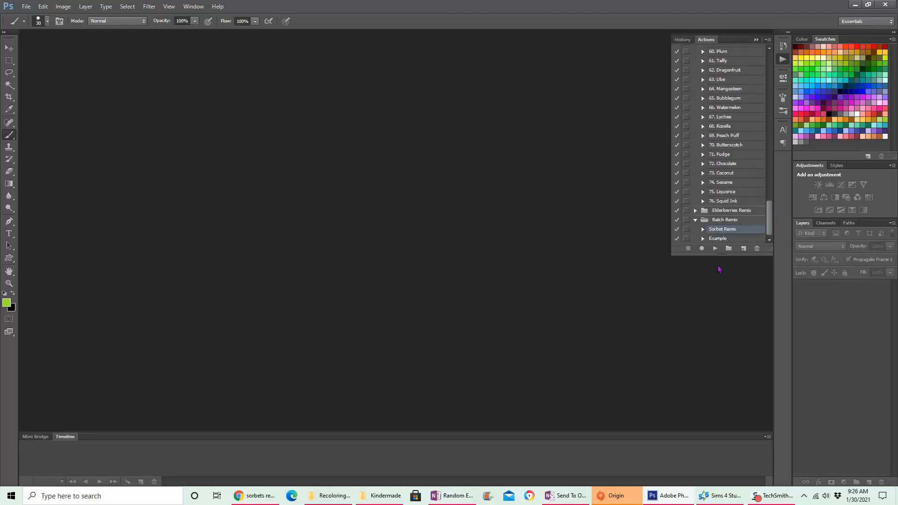